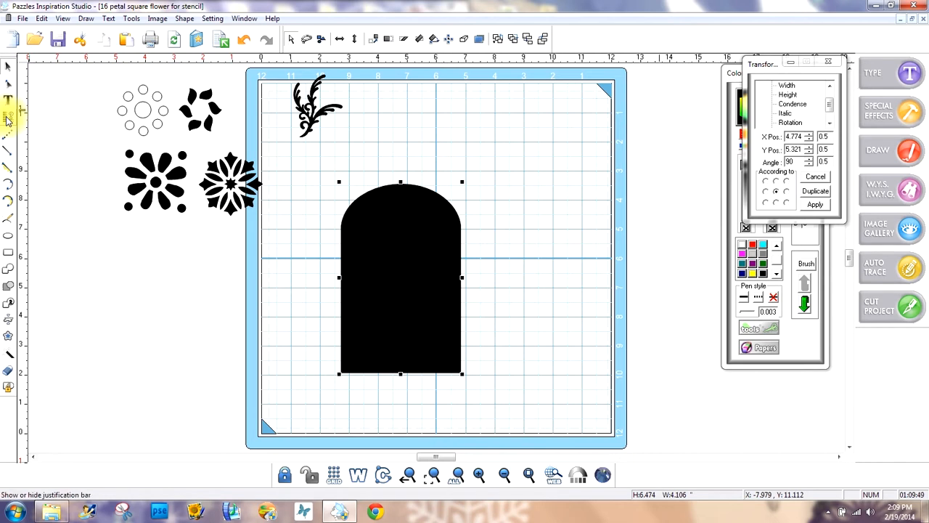
# Center the black arched shape on the cutting mat.
pyautogui.click(8, 118)
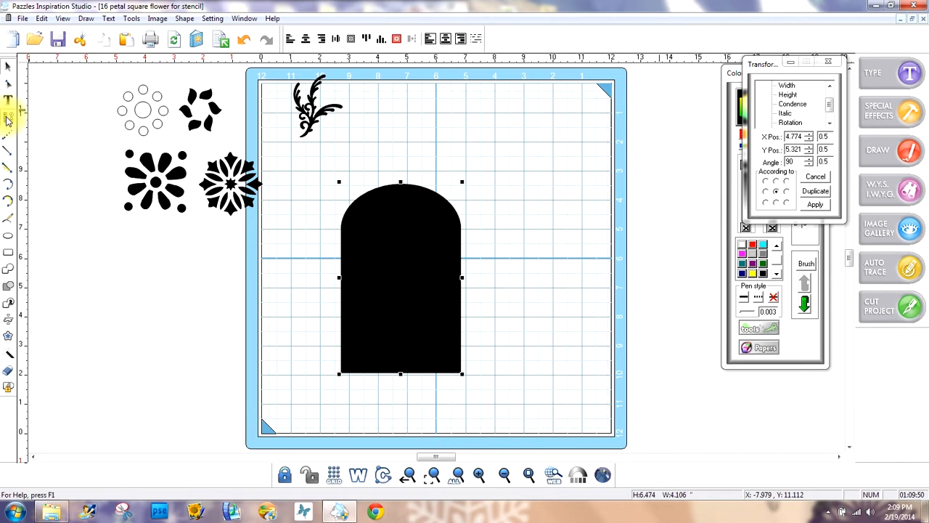
pyautogui.click(399, 40)
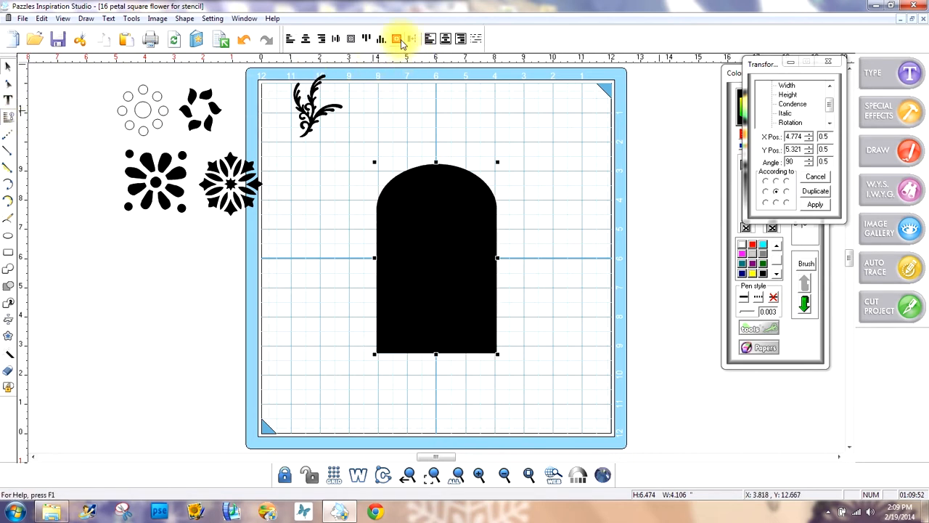
pyautogui.click(591, 259)
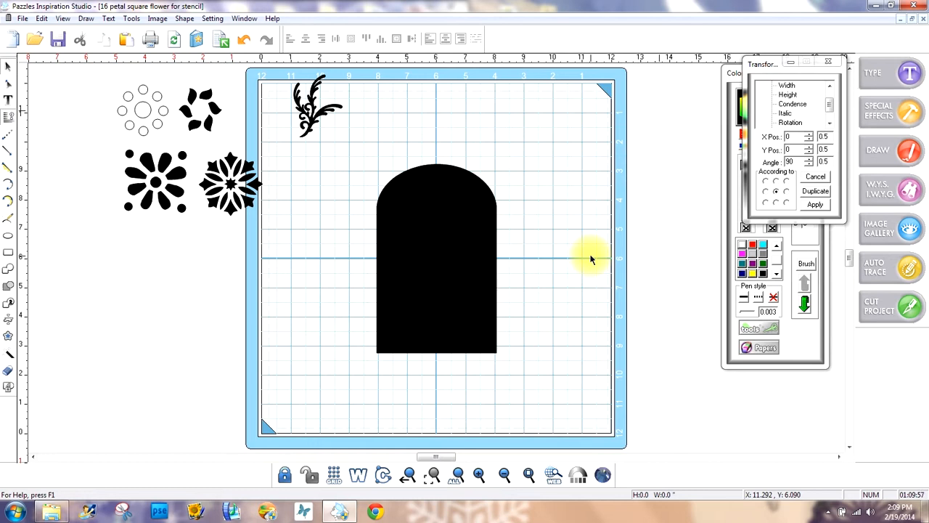
pyautogui.click(469, 239)
pyautogui.click(550, 259)
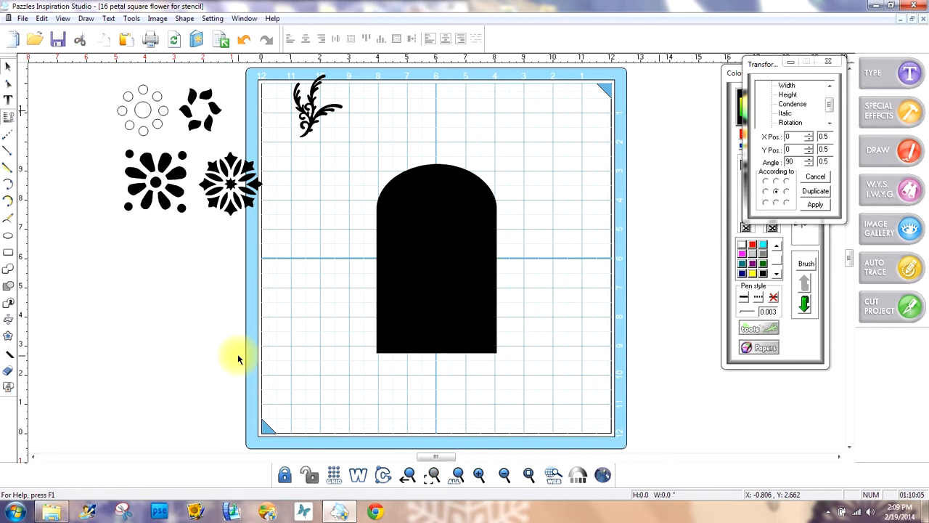
# Add a single red inline of 0.25 thickness to the arched shape, with the outline option turned off.
pyautogui.click(7, 338)
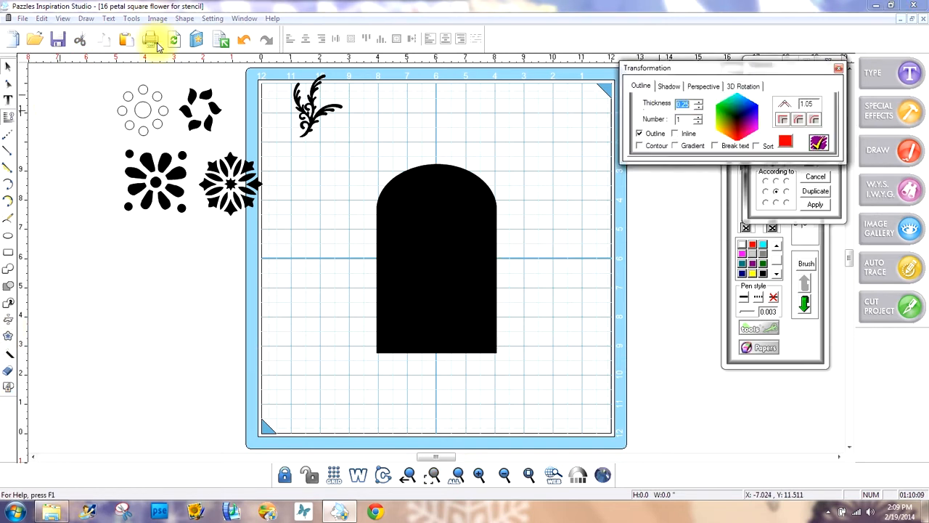
pyautogui.moveTo(709, 68); pyautogui.dragTo(567, 45)
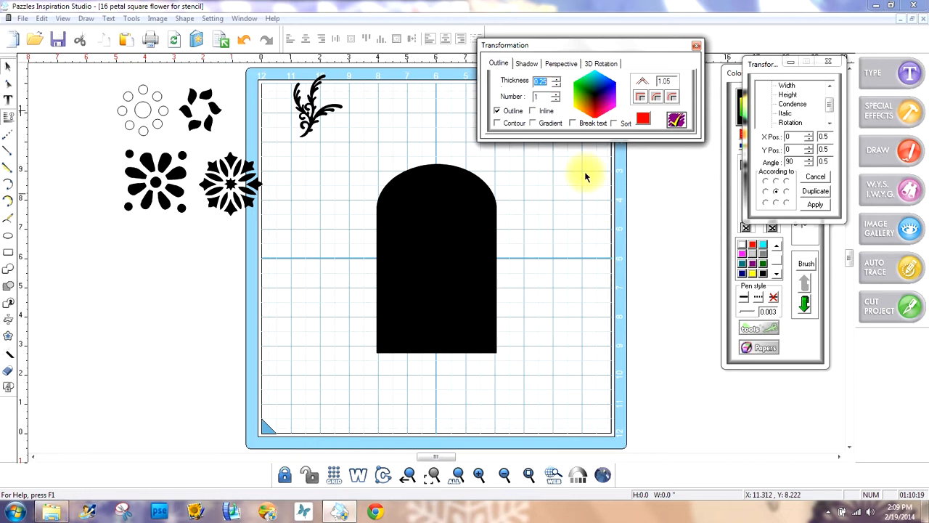
pyautogui.click(532, 110)
pyautogui.click(497, 110)
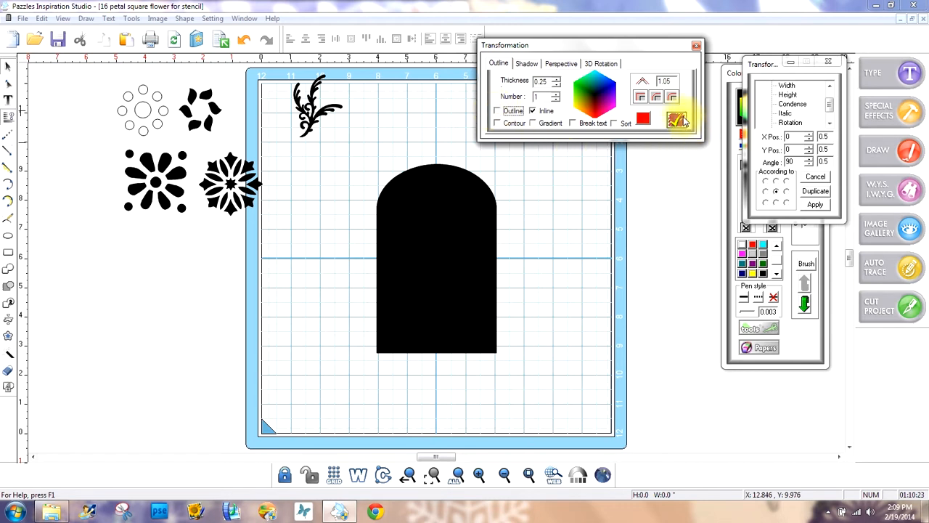
pyautogui.click(437, 207)
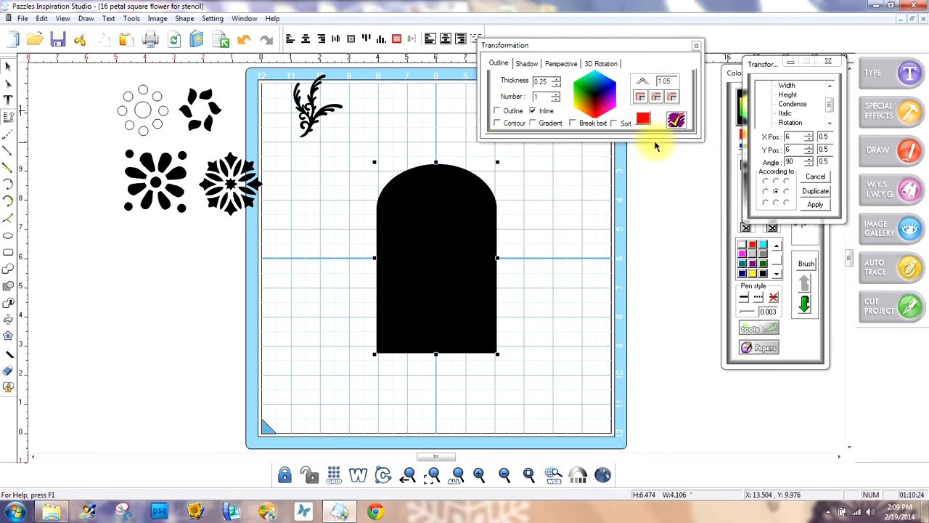
pyautogui.click(675, 120)
pyautogui.click(557, 230)
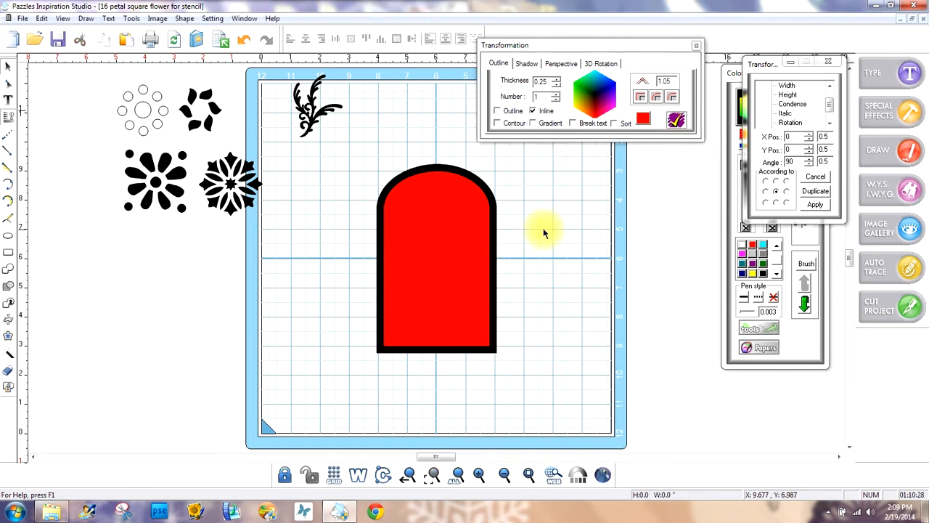
pyautogui.click(697, 48)
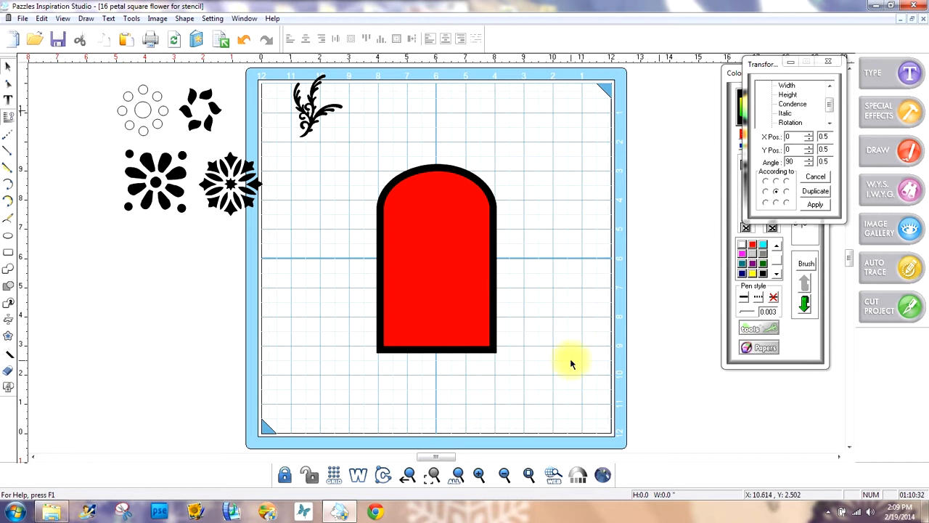
# Combine the black arch and its red inline into one hollow arched frame.
pyautogui.moveTo(566, 380); pyautogui.dragTo(324, 139)
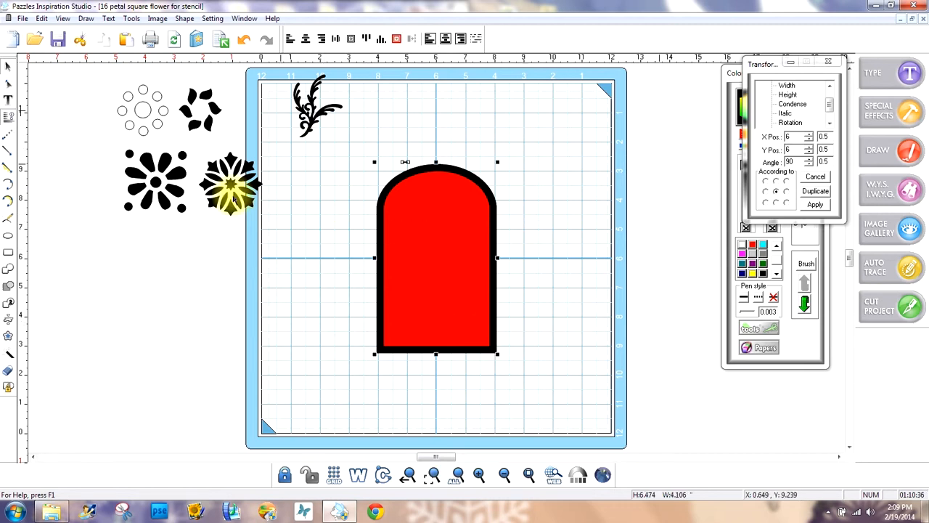
pyautogui.click(9, 388)
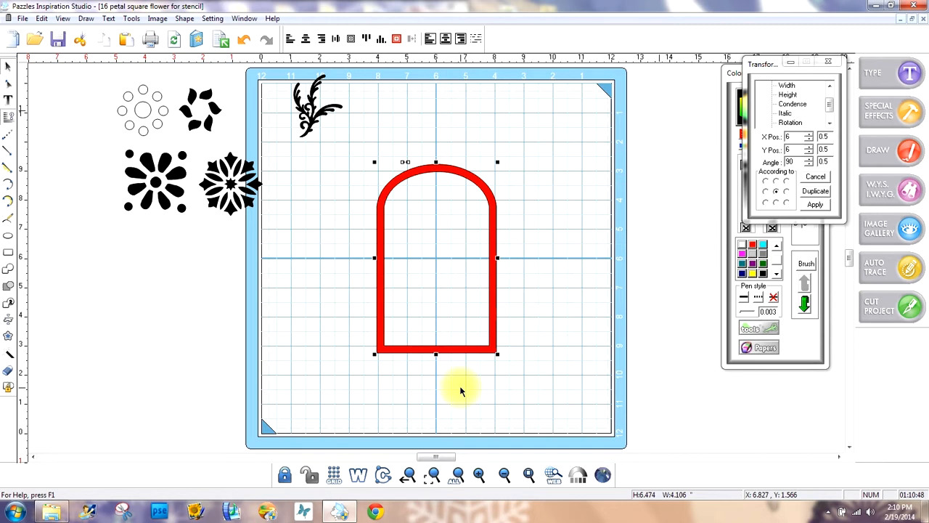
pyautogui.click(546, 415)
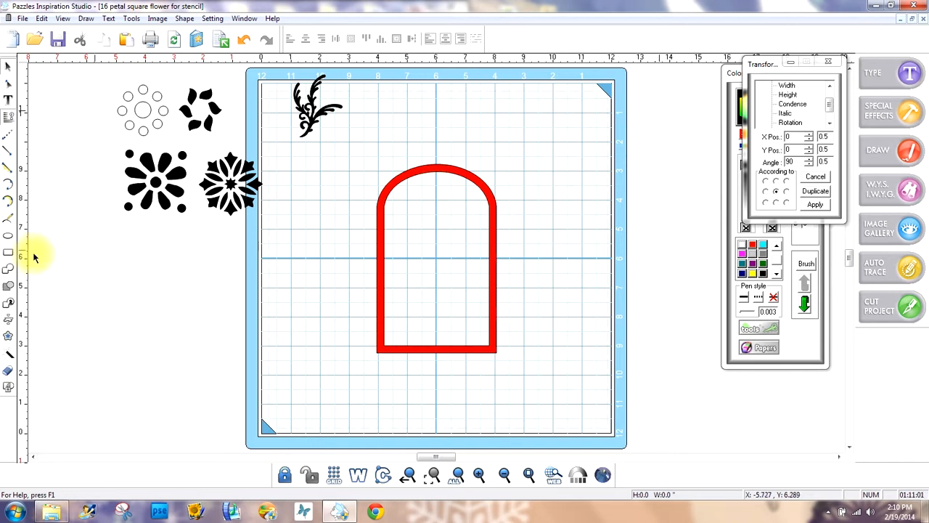
# Draw a horizontal bar about 0.38 inches high and fit it across the frame at the arch's base, about 3.99 inches wide.
pyautogui.click(9, 252)
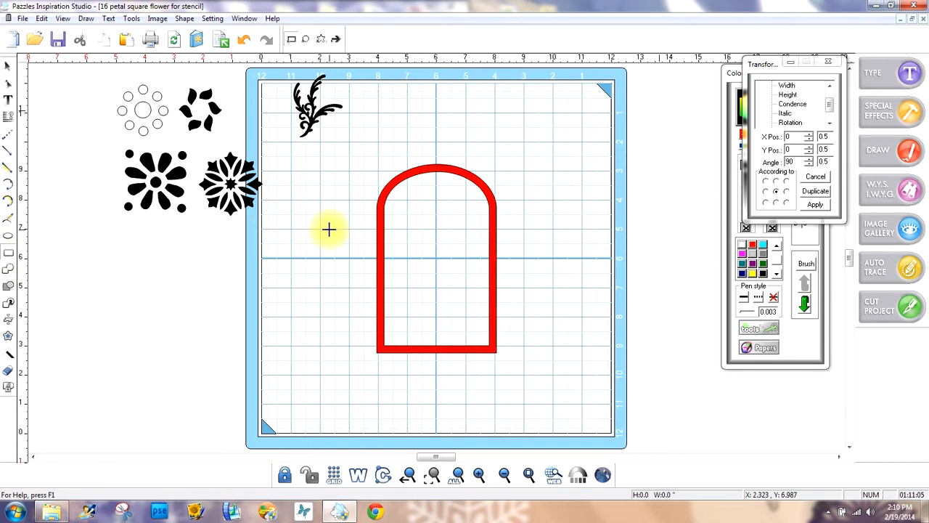
pyautogui.moveTo(329, 228); pyautogui.dragTo(481, 239)
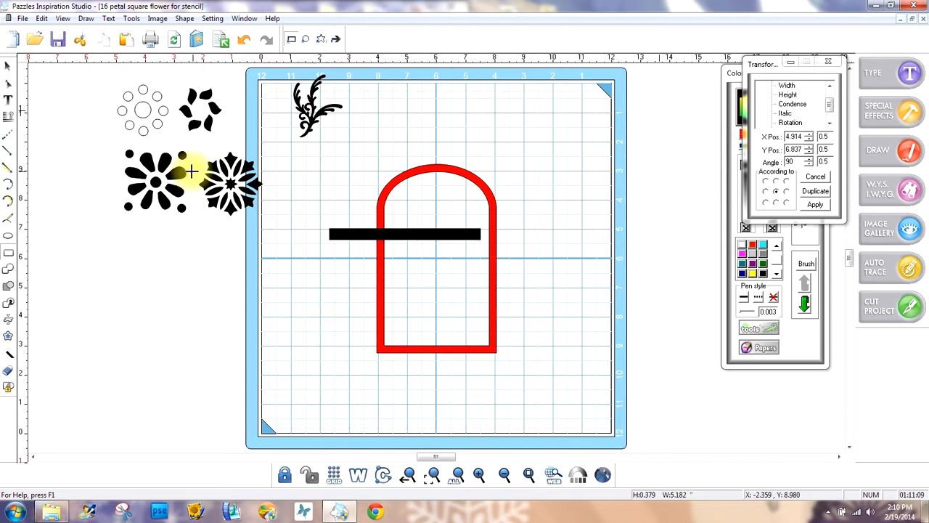
pyautogui.click(7, 65)
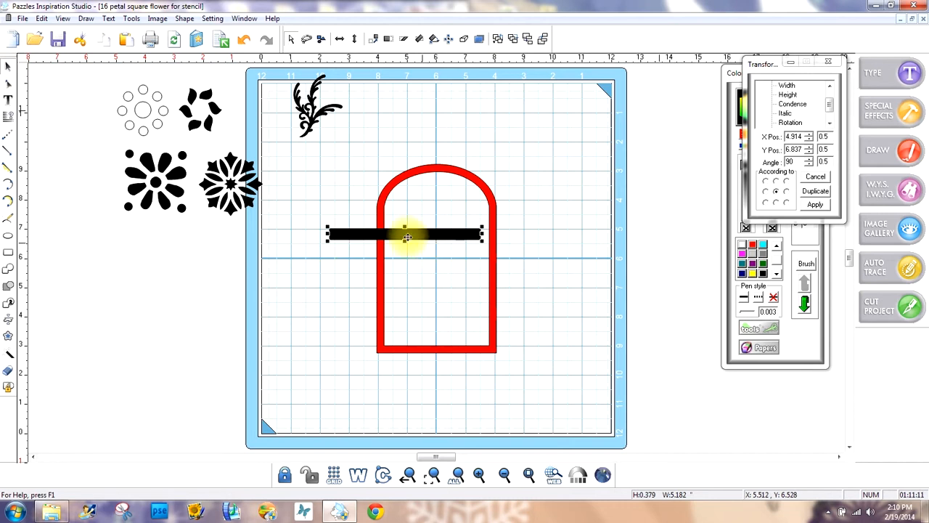
pyautogui.moveTo(380, 232); pyautogui.dragTo(428, 207)
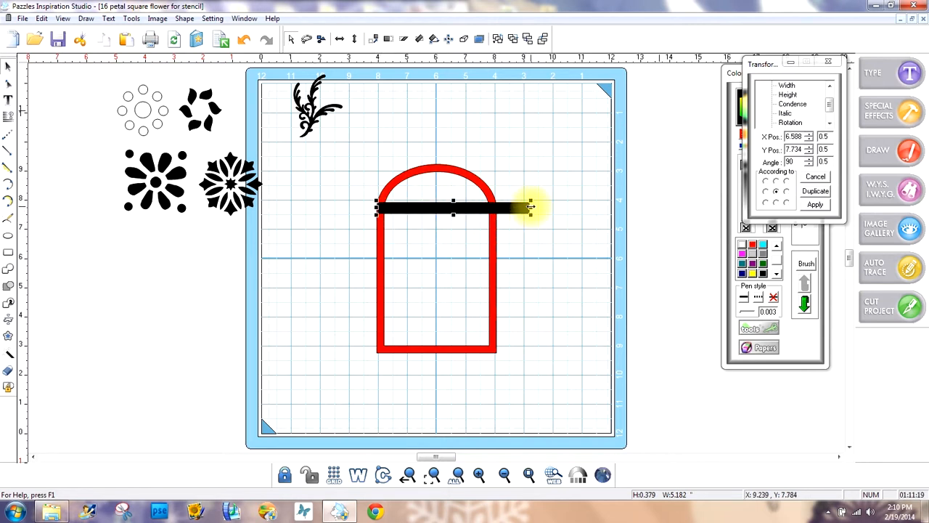
pyautogui.moveTo(530, 207); pyautogui.dragTo(504, 211)
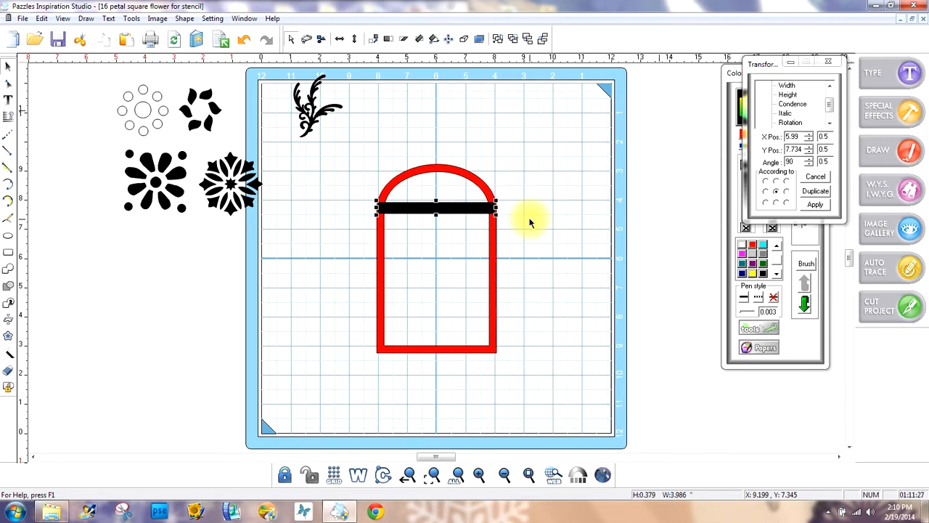
# Set the horizontal bar's height to 0.25 inches.
pyautogui.press('h')
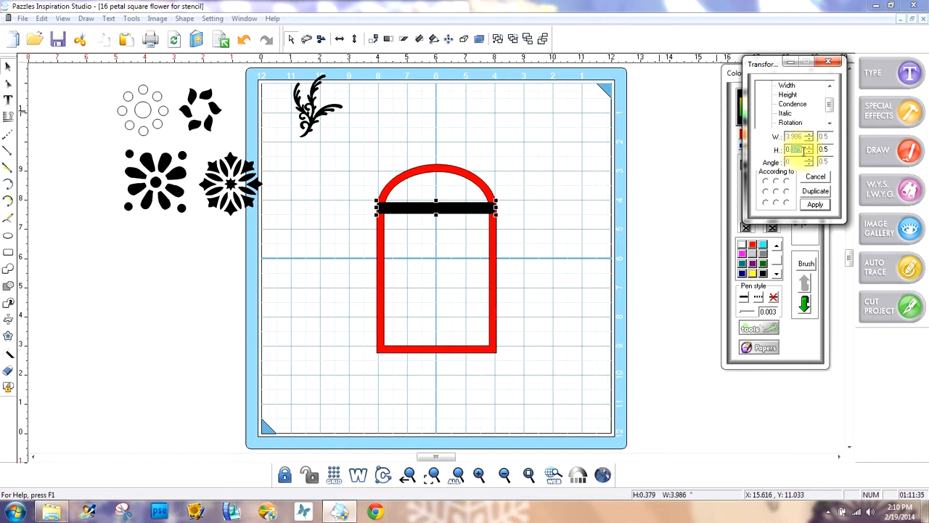
pyautogui.write('0.25')
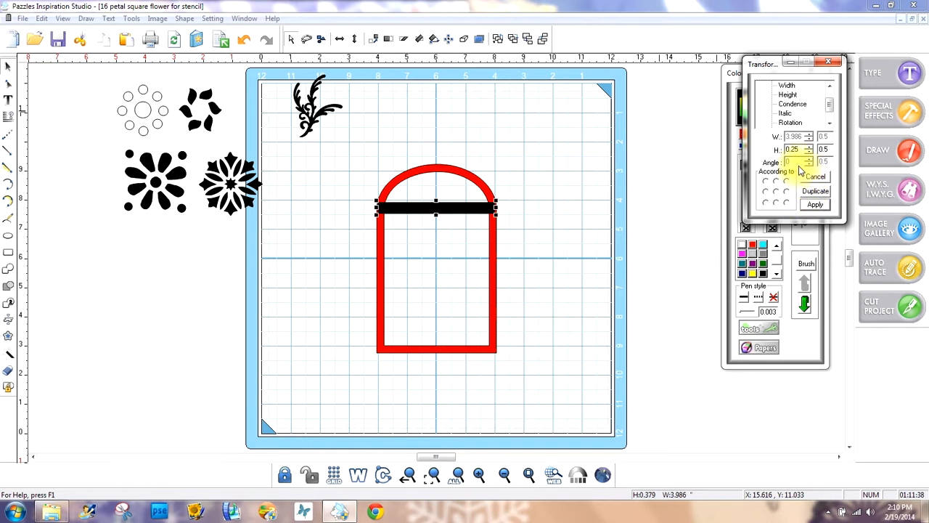
pyautogui.click(792, 103)
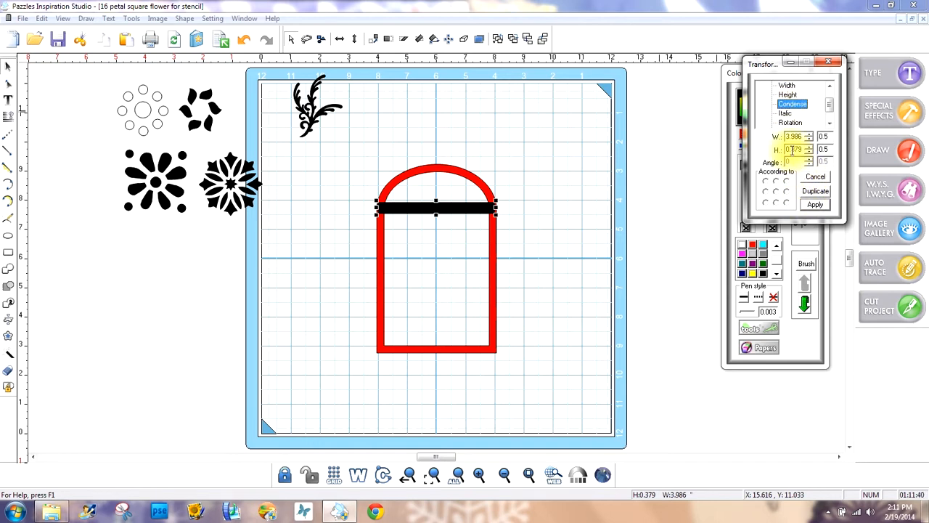
pyautogui.doubleClick(795, 149)
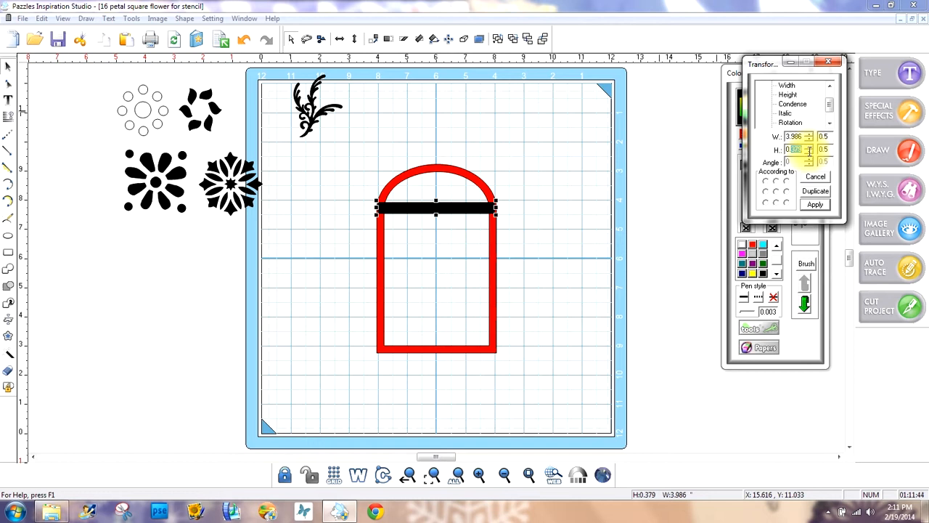
pyautogui.write('0.25')
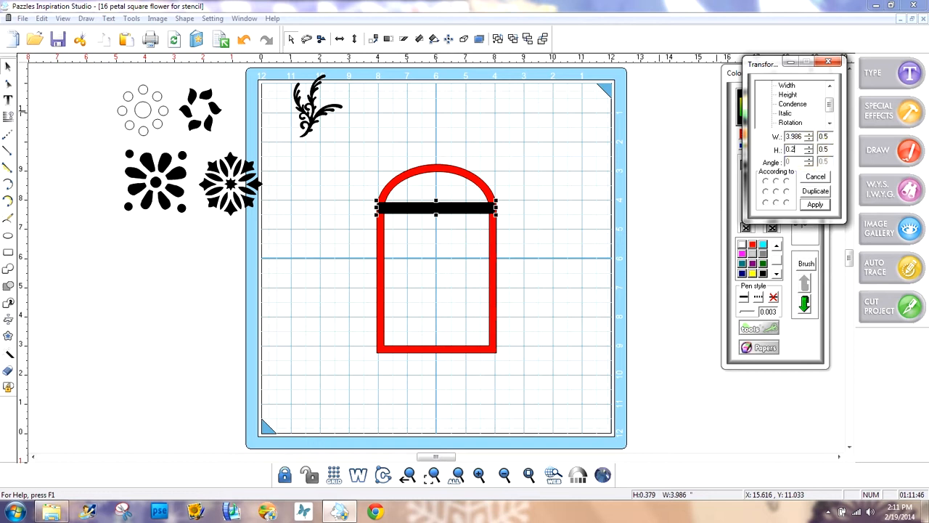
pyautogui.click(815, 206)
pyautogui.click(530, 233)
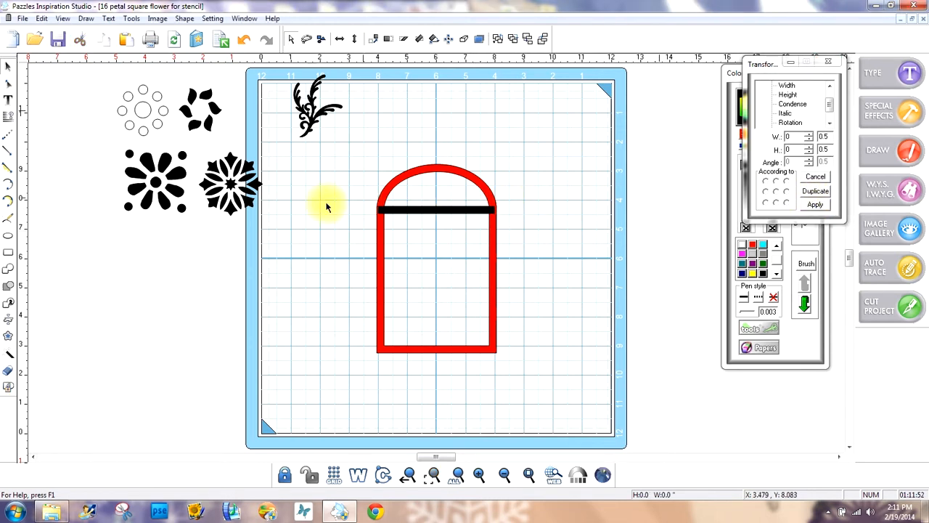
# Try to combine the crossbar and the arched frame into one shape, and undo it.
pyautogui.click(496, 239)
pyautogui.moveTo(535, 366); pyautogui.dragTo(354, 151)
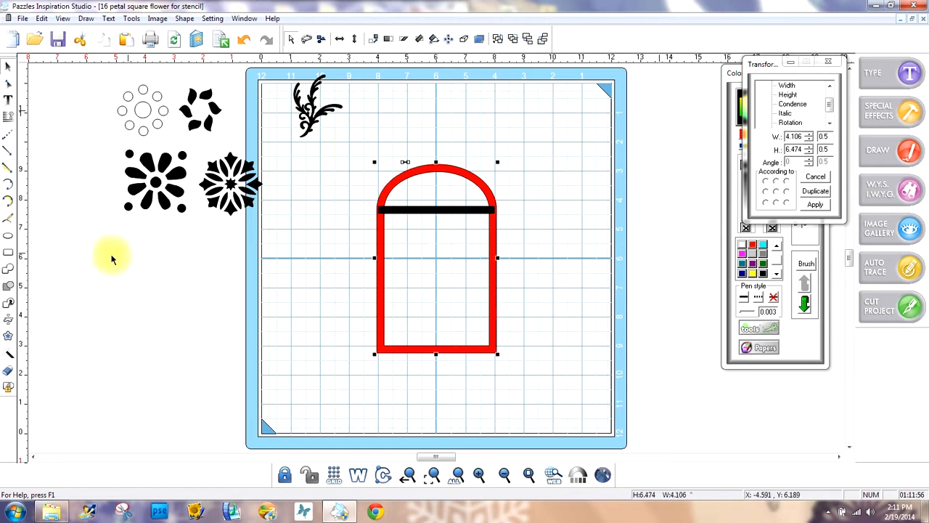
pyautogui.click(8, 270)
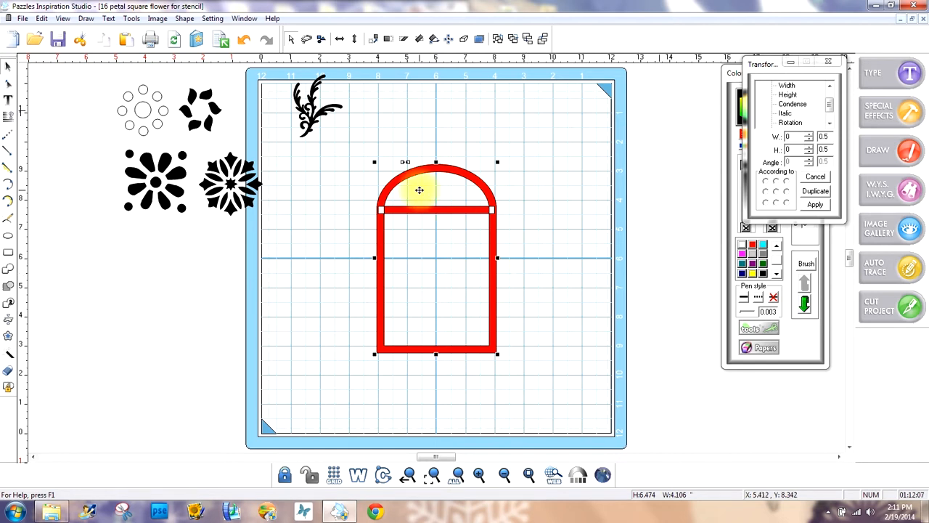
pyautogui.click(244, 40)
pyautogui.click(245, 42)
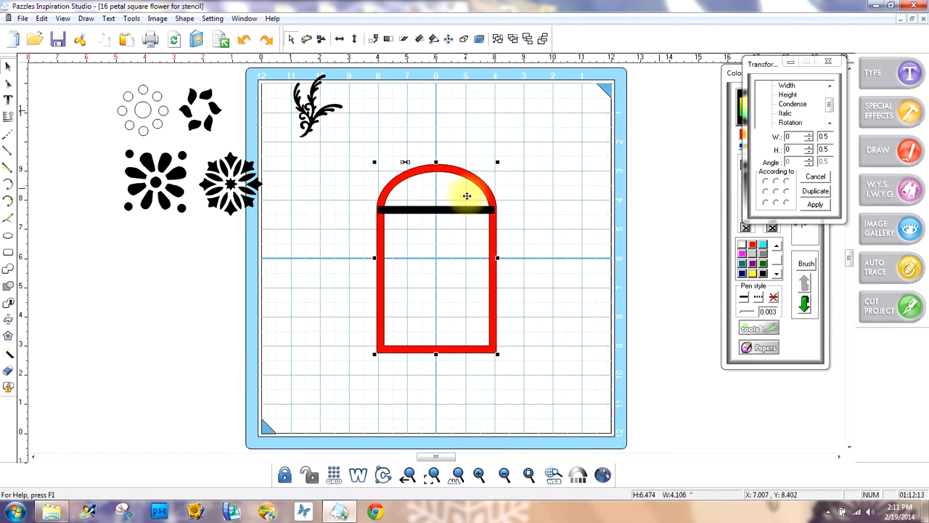
pyautogui.click(541, 390)
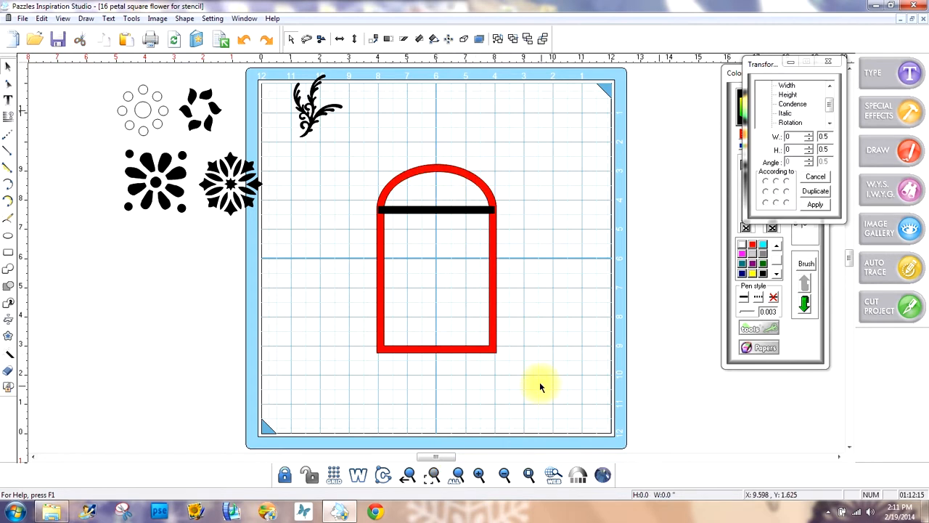
# Recolor the red arched frame's fill to black, matching the crossbar.
pyautogui.click(495, 326)
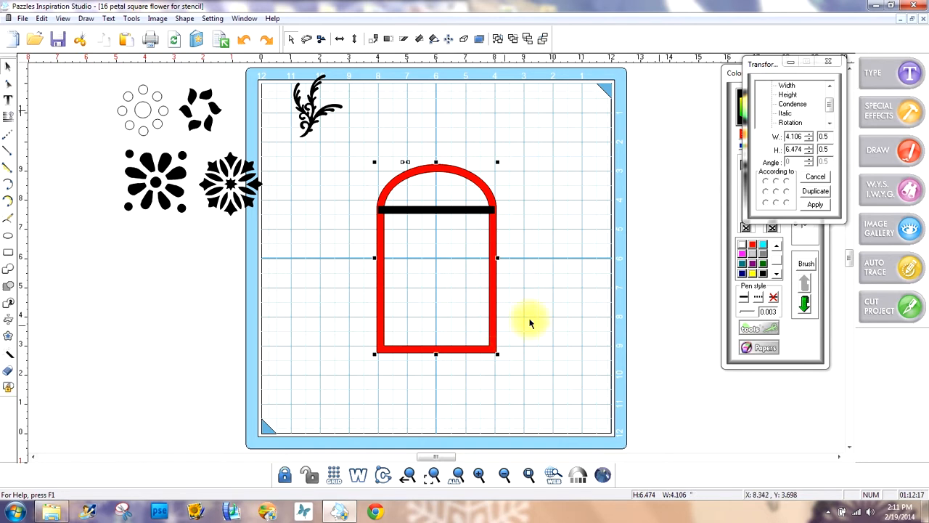
pyautogui.click(742, 125)
pyautogui.click(742, 124)
pyautogui.click(559, 323)
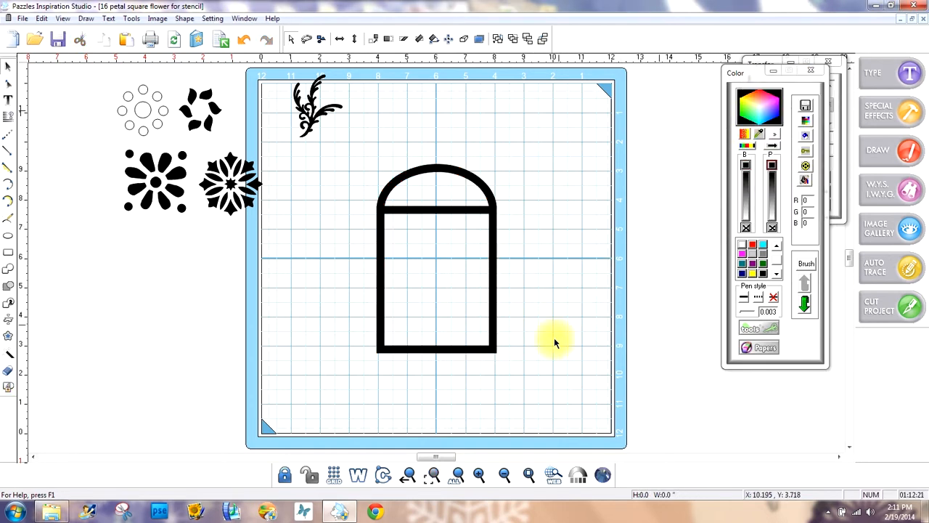
# Weld the crossbar and the arched frame into one shape, check it in wireframe view, and remove its red outline.
pyautogui.click(380, 202)
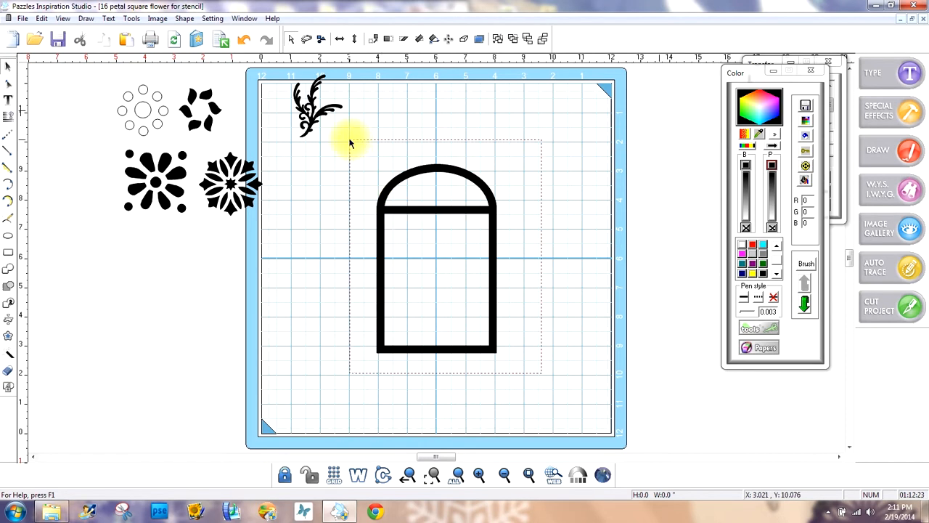
pyautogui.click(9, 305)
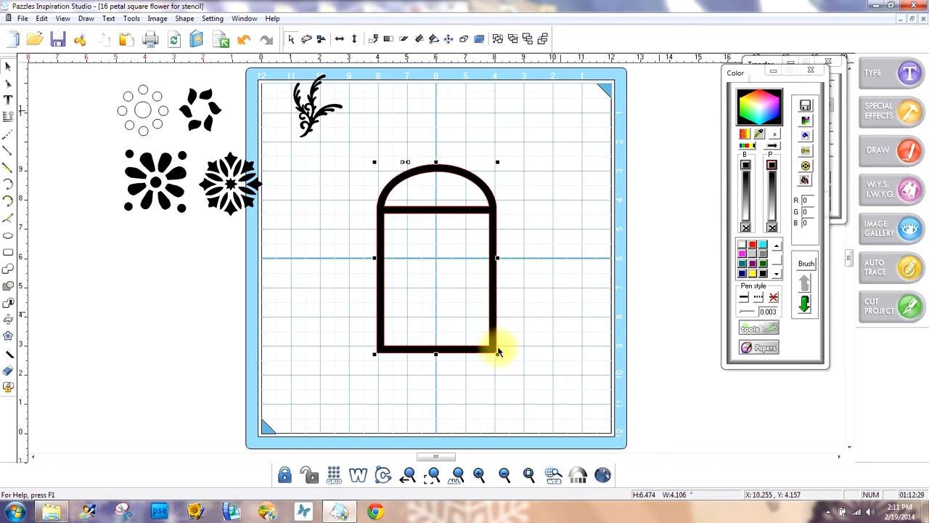
pyautogui.click(367, 476)
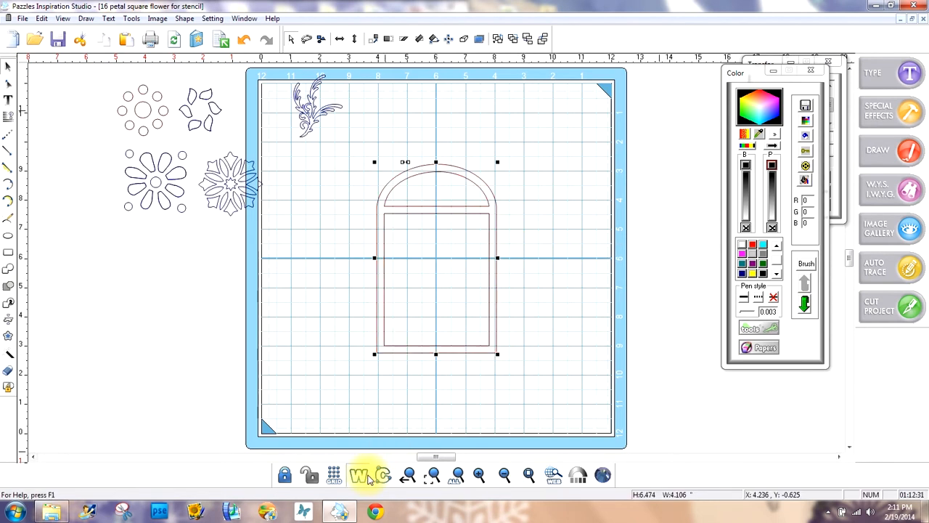
pyautogui.click(367, 476)
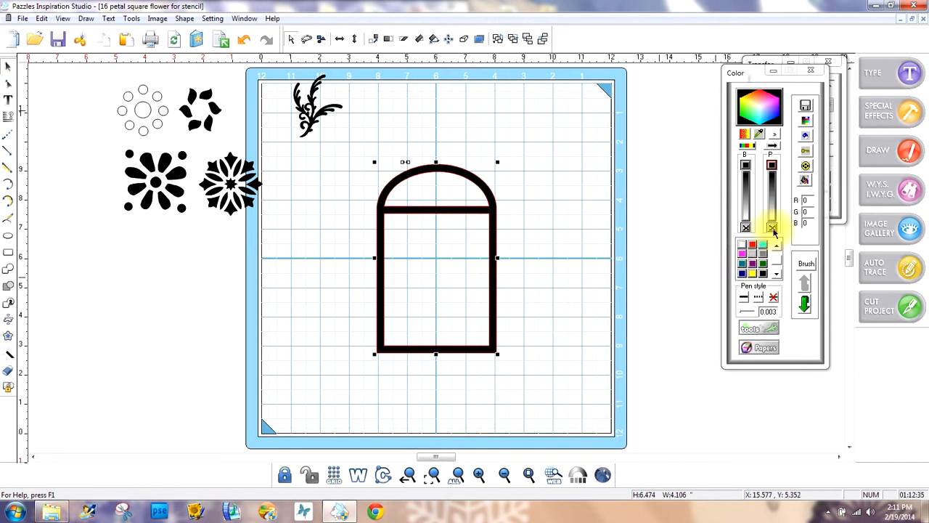
pyautogui.click(773, 229)
pyautogui.click(571, 316)
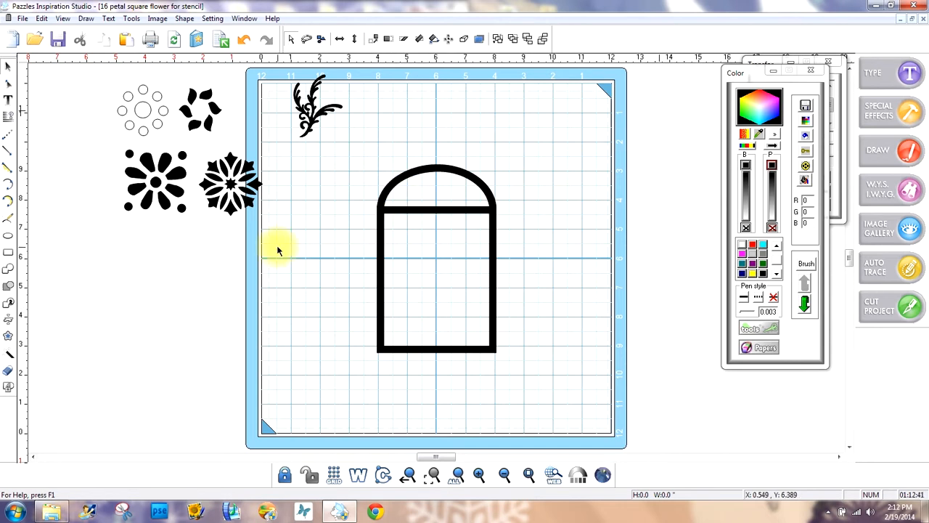
# Place the six-leaf ring inside the arch above the crossbar and scale it to about 1.3 inches wide.
pyautogui.click(201, 123)
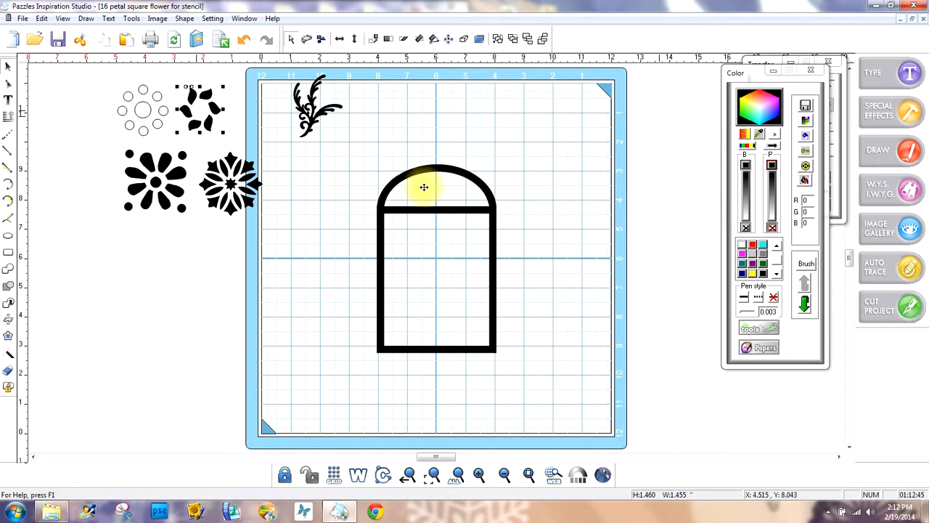
pyautogui.moveTo(435, 191); pyautogui.dragTo(433, 193)
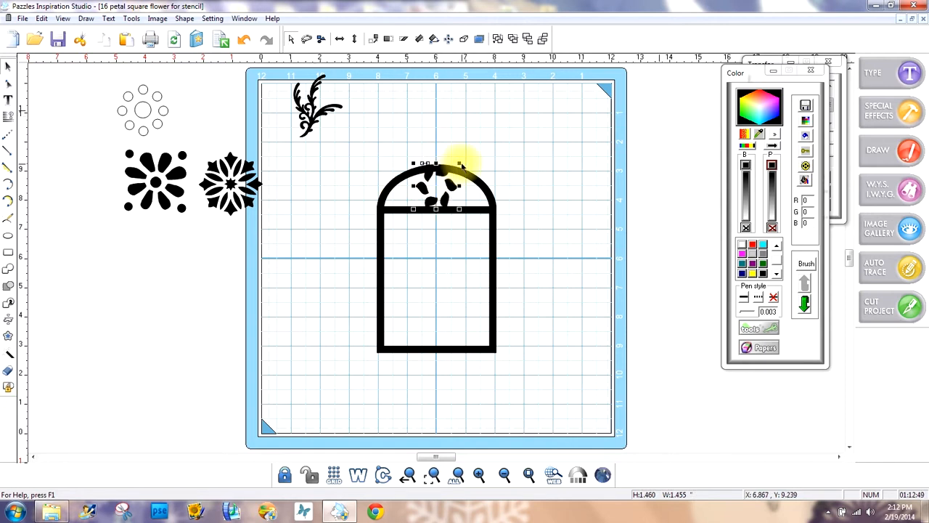
pyautogui.moveTo(461, 164); pyautogui.dragTo(439, 199)
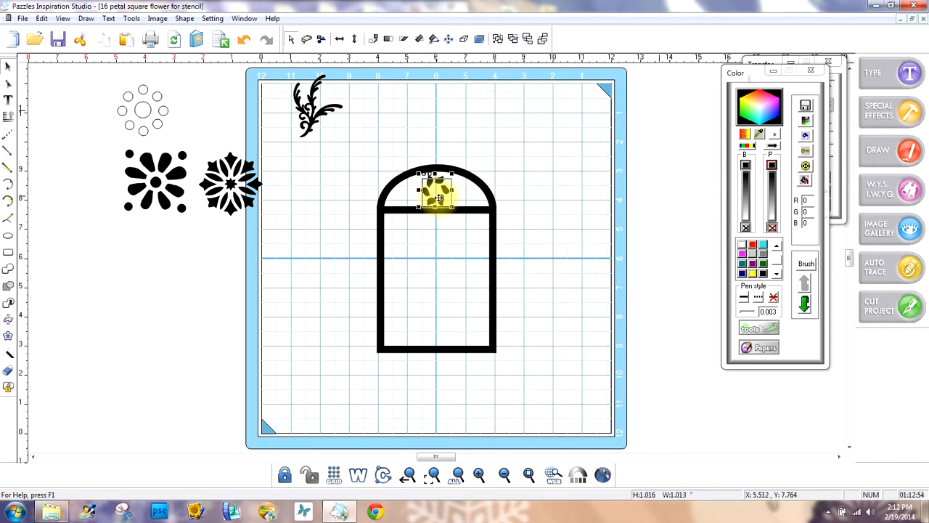
pyautogui.moveTo(438, 199)
pyautogui.mouseDown()
pyautogui.moveTo(458, 171)
pyautogui.moveTo(438, 192)
pyautogui.mouseUp()
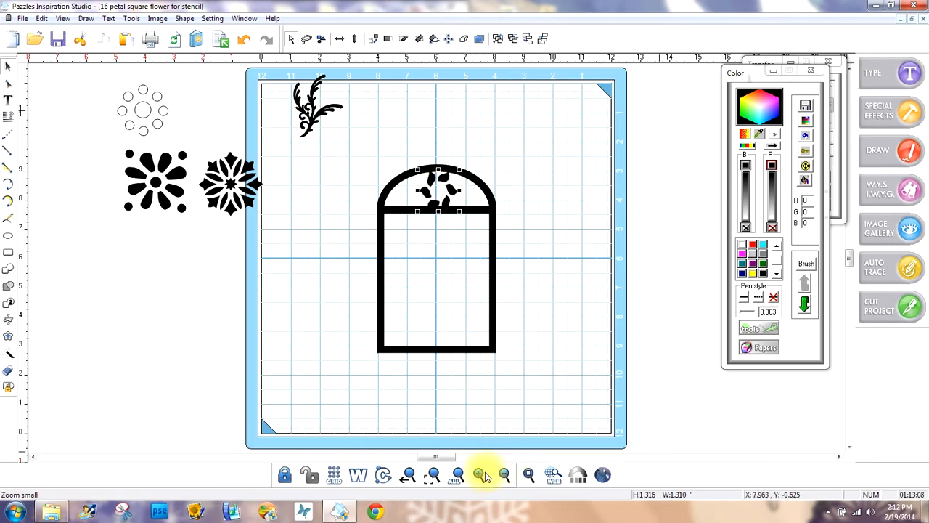
# Nudge the leaf ring upward and shrink it to about 1.26 inches so it touches both the arch and the crossbar.
pyautogui.click(432, 475)
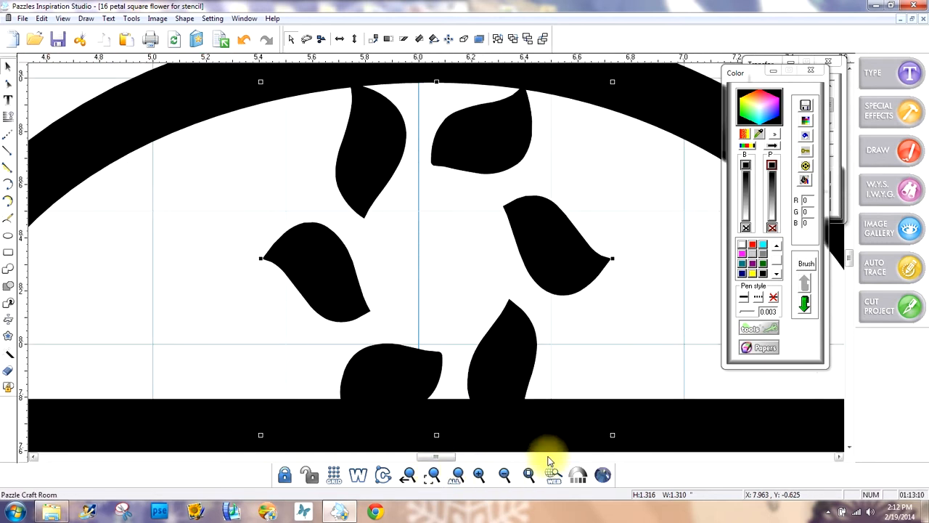
pyautogui.press('Up')
pyautogui.press('Up')
pyautogui.press('Up')
pyautogui.press('Up')
pyautogui.press('Up')
pyautogui.press('Up')
pyautogui.press('Up')
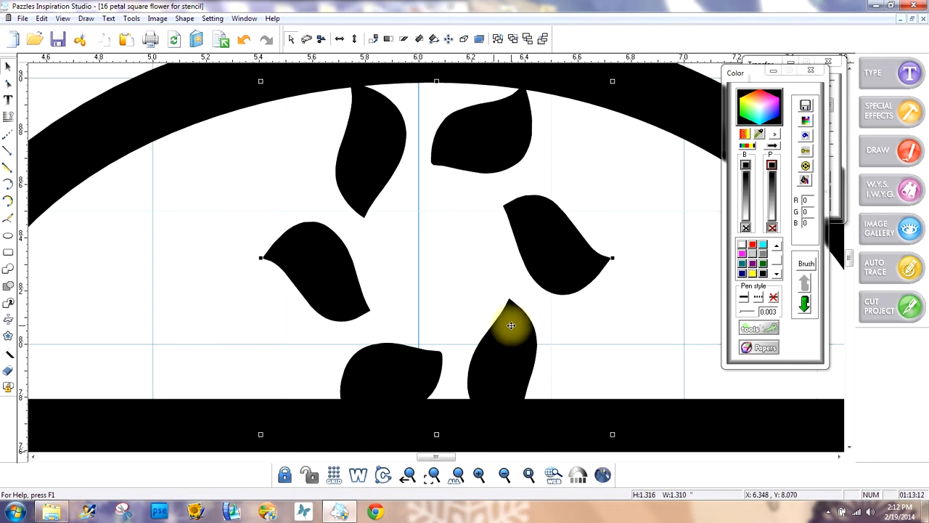
pyautogui.press('Up')
pyautogui.press('Up')
pyautogui.press('Up')
pyautogui.press('Up')
pyautogui.press('Up')
pyautogui.press('Up')
pyautogui.press('Up')
pyautogui.press('Up')
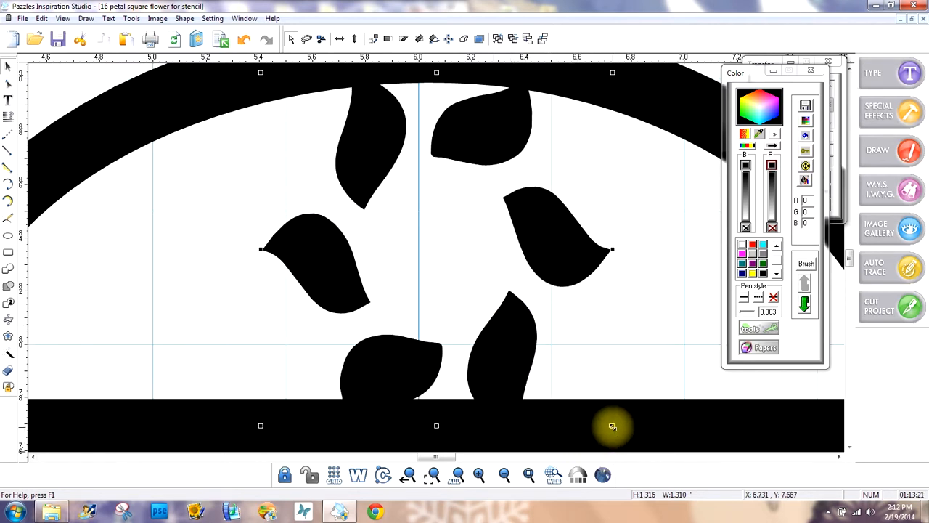
pyautogui.moveTo(613, 425); pyautogui.dragTo(581, 411)
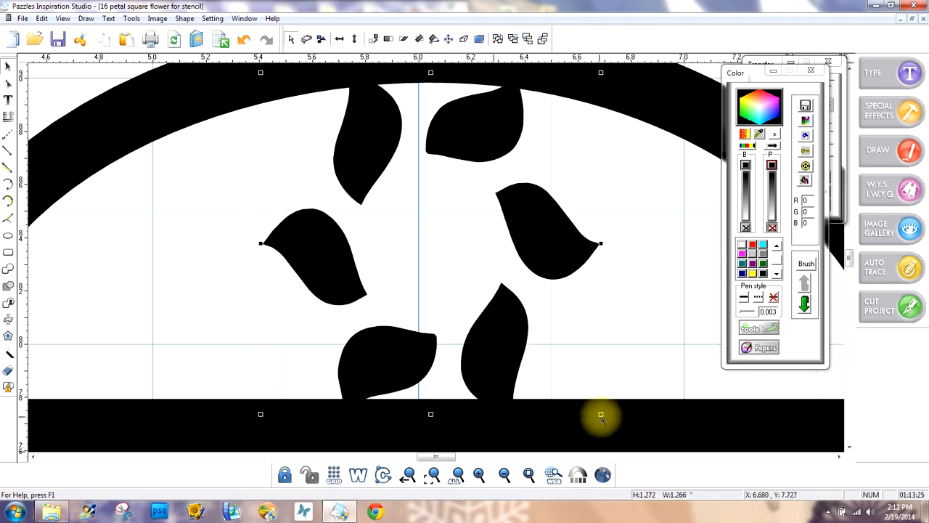
pyautogui.moveTo(599, 413); pyautogui.dragTo(592, 412)
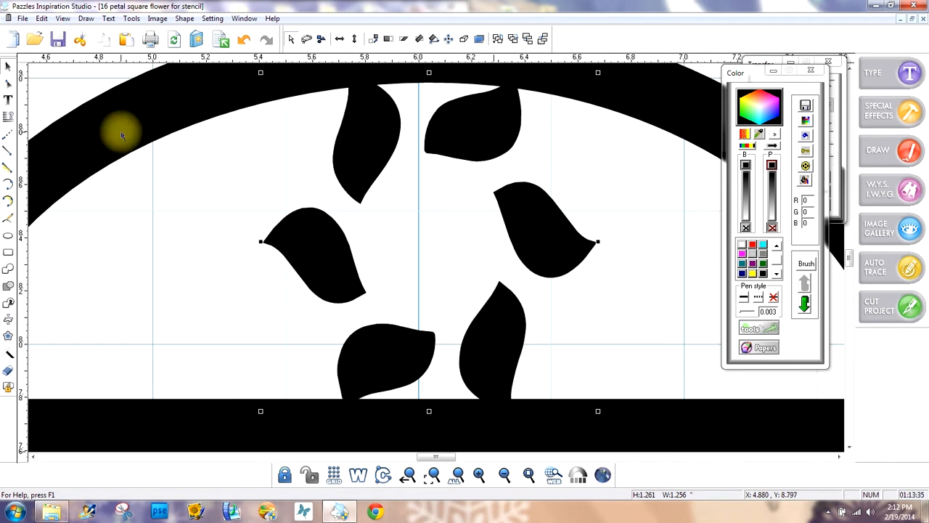
# Center the leaf ring horizontally within the arched frame.
pyautogui.click(8, 118)
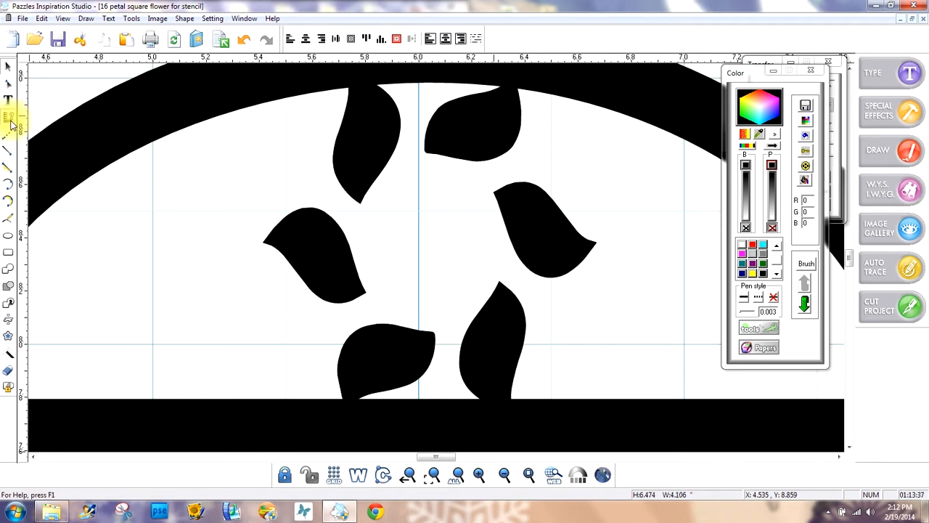
pyautogui.click(305, 40)
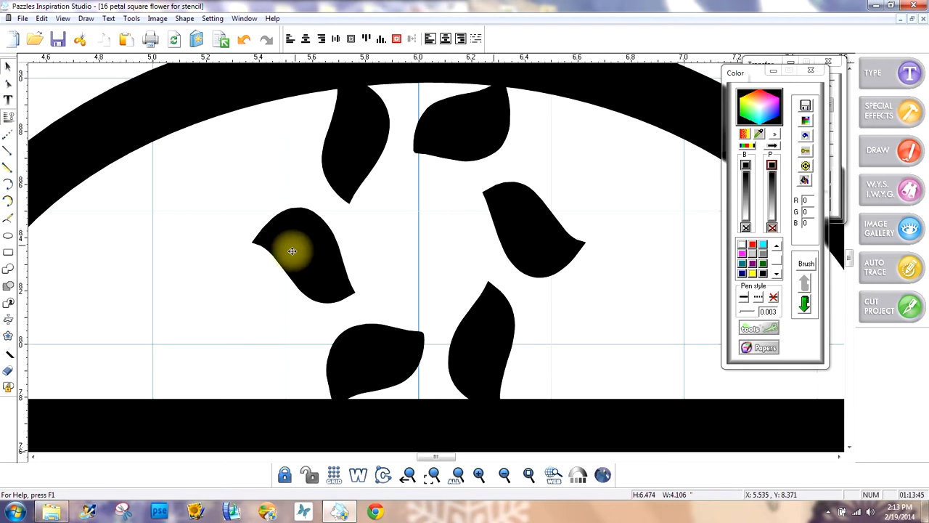
pyautogui.click(508, 475)
pyautogui.click(663, 346)
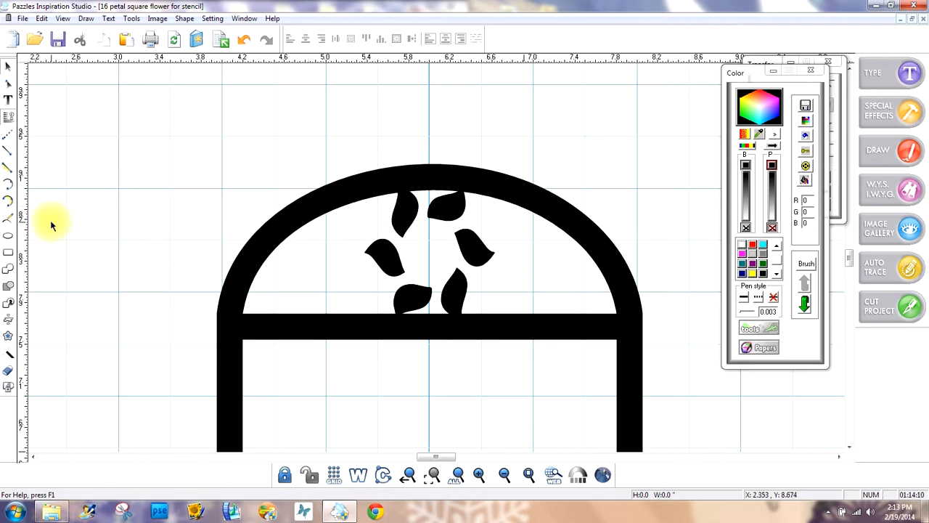
# Draw a line from the left leaf's tip to the crossbar's left inner corner, about 1.19 by 0.58 inches, and undo the extra segment.
pyautogui.click(8, 150)
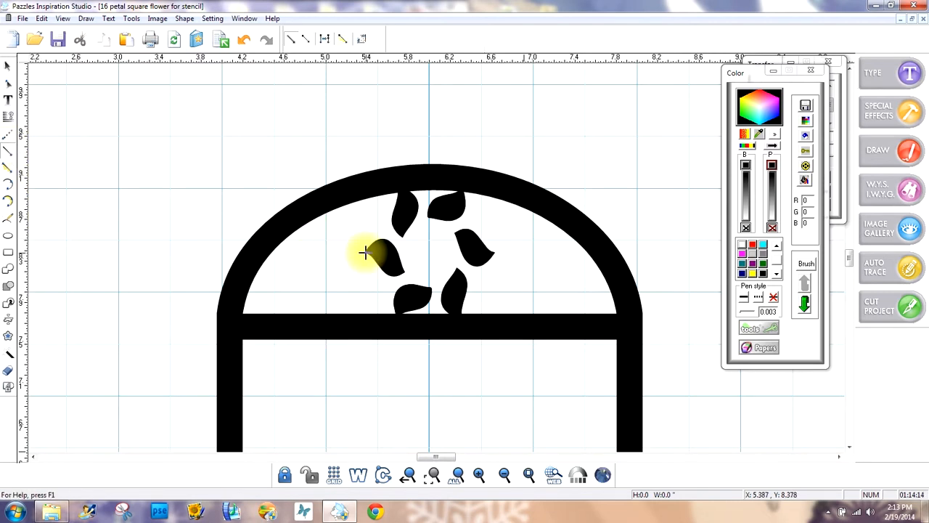
pyautogui.click(365, 252)
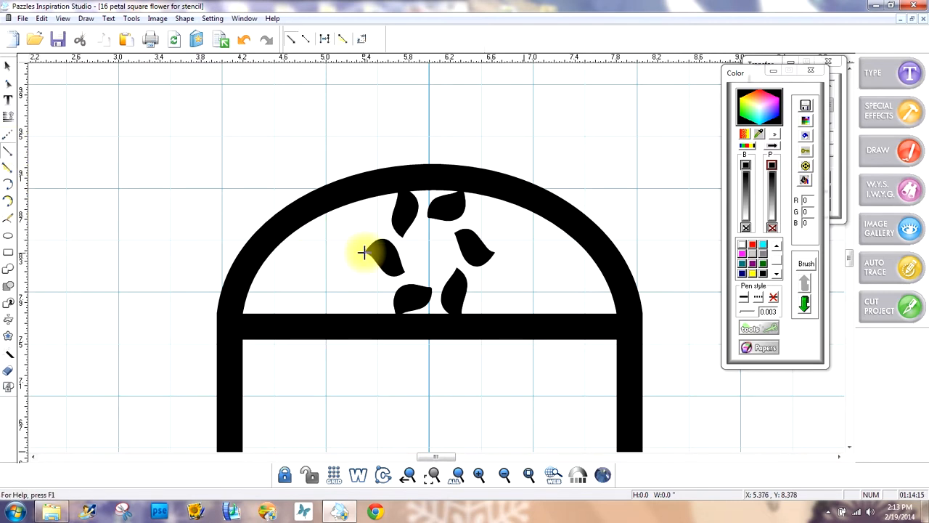
pyautogui.click(242, 313)
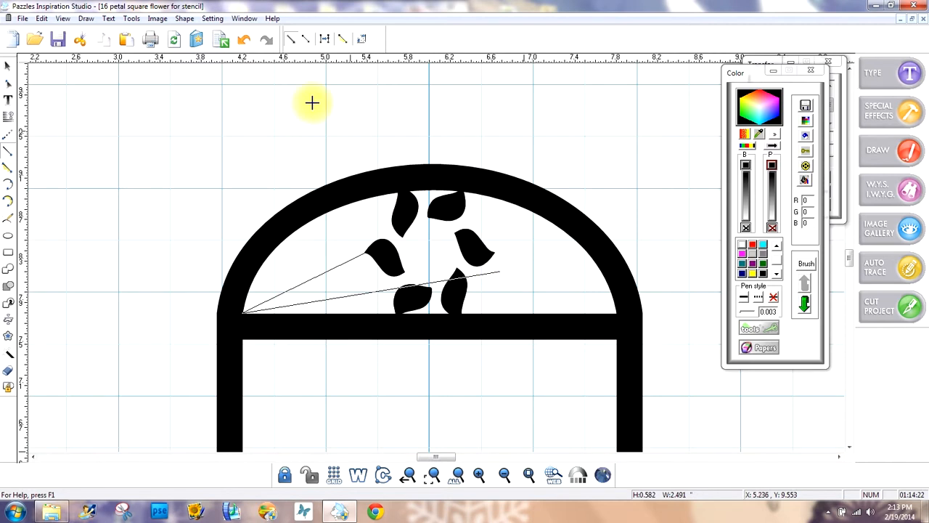
pyautogui.click(243, 40)
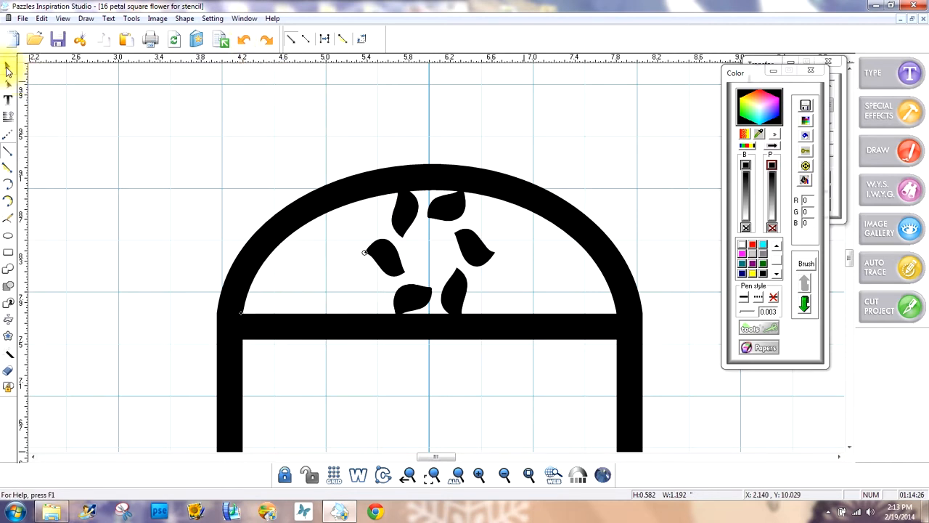
# Turn on the pen outline of the left diagonal line and close the color palette.
pyautogui.click(8, 65)
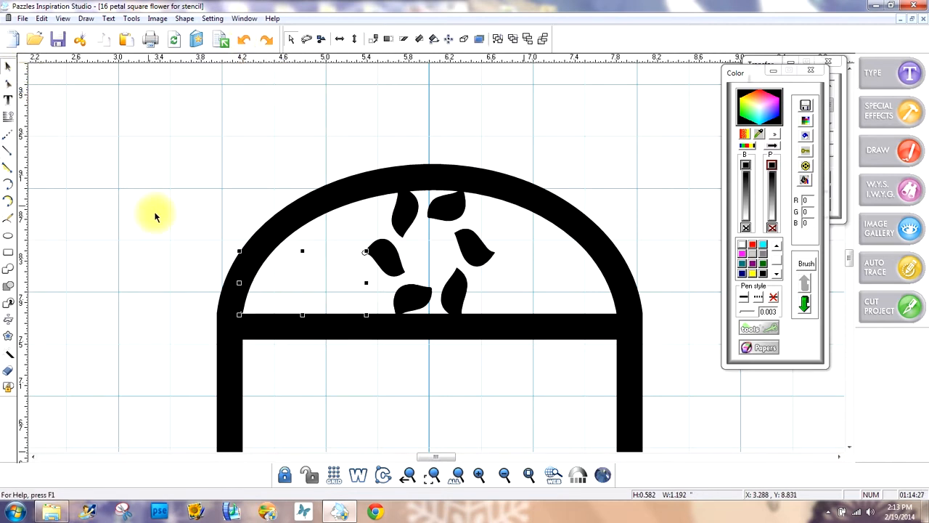
pyautogui.click(773, 228)
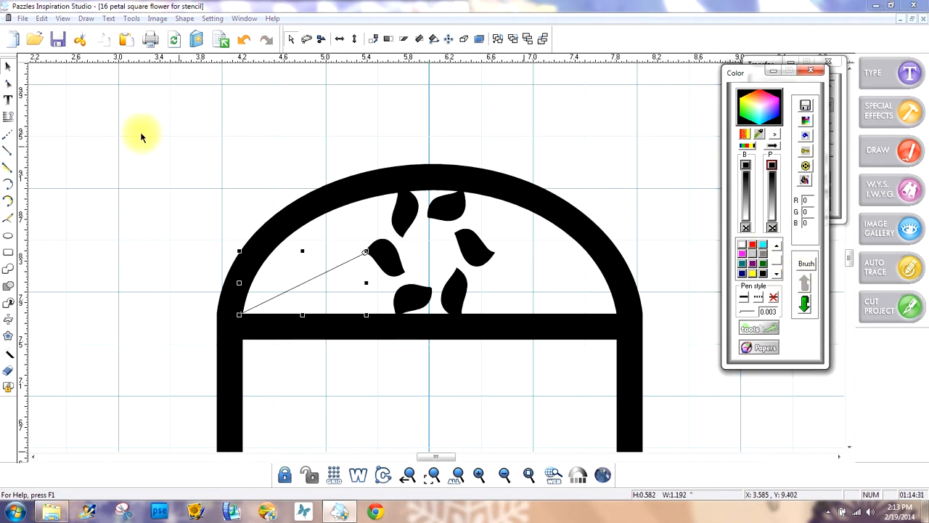
pyautogui.press('Escape')
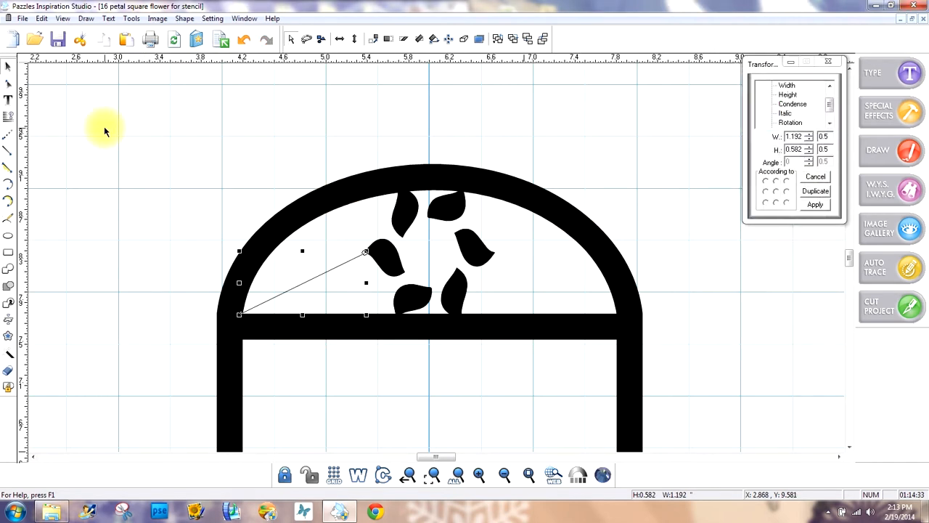
pyautogui.click(73, 213)
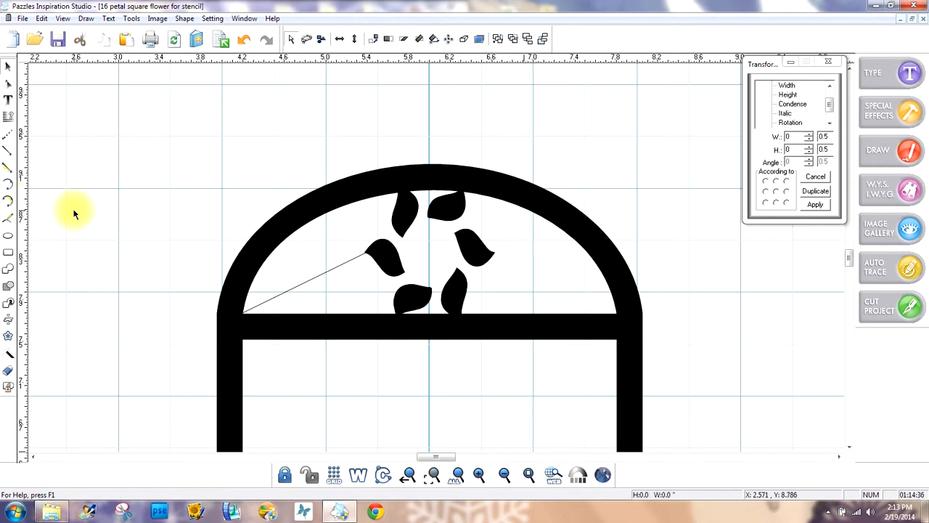
# Draw a mirrored line from the right leaf's tip to the crossbar's right inner corner, about 1.23 by 0.6 inches.
pyautogui.click(283, 296)
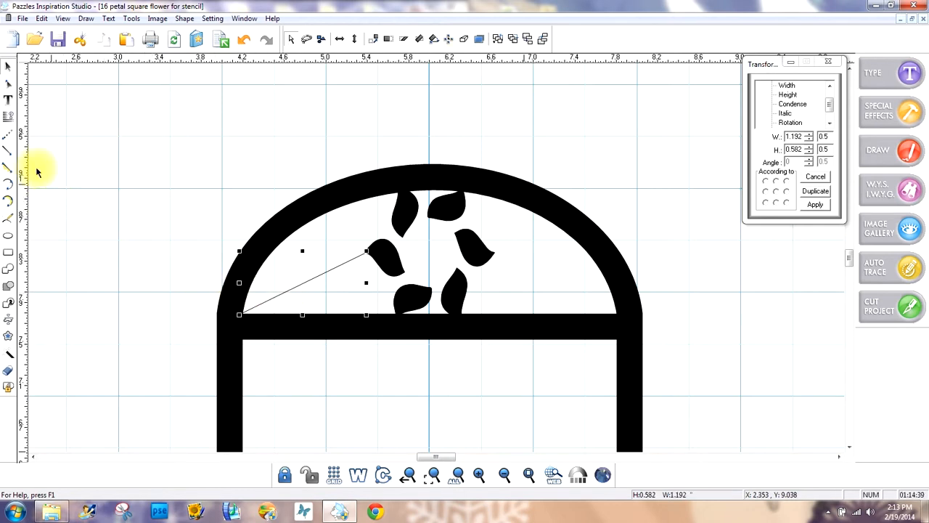
pyautogui.click(8, 152)
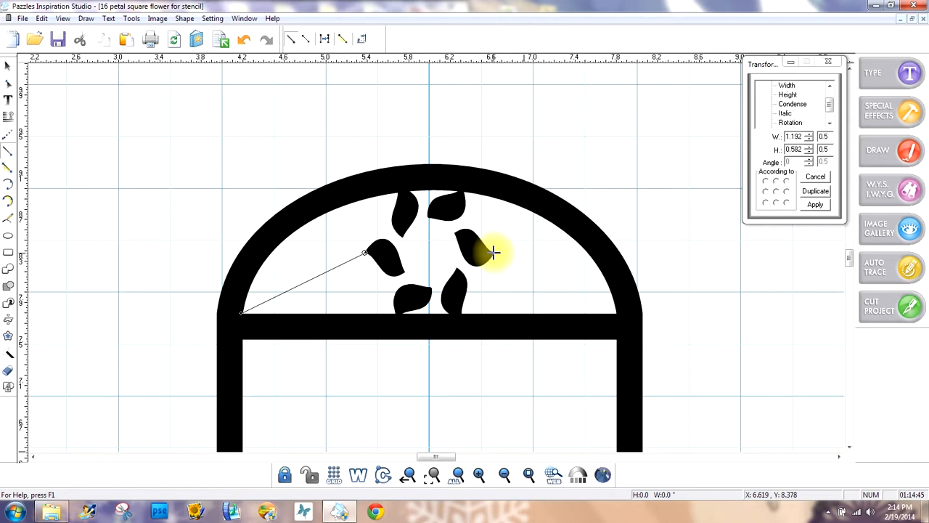
pyautogui.moveTo(494, 253); pyautogui.dragTo(620, 314)
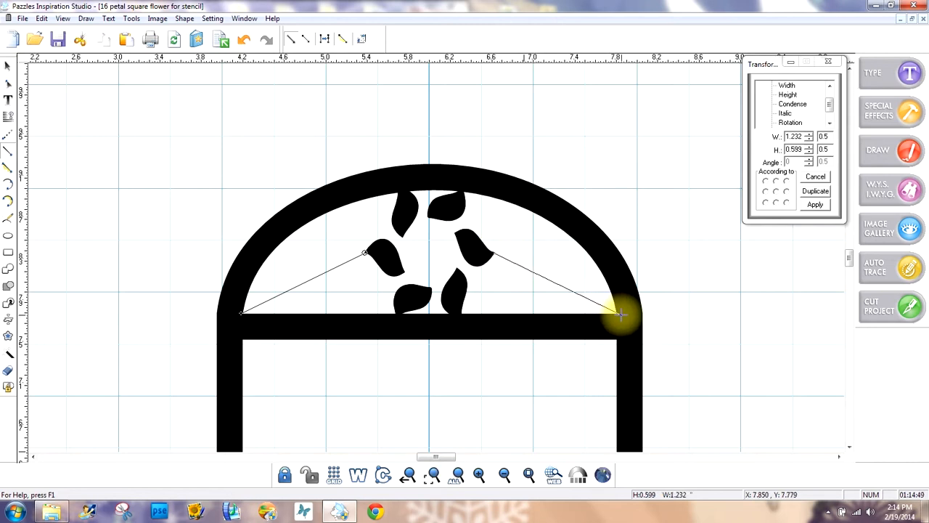
pyautogui.click(8, 67)
pyautogui.click(71, 82)
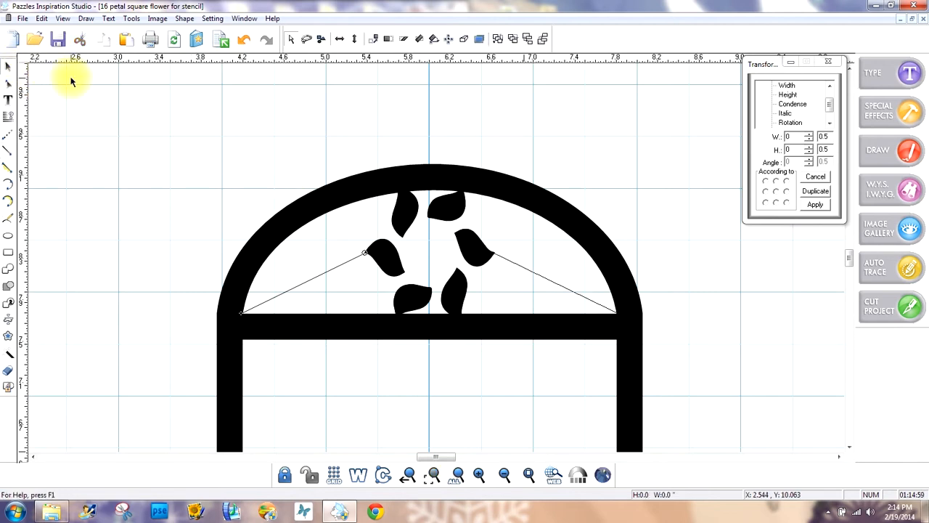
# Reopen the color palette, try a pen width of 0.25 on both diagonal lines, and settle on 0.1.
pyautogui.moveTo(763, 63); pyautogui.dragTo(731, 61)
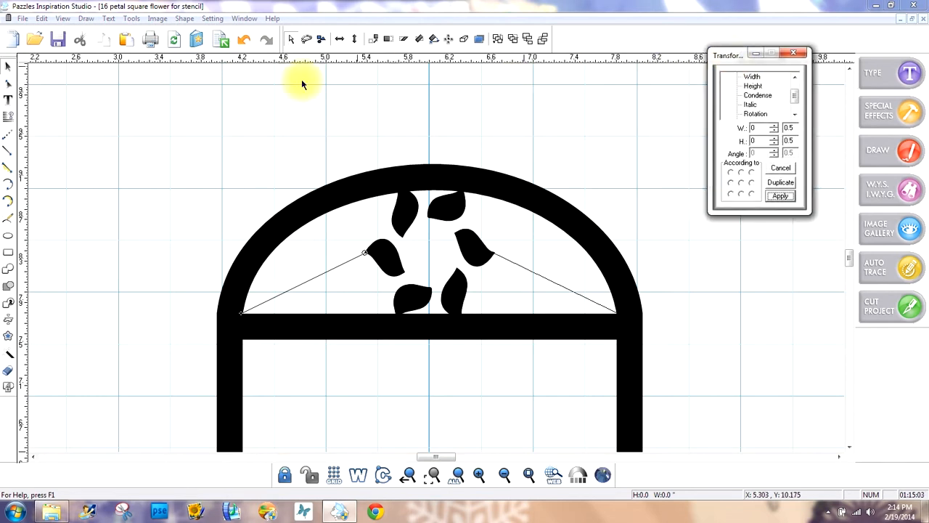
pyautogui.click(63, 18)
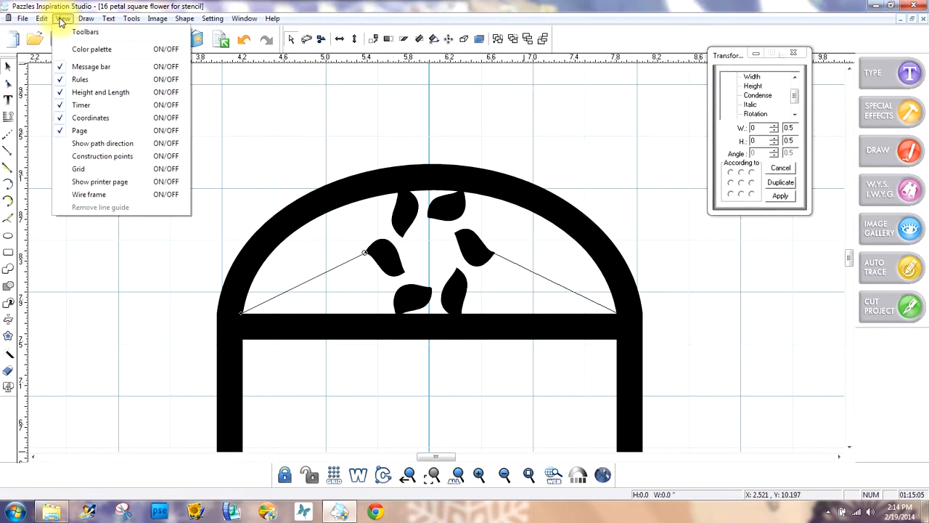
pyautogui.click(77, 48)
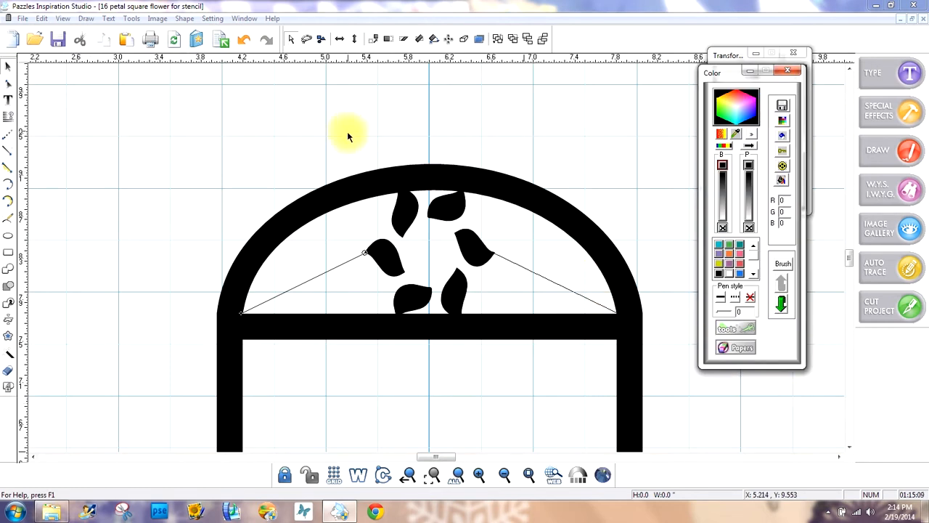
pyautogui.click(330, 271)
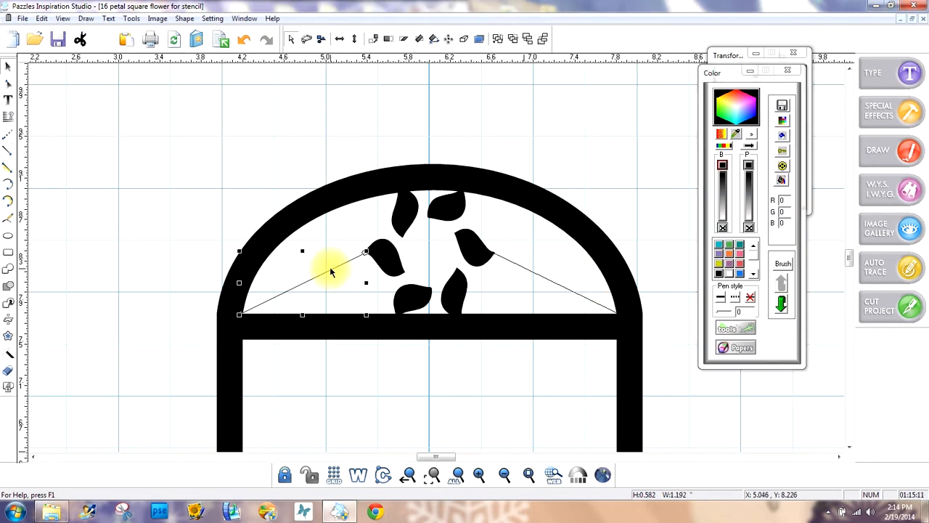
pyautogui.keyDown('shift'); pyautogui.click(535, 276); pyautogui.keyUp('shift')
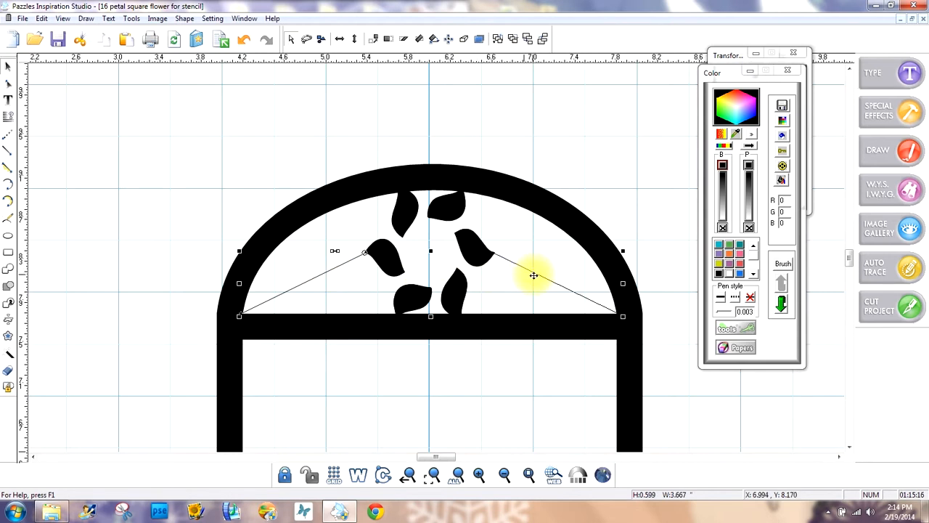
pyautogui.click(744, 313)
pyautogui.write('0.25')
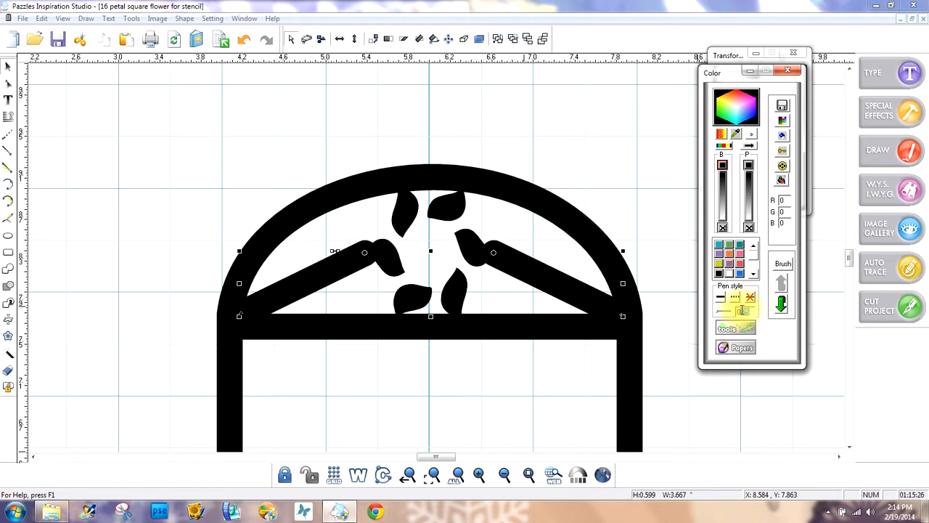
pyautogui.write('1')
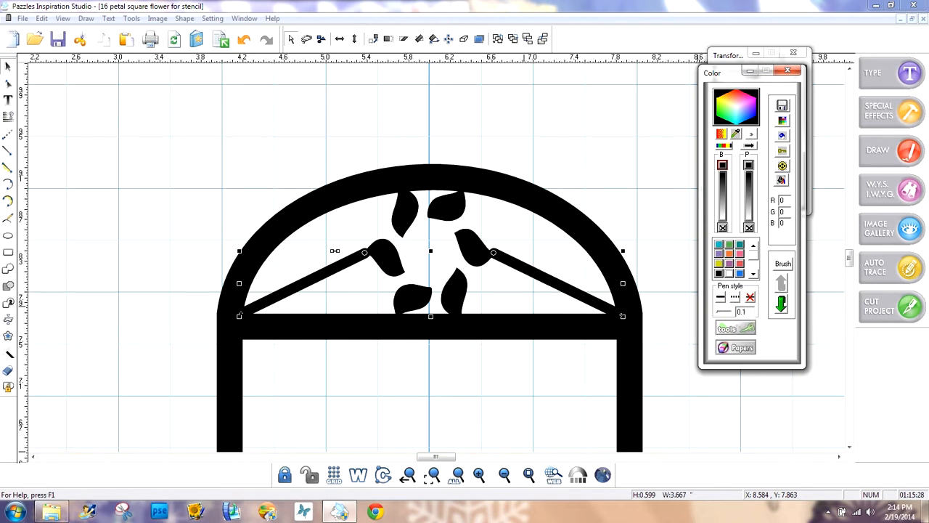
pyautogui.click(501, 136)
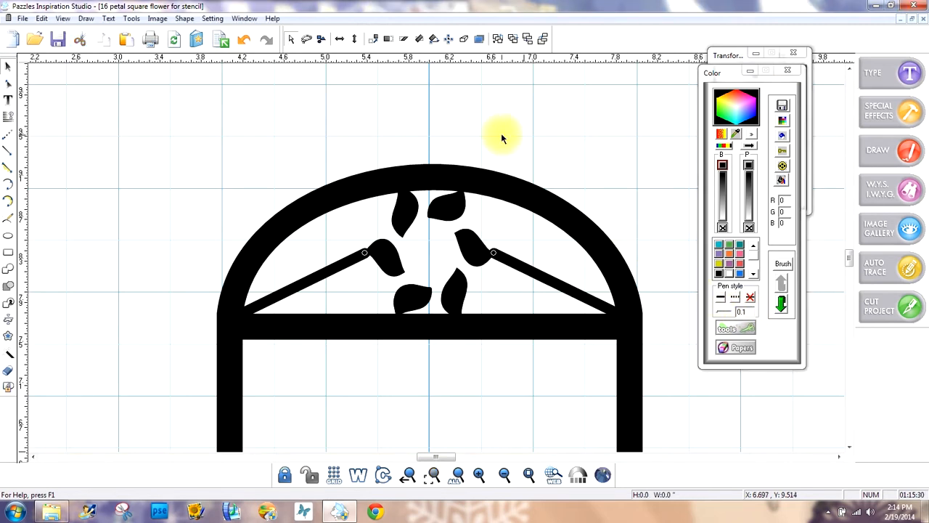
# Extend the inner ends of both diagonal lines into the side leaves so their rounded ends are hidden.
pyautogui.click(494, 253)
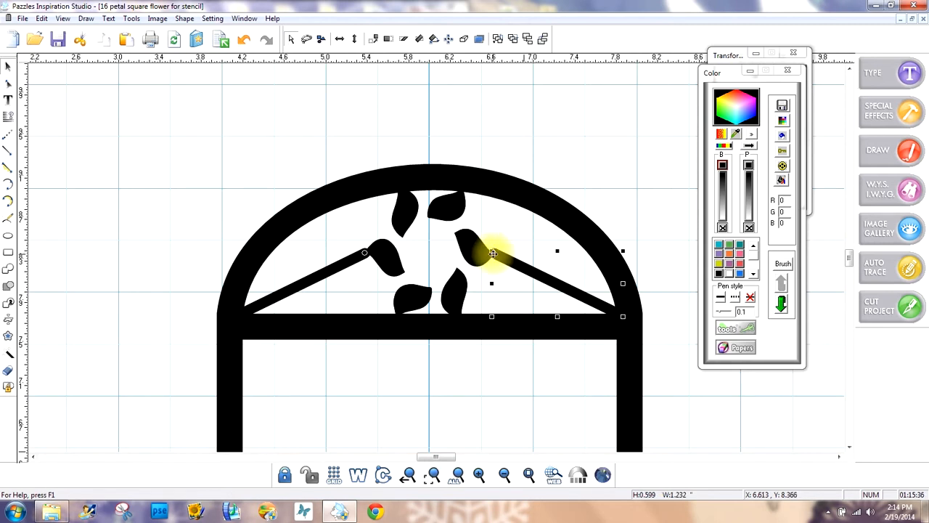
pyautogui.moveTo(493, 253); pyautogui.dragTo(472, 240)
pyautogui.click(671, 224)
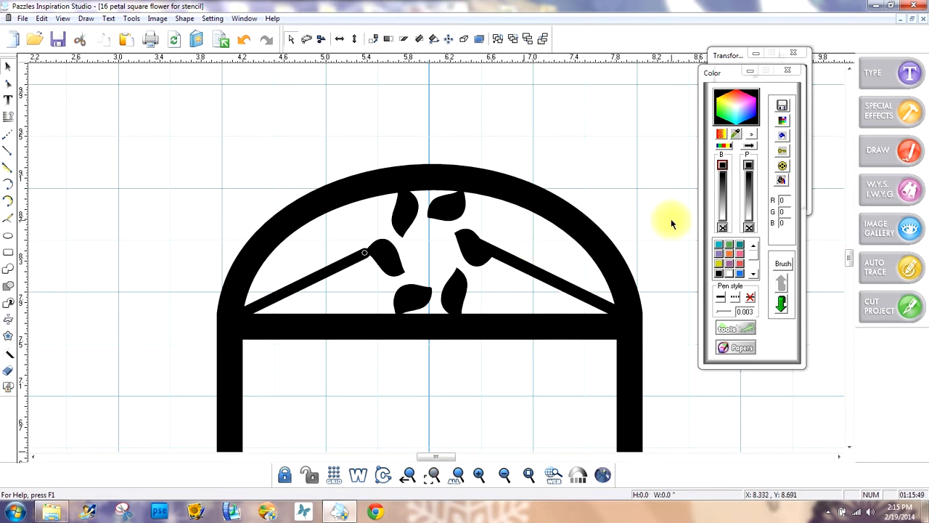
pyautogui.click(365, 252)
pyautogui.moveTo(365, 251); pyautogui.dragTo(386, 241)
pyautogui.click(666, 196)
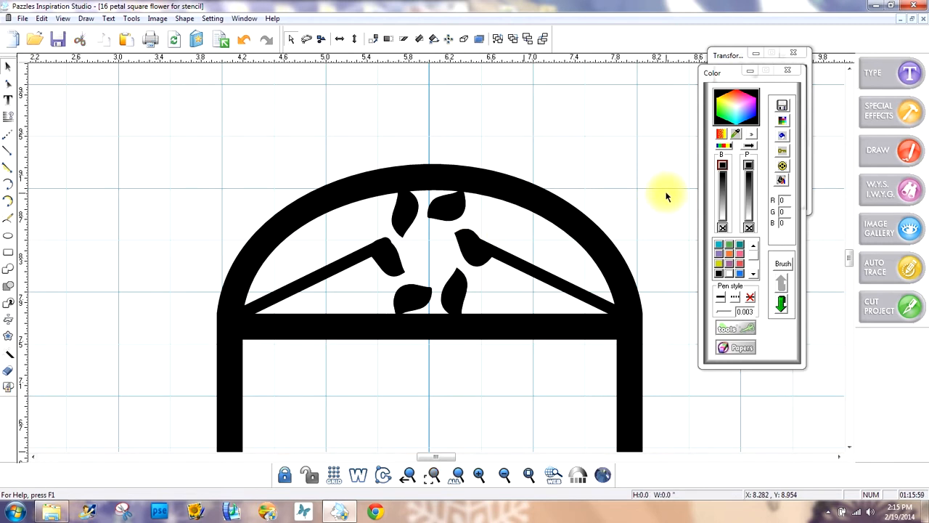
# Draw a line crossing the left diagonal bar from arch to crossbar, about 0.72 by 0.75 inches, with a pen width of 0.13.
pyautogui.click(8, 150)
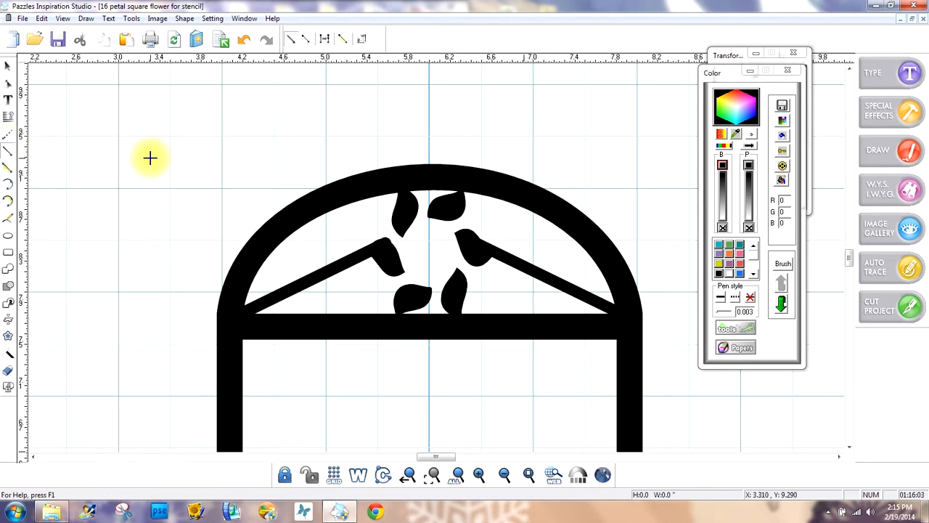
pyautogui.moveTo(273, 242); pyautogui.dragTo(350, 320)
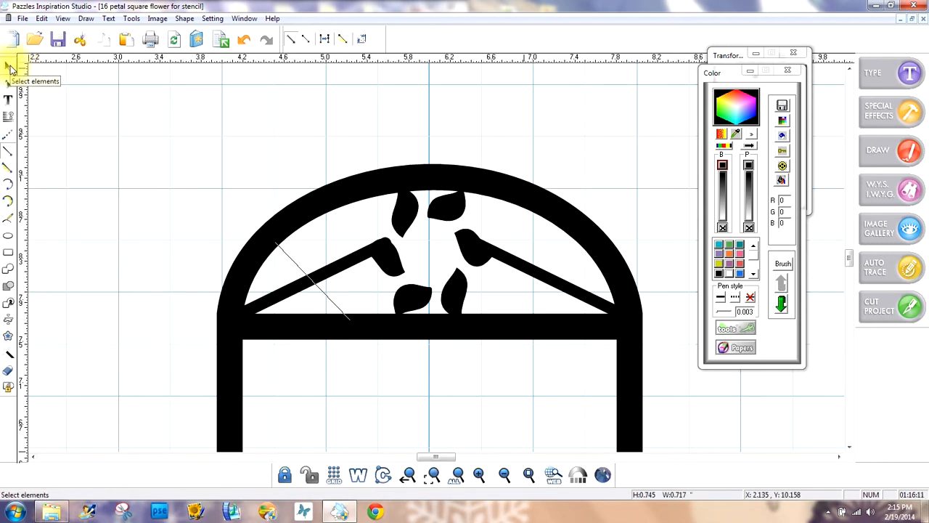
pyautogui.click(9, 69)
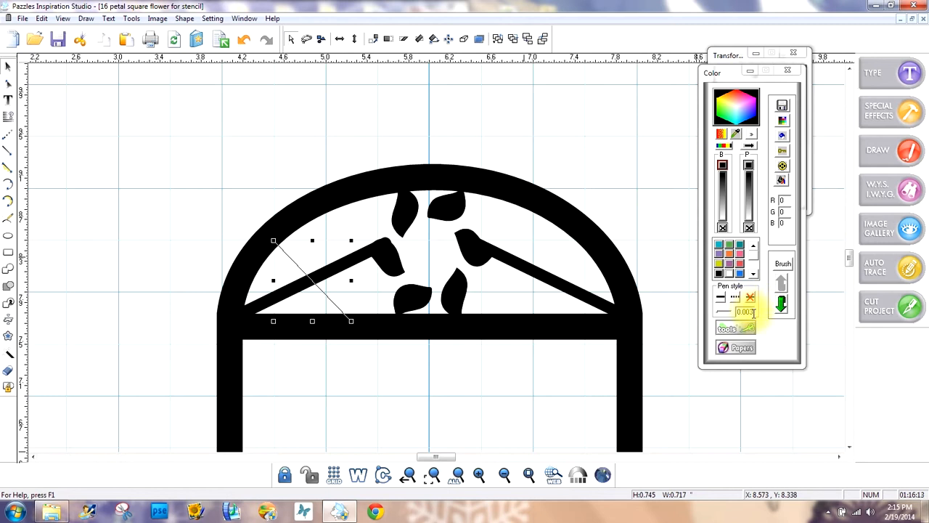
pyautogui.click(747, 312)
pyautogui.write('0.13')
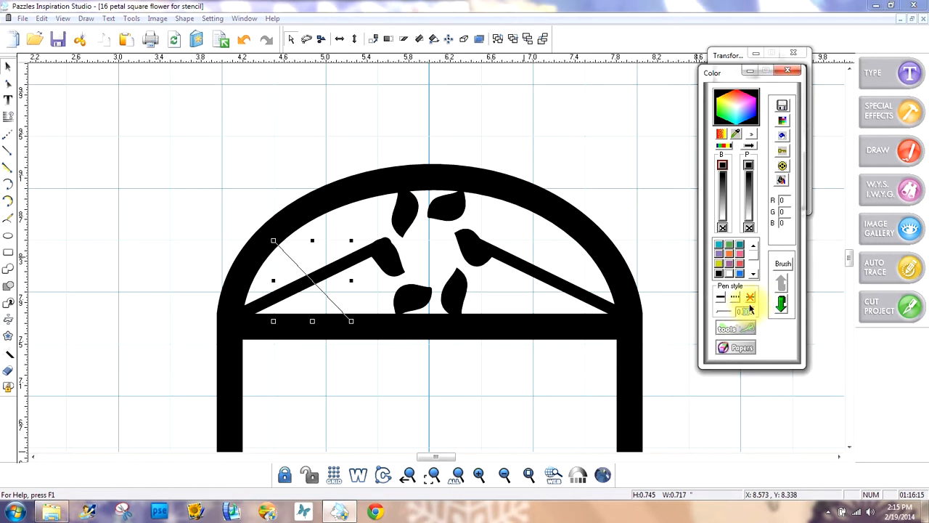
pyautogui.press('Return')
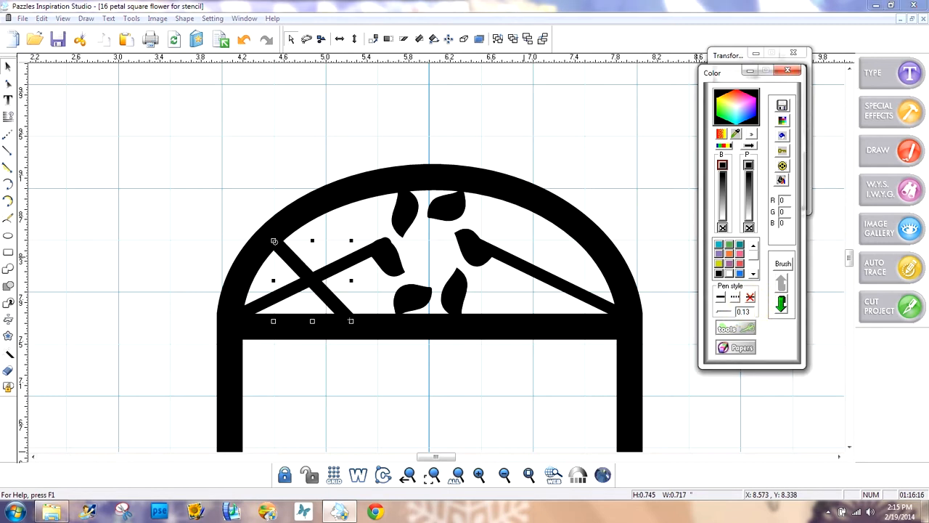
pyautogui.click(248, 91)
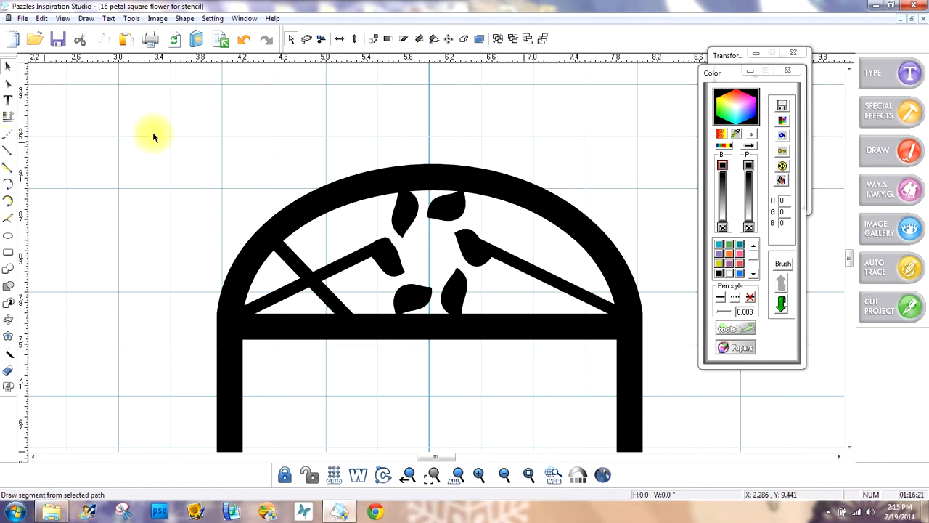
# Place a parallel copy of the crossing line nearer the leaves and extend its lower end to the bottom-left leaf, about 0.87 by 0.91 inches.
pyautogui.click(297, 265)
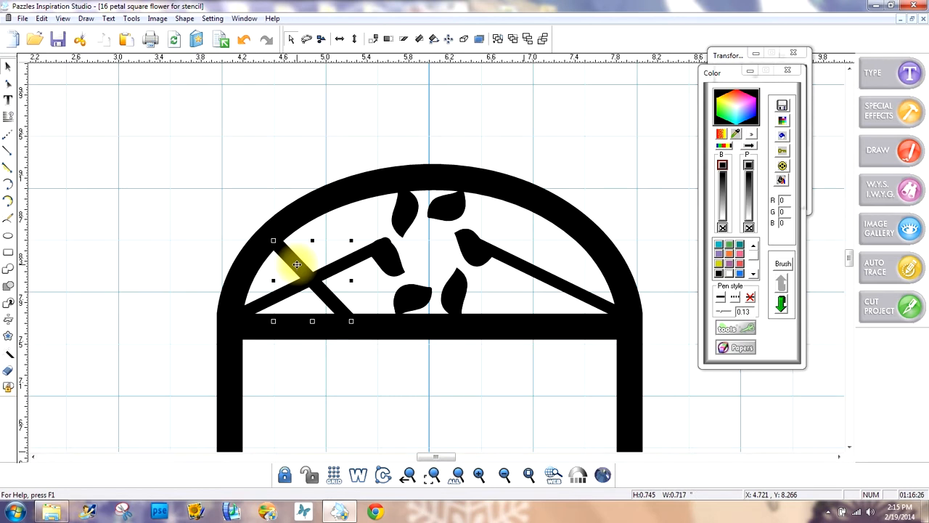
pyautogui.moveTo(300, 261); pyautogui.dragTo(343, 240)
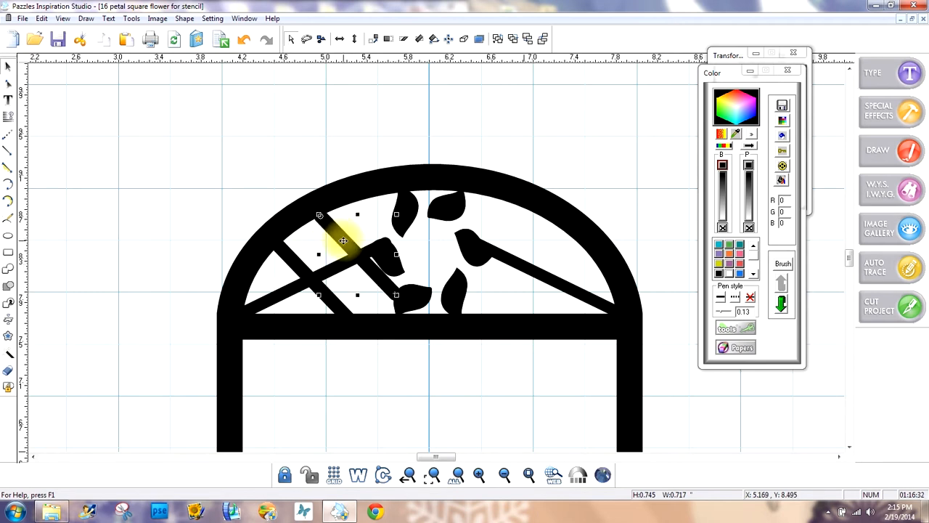
pyautogui.moveTo(342, 242)
pyautogui.mouseDown()
pyautogui.moveTo(334, 252)
pyautogui.moveTo(327, 244)
pyautogui.mouseUp()
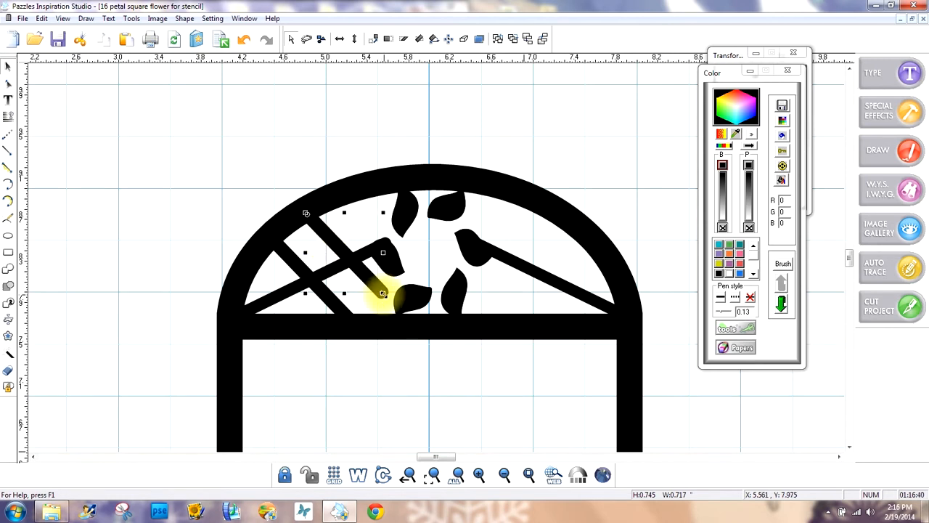
pyautogui.moveTo(383, 293); pyautogui.dragTo(399, 310)
pyautogui.click(404, 376)
pyautogui.click(132, 218)
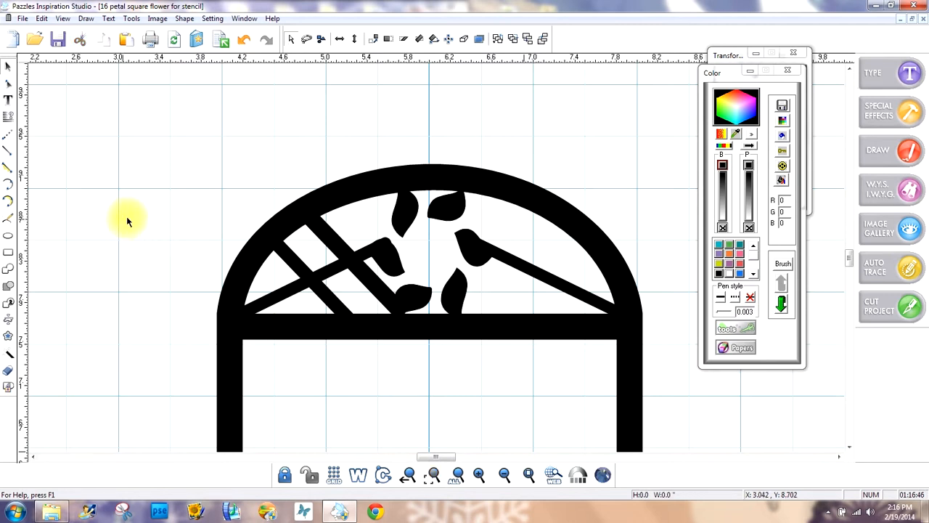
# Compare the pen widths of the two left crossing lines and set the extended copy's width to 0.13.
pyautogui.click(331, 240)
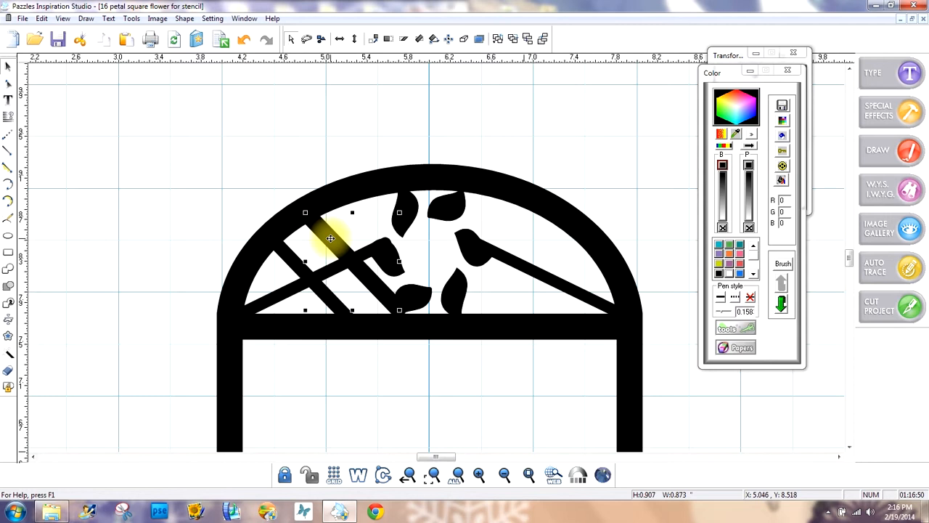
pyautogui.click(292, 261)
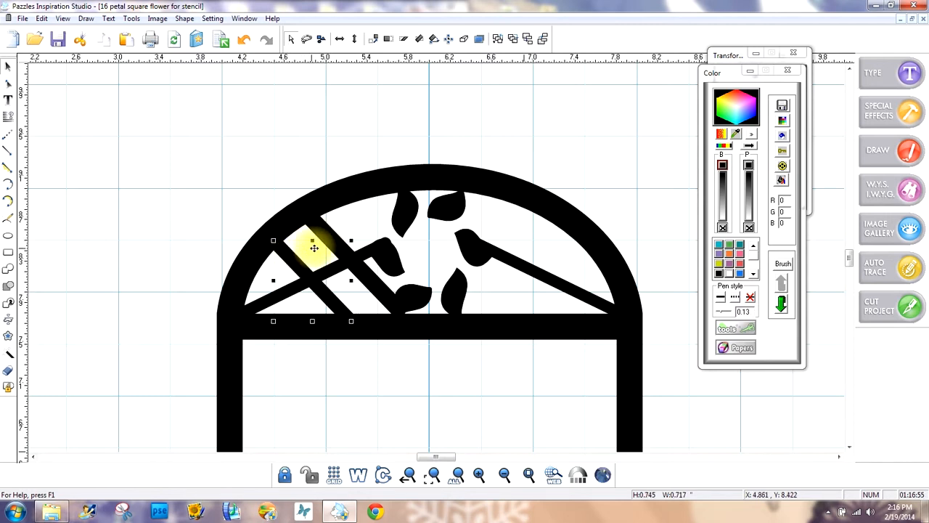
pyautogui.click(330, 234)
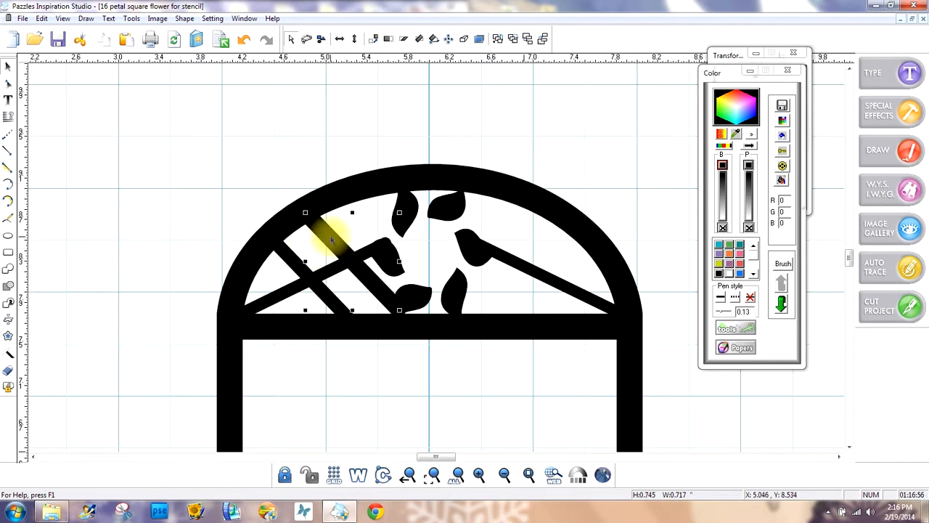
pyautogui.click(751, 312)
pyautogui.moveTo(751, 312); pyautogui.dragTo(759, 312)
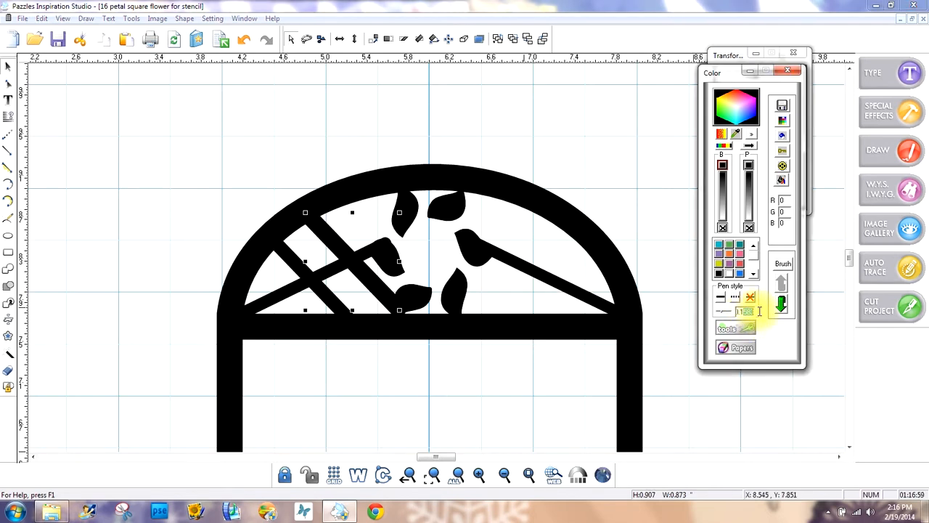
pyautogui.write('13')
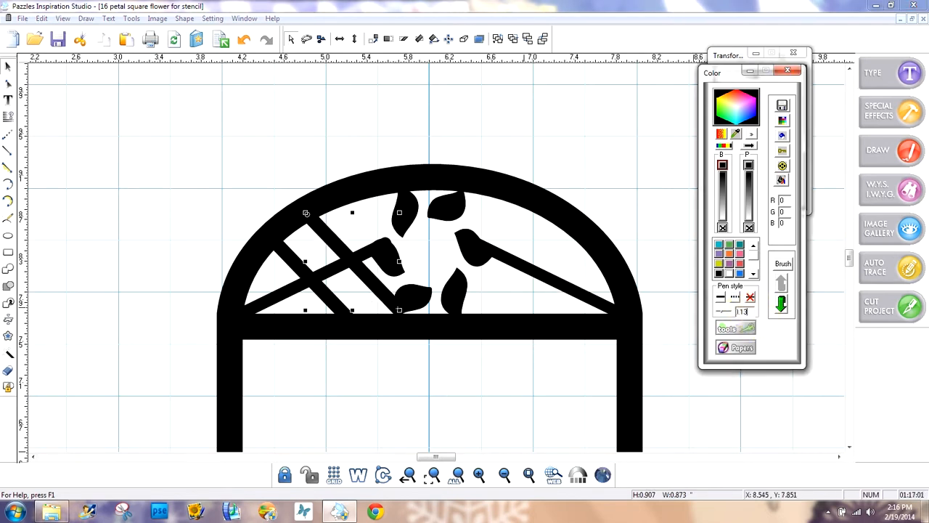
pyautogui.click(654, 263)
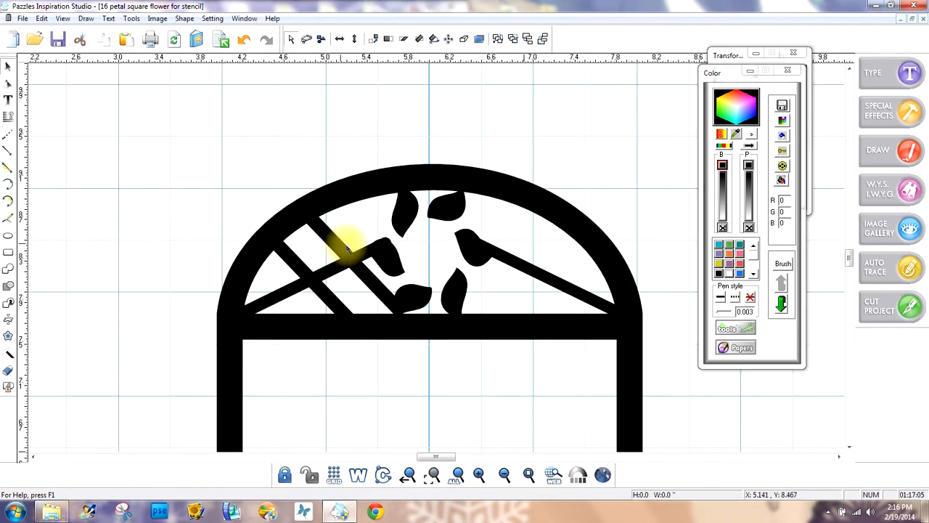
# Set the pen width of the right diagonal bar between the leaf and the frame corner to 0.13.
pyautogui.click(546, 275)
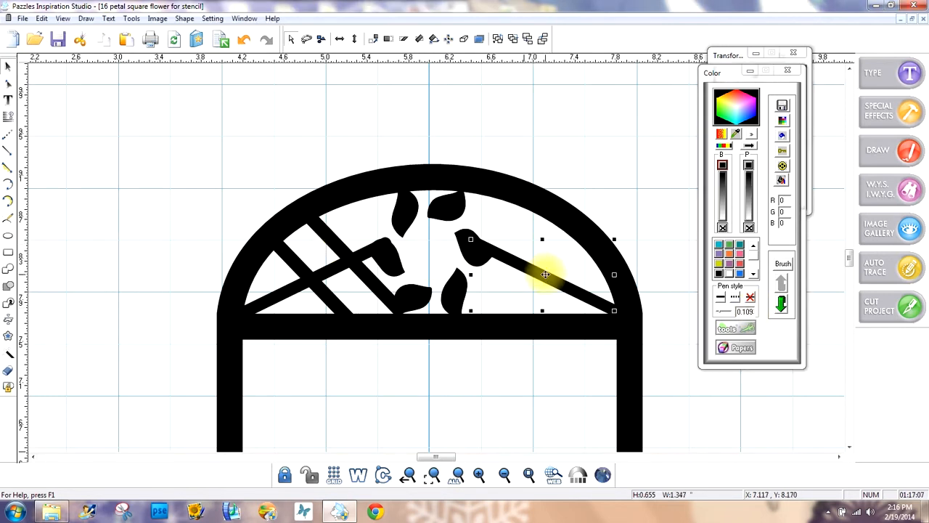
pyautogui.doubleClick(754, 311)
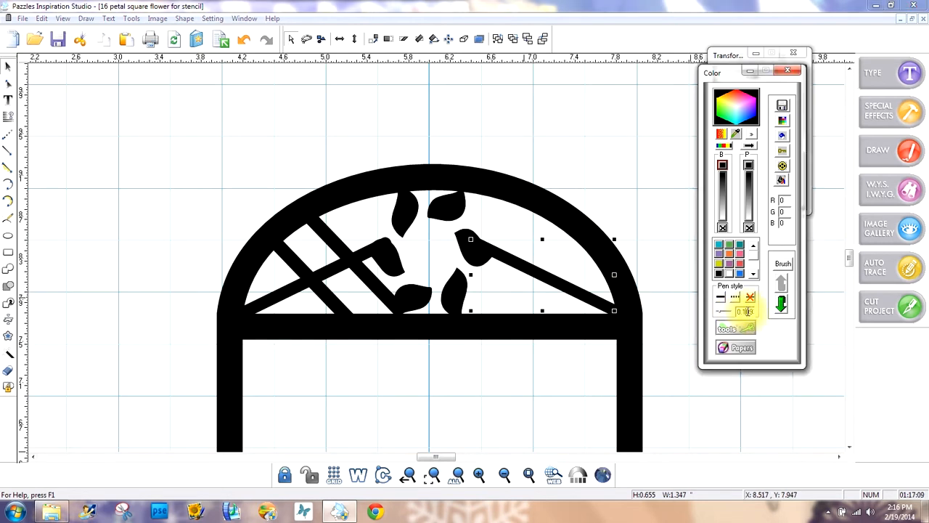
pyautogui.write('113')
pyautogui.press('Return')
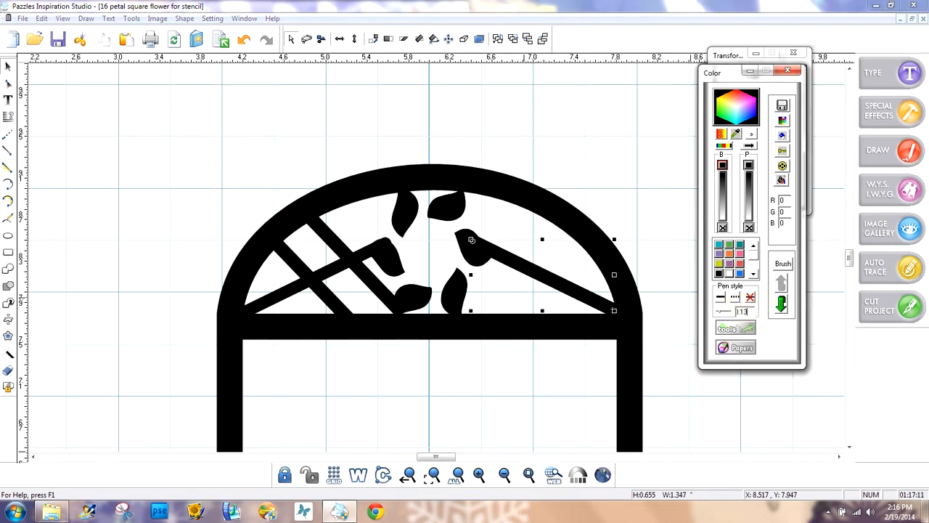
pyautogui.click(611, 179)
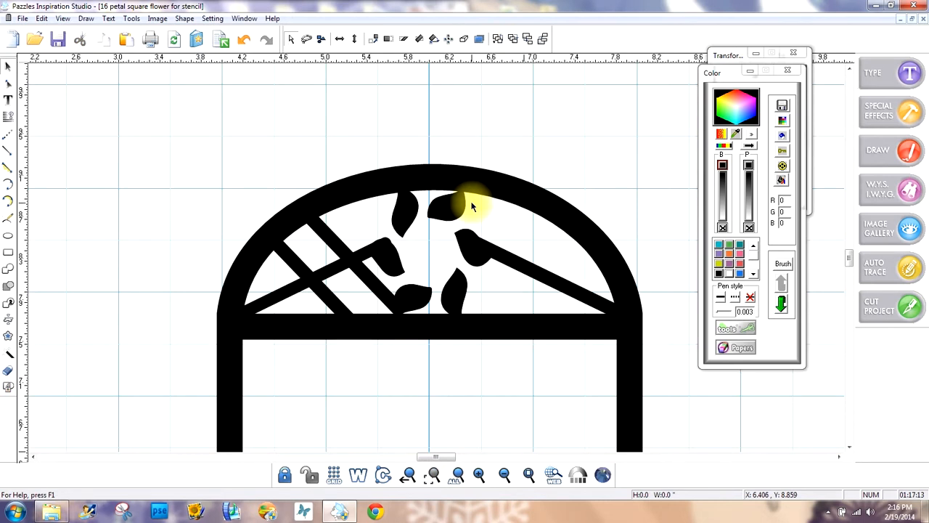
# Select both left crossing lines and create a horizontally mirrored duplicate of the pair about their right side.
pyautogui.click(333, 241)
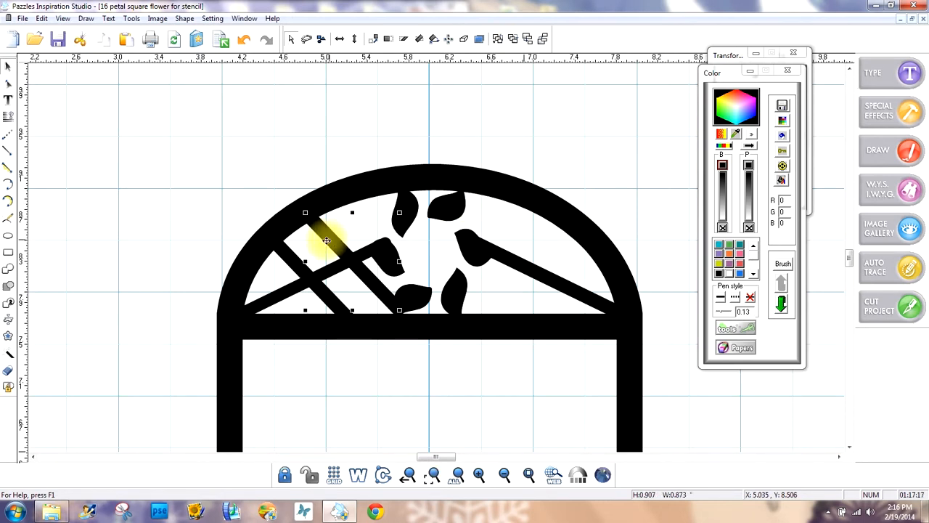
pyautogui.click(293, 264)
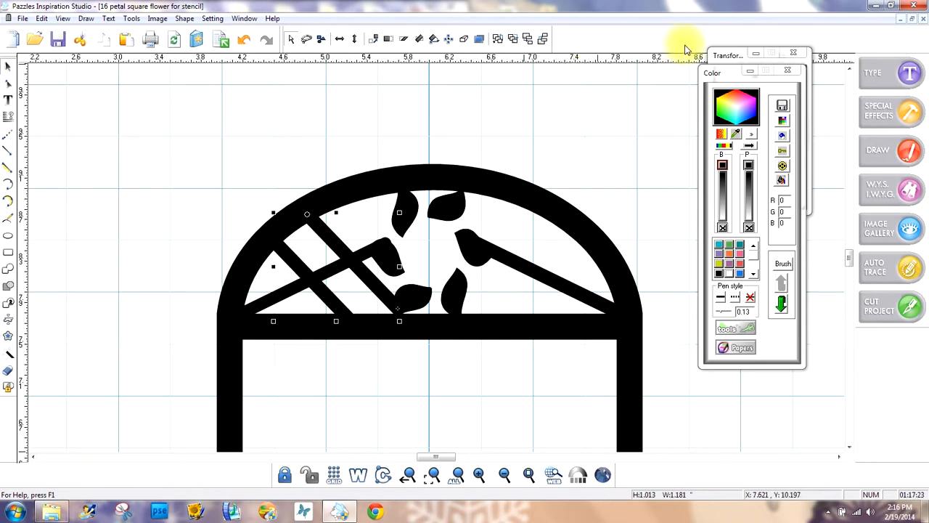
pyautogui.click(725, 56)
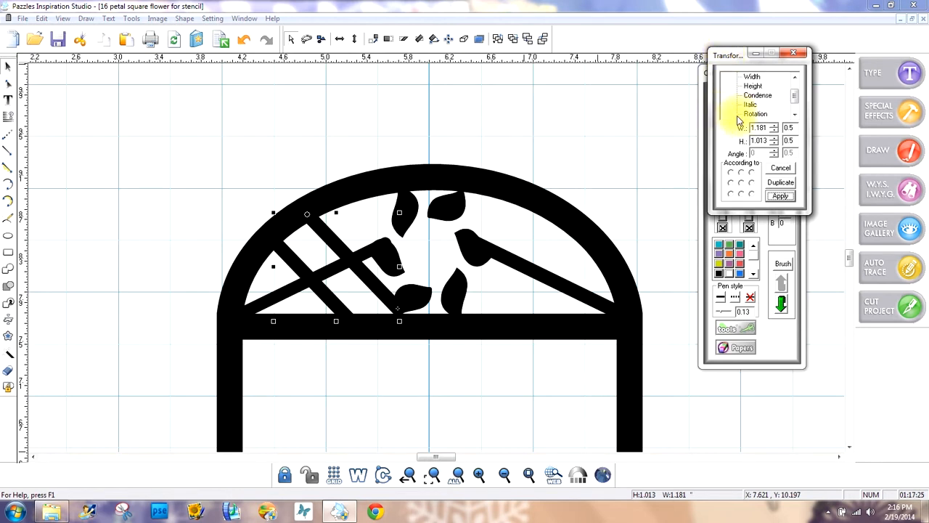
pyautogui.click(796, 114)
pyautogui.click(751, 114)
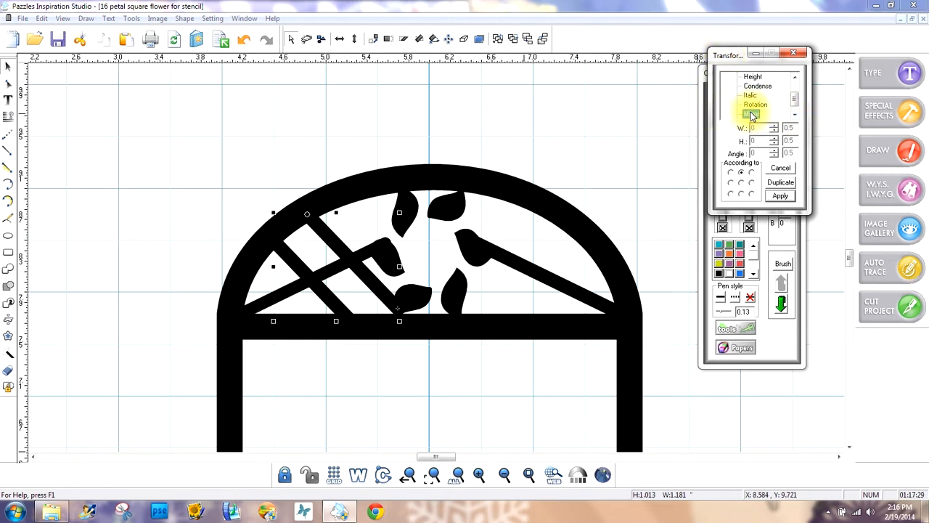
pyautogui.click(751, 182)
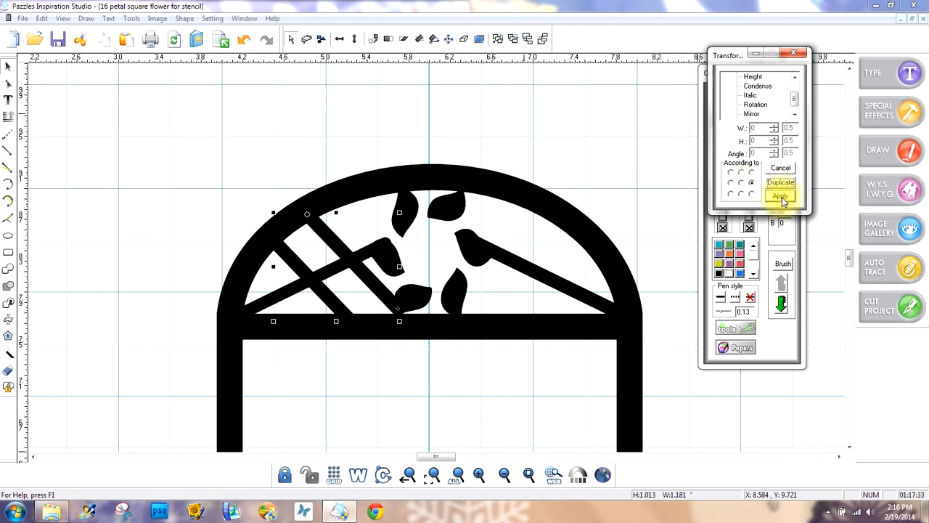
pyautogui.click(782, 200)
# Position the mirrored pair across the right diagonal bar so it spans from the arch to the crossbar, matching the left side.
pyautogui.moveTo(490, 288); pyautogui.dragTo(544, 279)
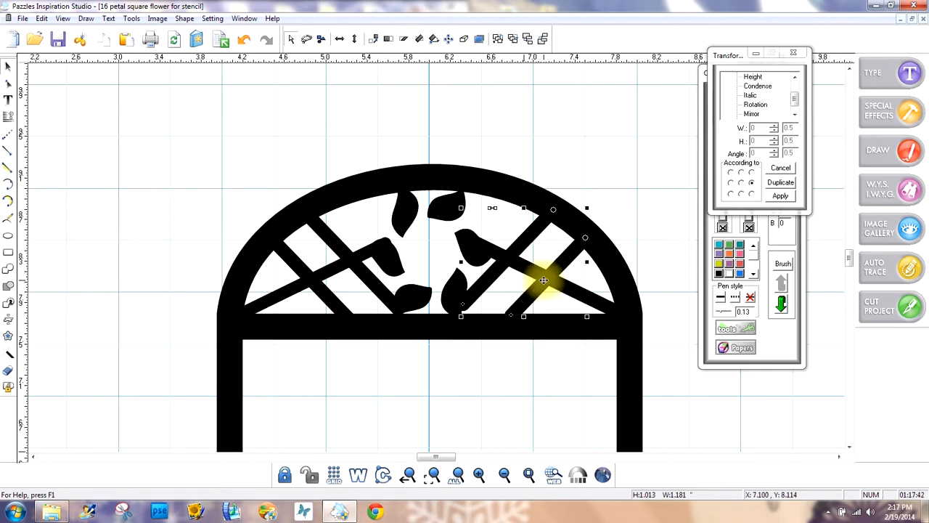
pyautogui.moveTo(544, 279); pyautogui.dragTo(539, 280)
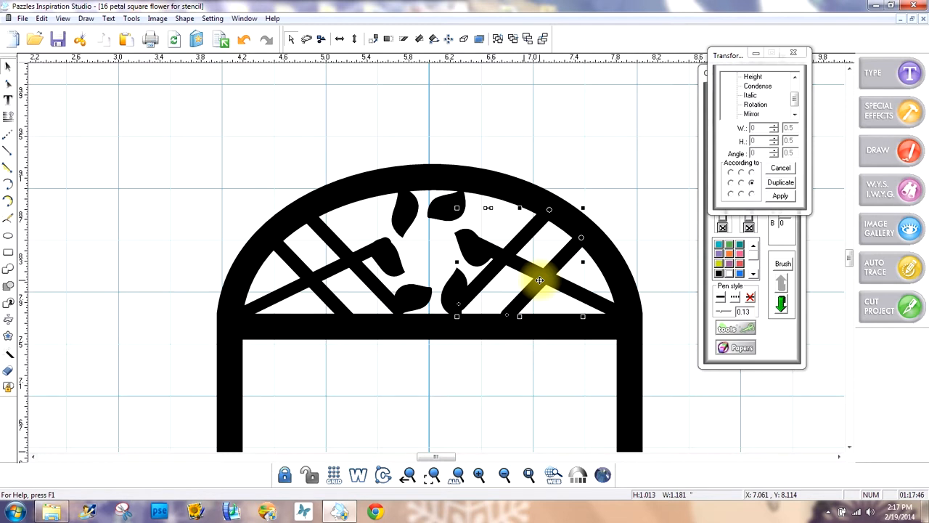
pyautogui.moveTo(539, 280); pyautogui.dragTo(543, 280)
pyautogui.click(616, 182)
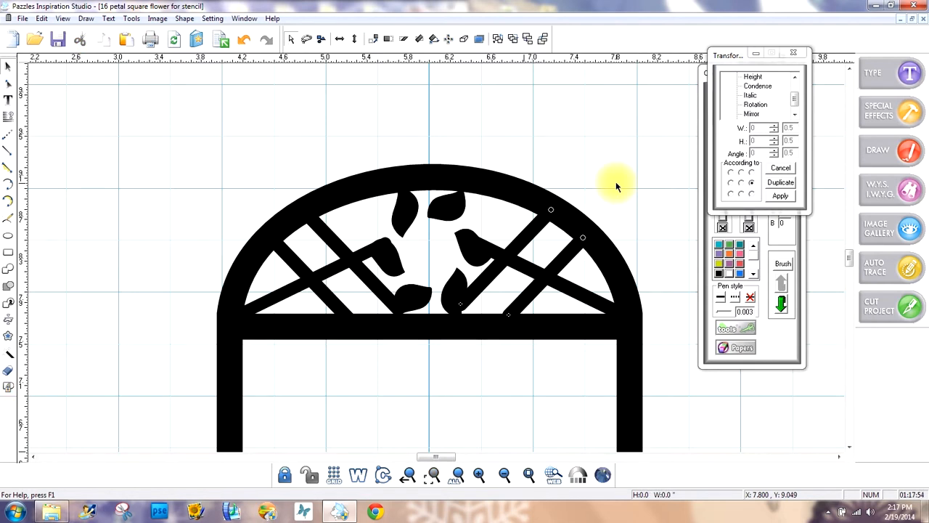
# Draw a horizontal line about 2.39 inches long across the upper leaves, joining the upper ends of the inner crossing lines.
pyautogui.click(9, 150)
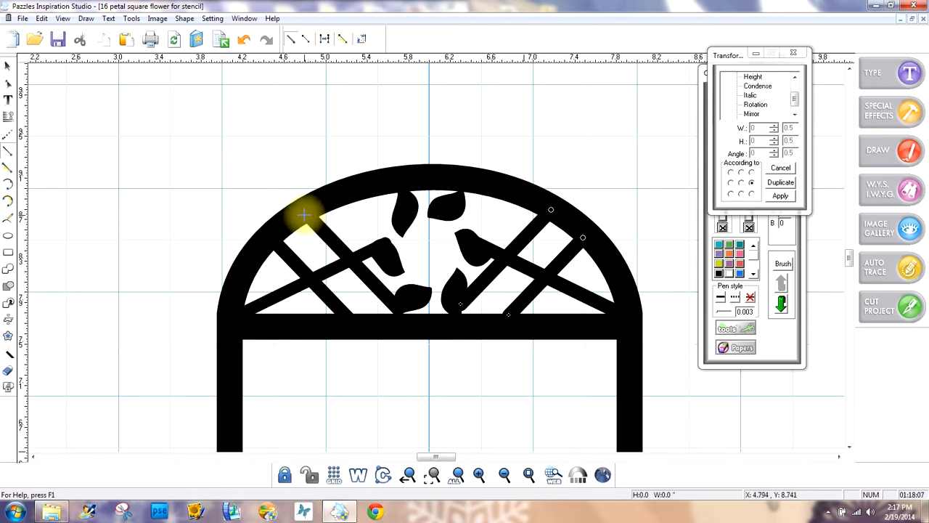
pyautogui.moveTo(304, 215); pyautogui.dragTo(551, 222)
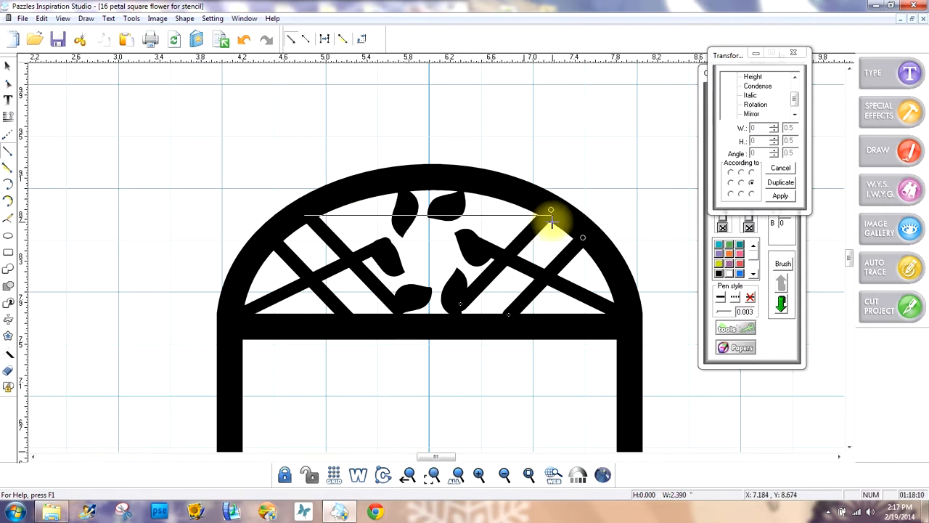
pyautogui.click(8, 66)
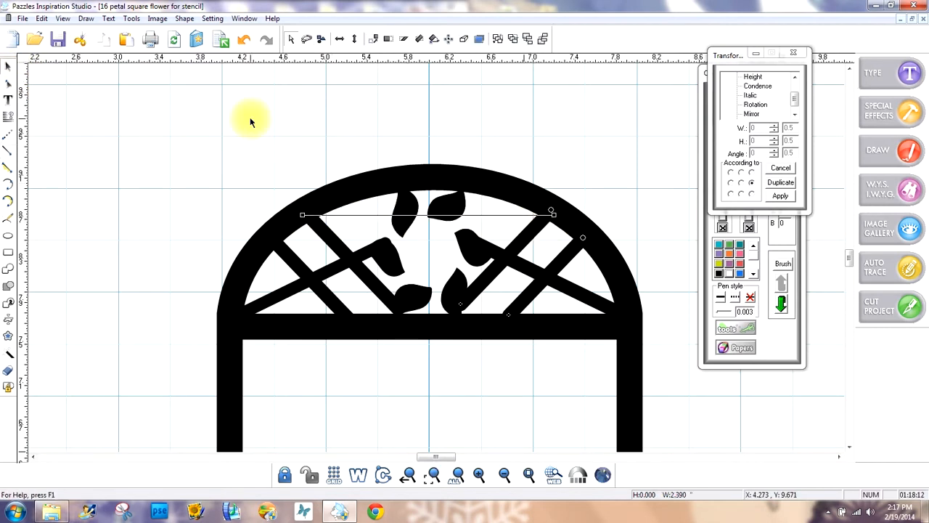
# Set the horizontal line's pen width to 0.13.
pyautogui.click(745, 310)
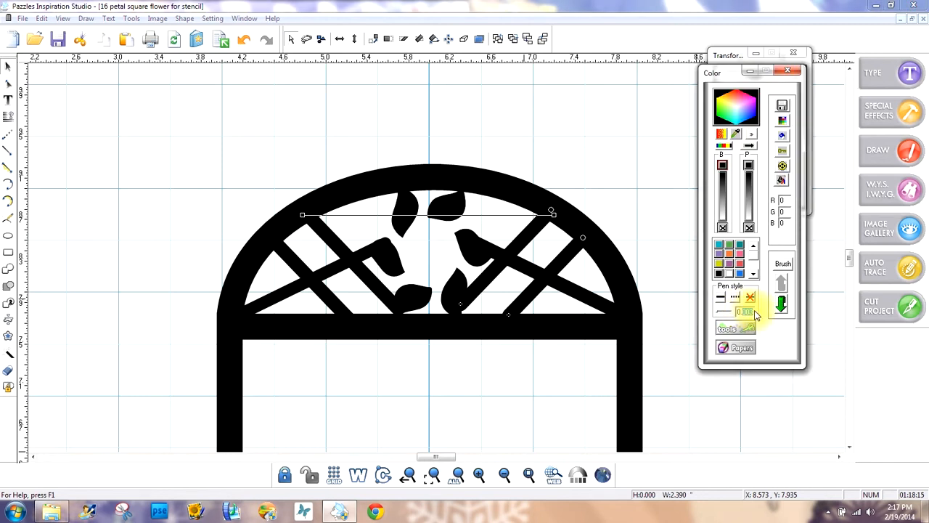
pyautogui.write('0.1')
pyautogui.press('Return')
pyautogui.write('3')
pyautogui.press('Return')
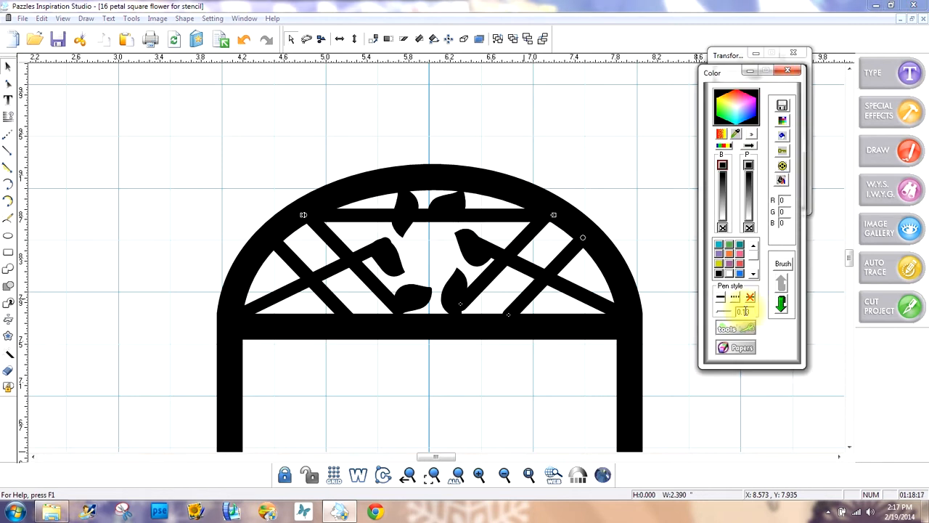
pyautogui.click(559, 141)
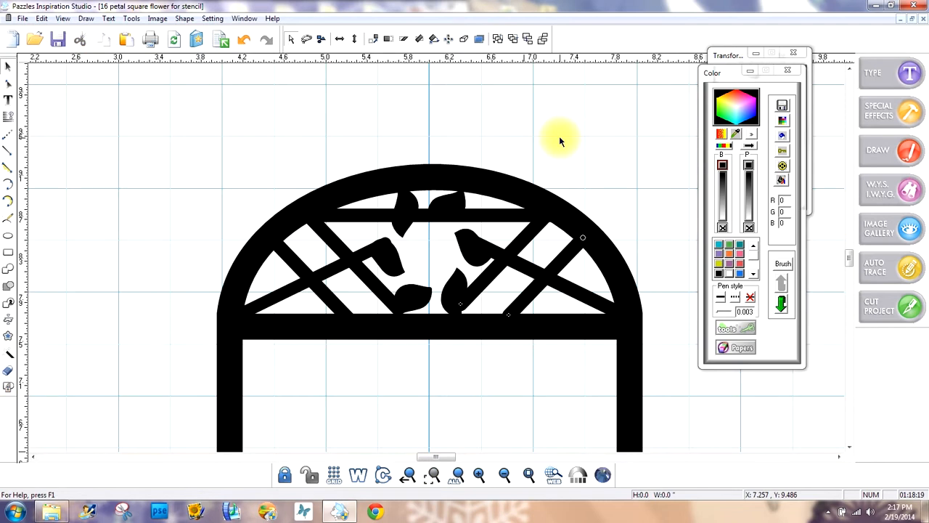
# Move the horizontal bar down to the middle of the leaf ring, level with the two side leaves.
pyautogui.click(427, 218)
pyautogui.moveTo(428, 217); pyautogui.dragTo(434, 257)
pyautogui.click(434, 258)
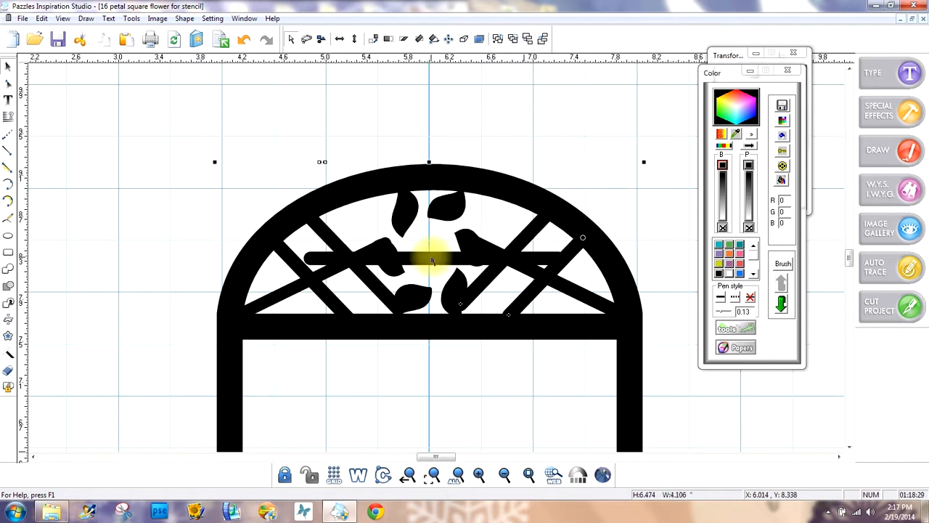
# Lower the horizontal bar across the leaf ring and delete it from the arch.
pyautogui.click(428, 258)
pyautogui.moveTo(429, 257); pyautogui.dragTo(424, 280)
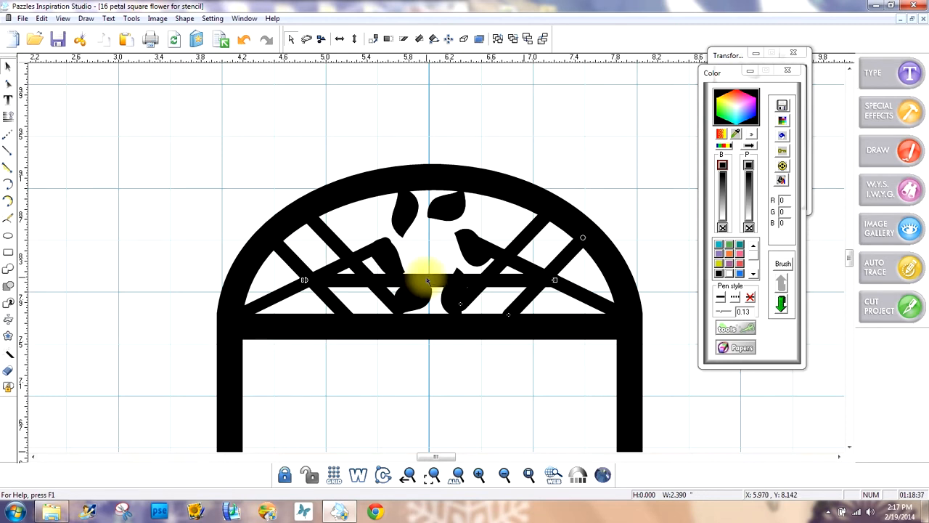
pyautogui.press('Delete')
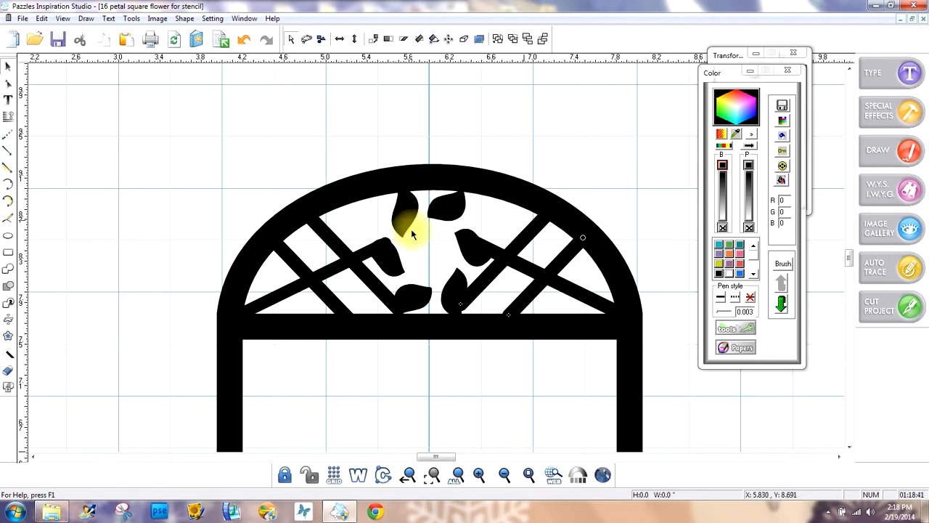
# Try extending the left diagonal bar across the upper leaves to the arch's right side, about 2.37 inches wide and 1.16 inches high.
pyautogui.click(506, 478)
pyautogui.click(506, 478)
pyautogui.click(506, 477)
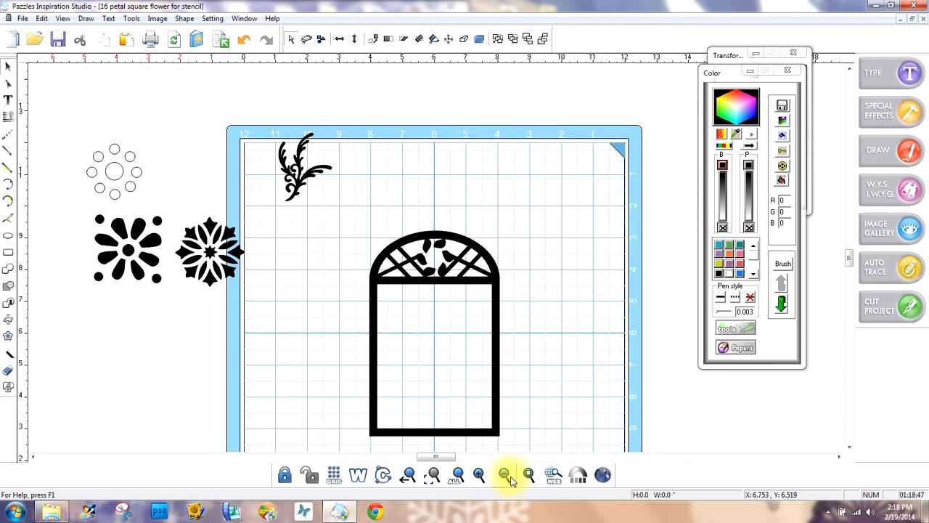
pyautogui.click(480, 475)
pyautogui.moveTo(359, 190); pyautogui.dragTo(518, 302)
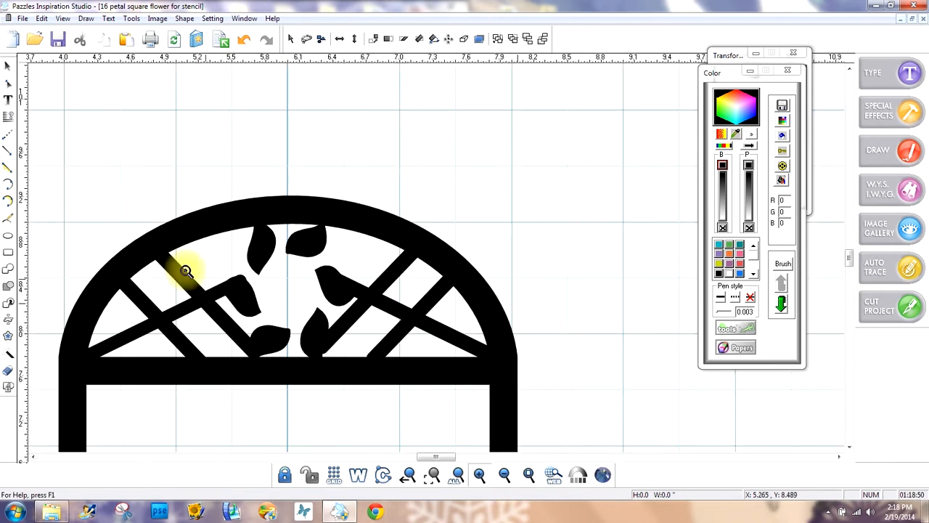
pyautogui.moveTo(95, 193); pyautogui.dragTo(431, 351)
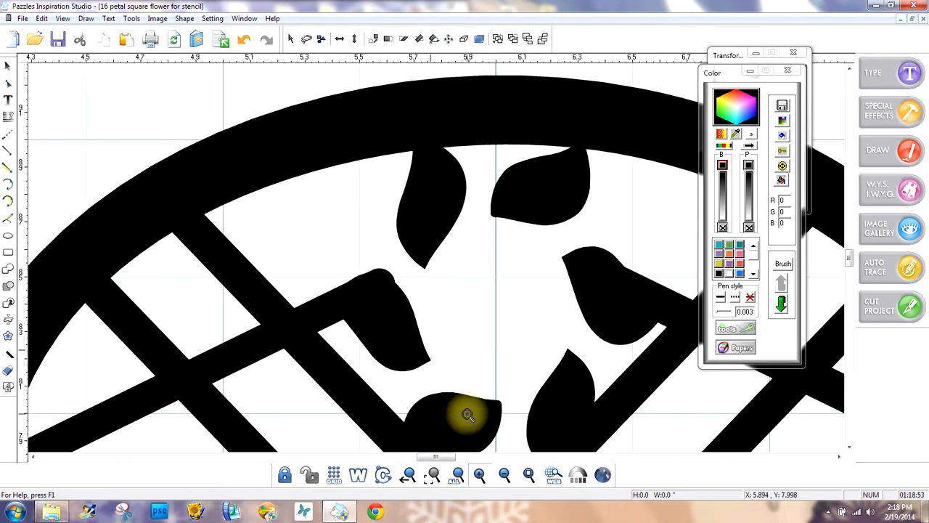
pyautogui.click(7, 67)
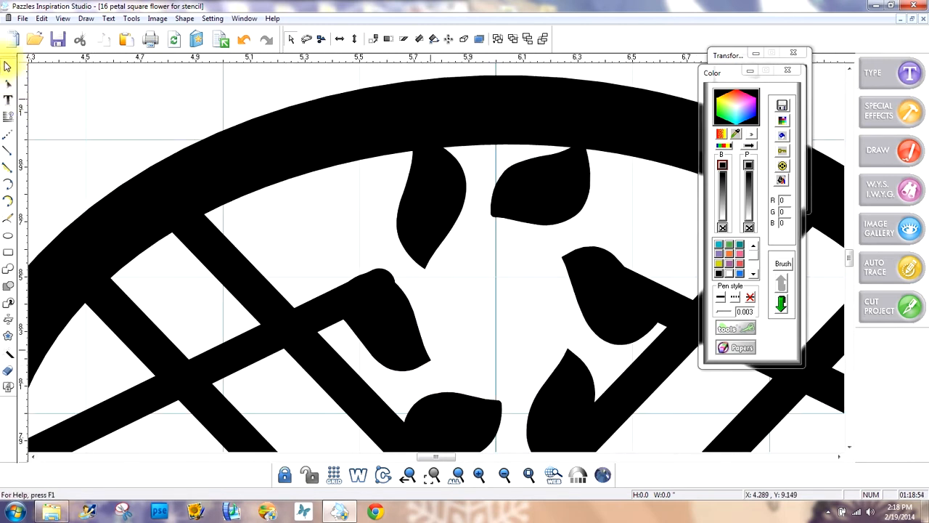
pyautogui.click(320, 309)
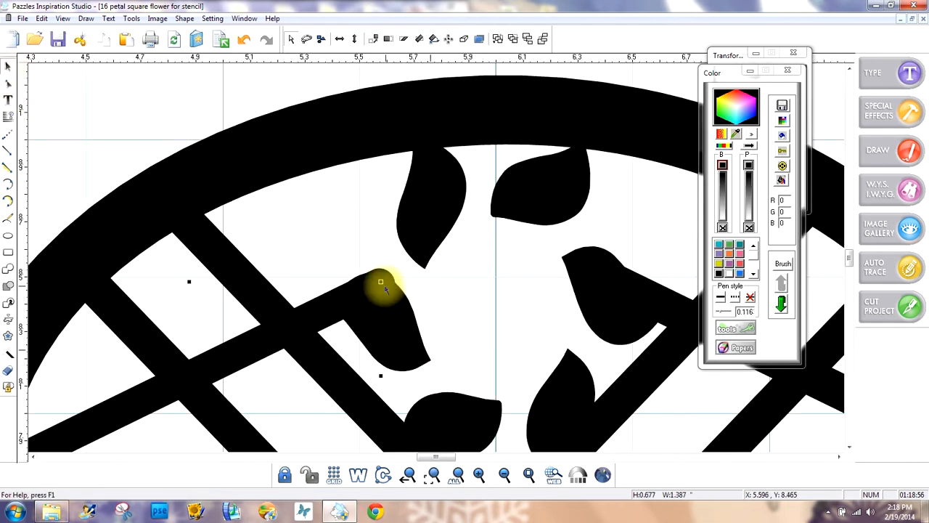
pyautogui.moveTo(381, 281); pyautogui.dragTo(586, 150)
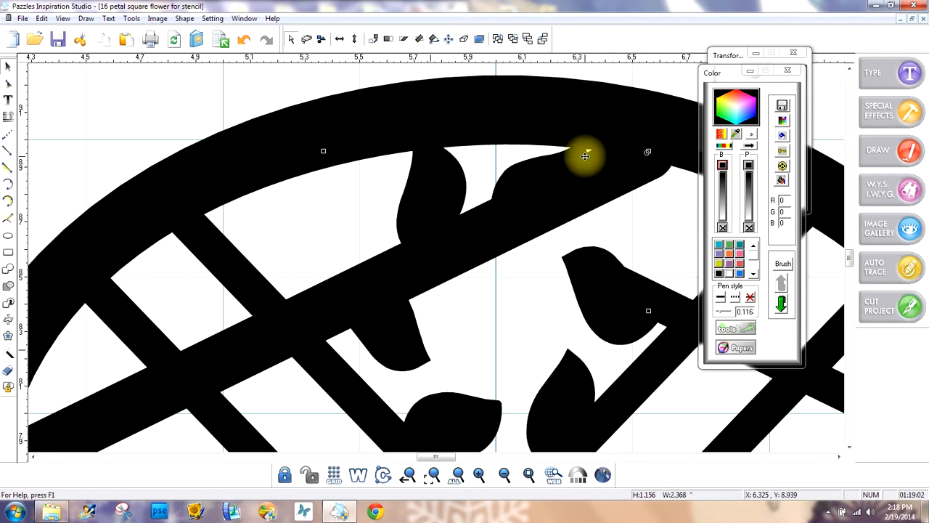
# Set the extended left diagonal bar's pen width to 0.13.
pyautogui.doubleClick(746, 311)
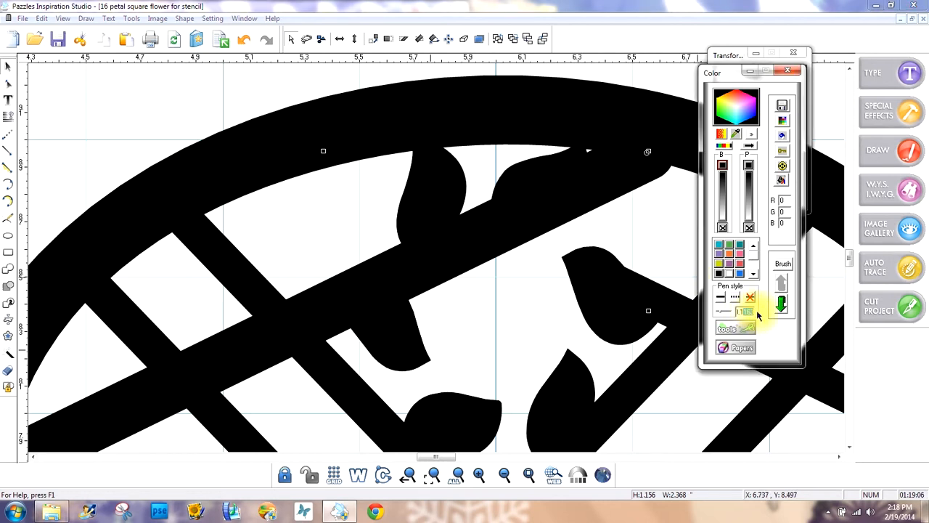
pyautogui.write('.113')
pyautogui.press('Return')
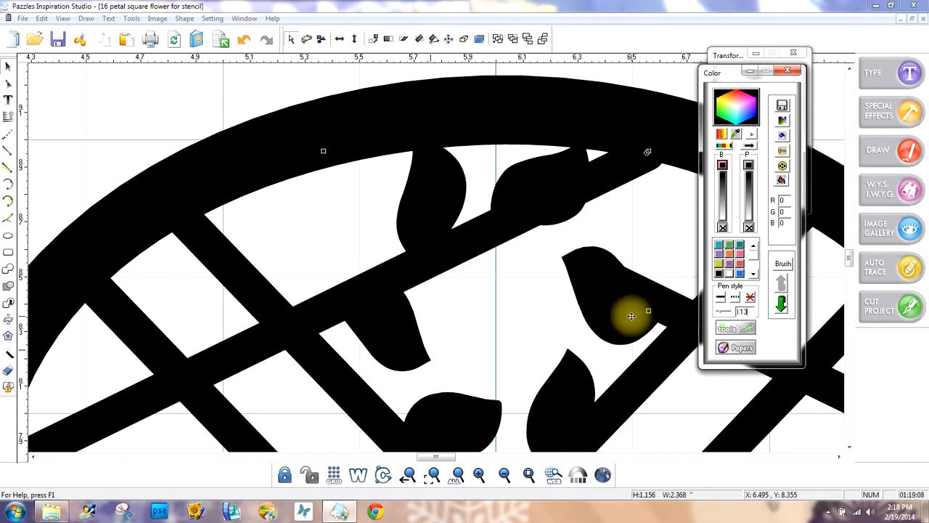
# Try extending the right diagonal bar to the arch's left side, about 2.35 by 1.14 inches, with a pen width of 0.13.
pyautogui.click(671, 313)
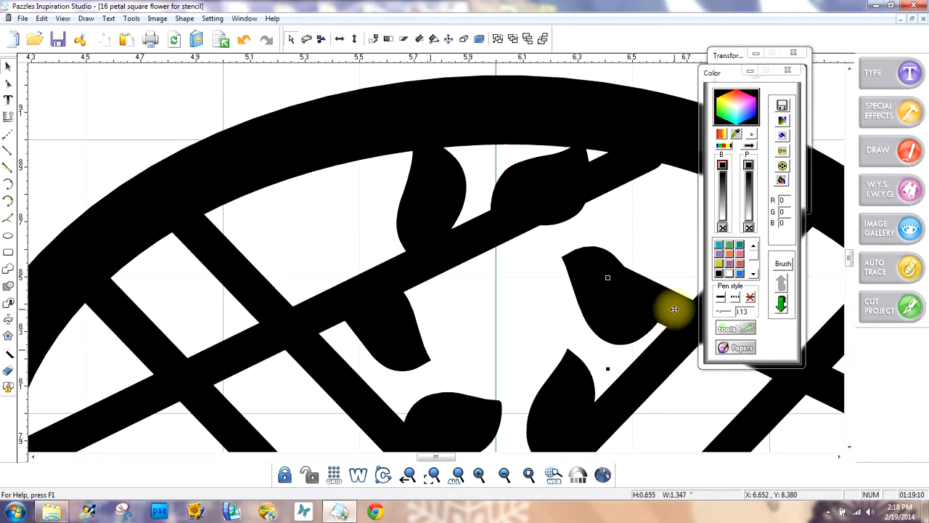
pyautogui.click(608, 277)
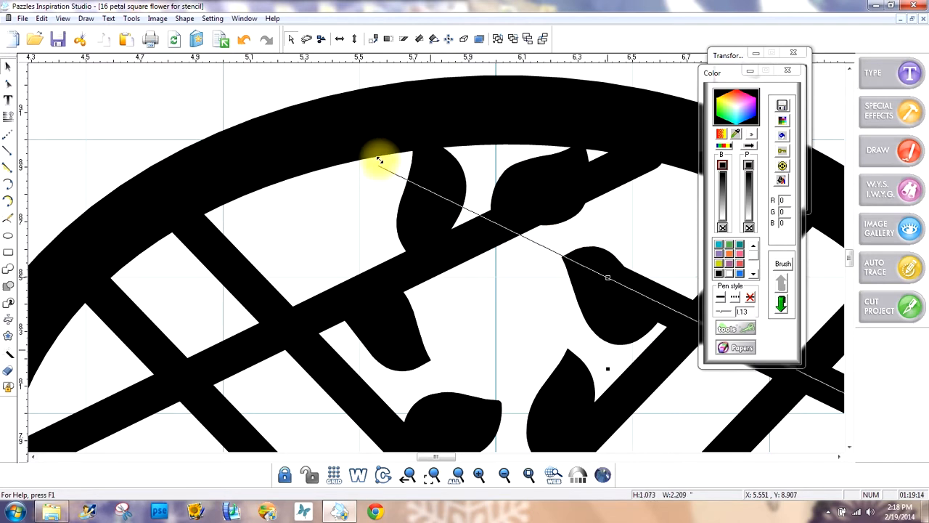
pyautogui.click(333, 144)
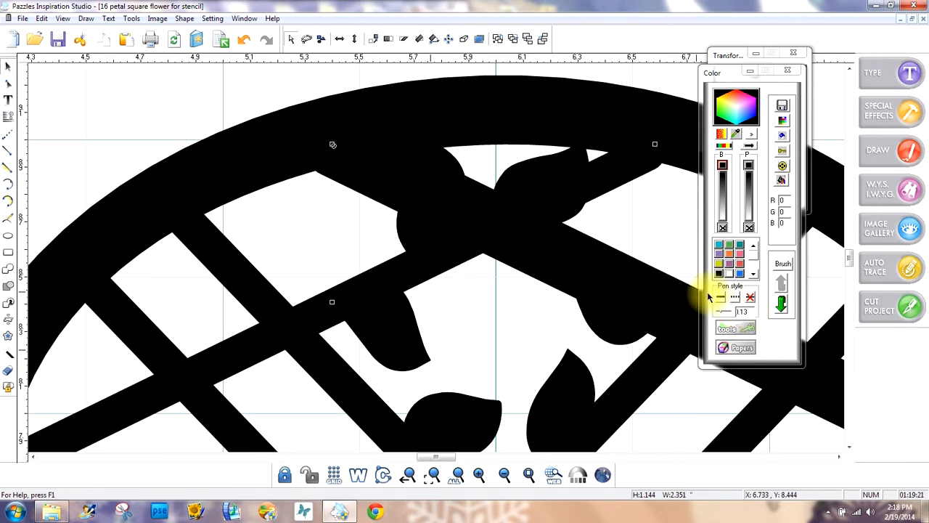
pyautogui.click(743, 311)
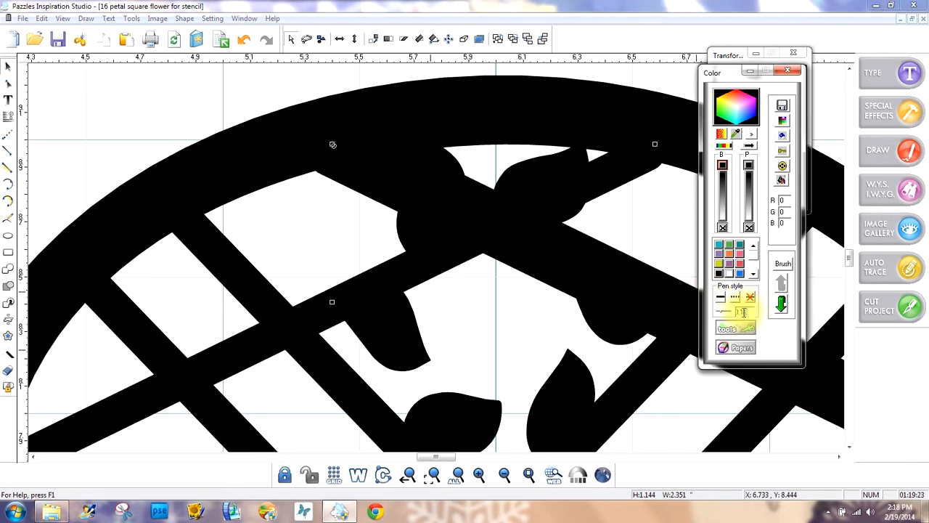
pyautogui.write('13')
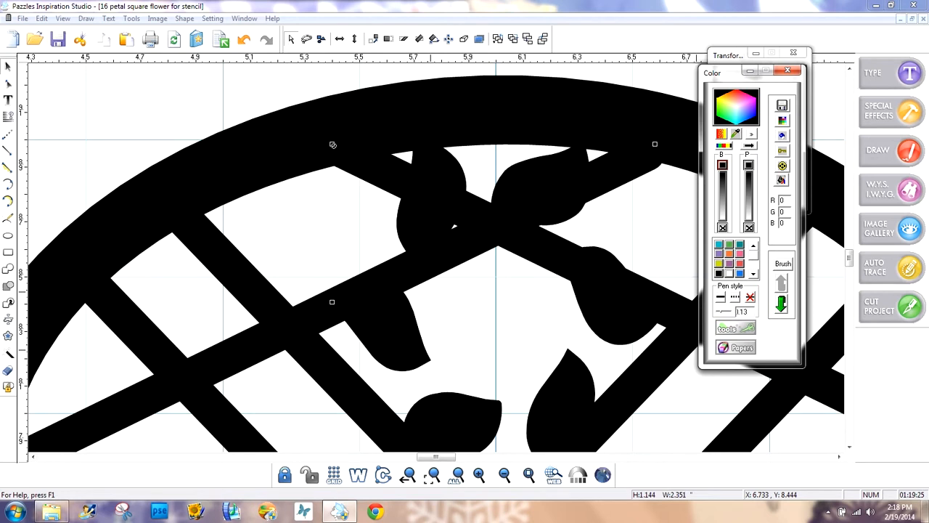
pyautogui.click(528, 475)
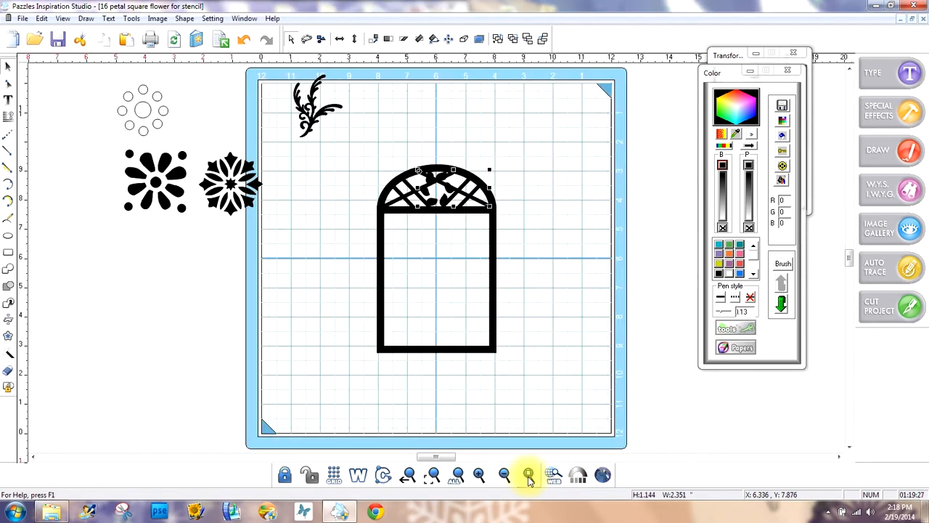
pyautogui.click(532, 378)
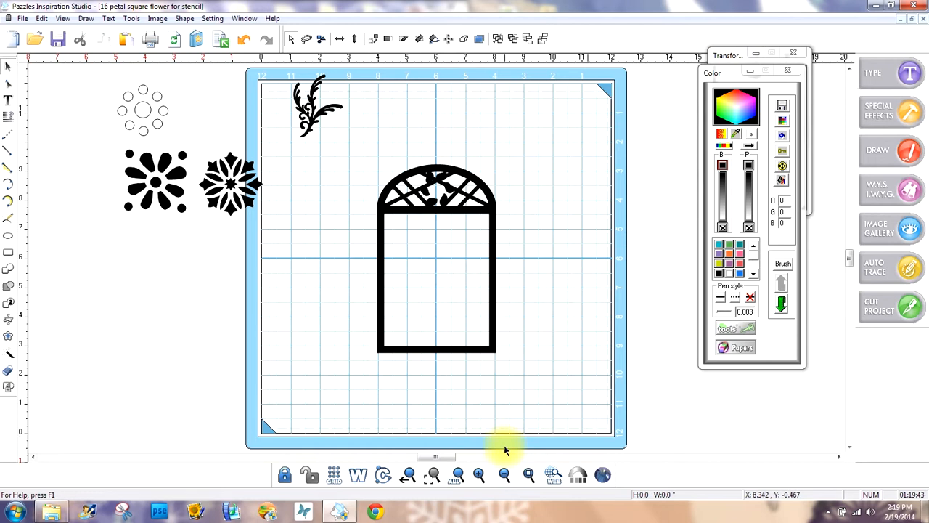
# Undo the diagonal extensions and the horizontal bar's deletion, moves and thickening, back to the thin line across the upper leaves.
pyautogui.click(479, 474)
pyautogui.click(475, 214)
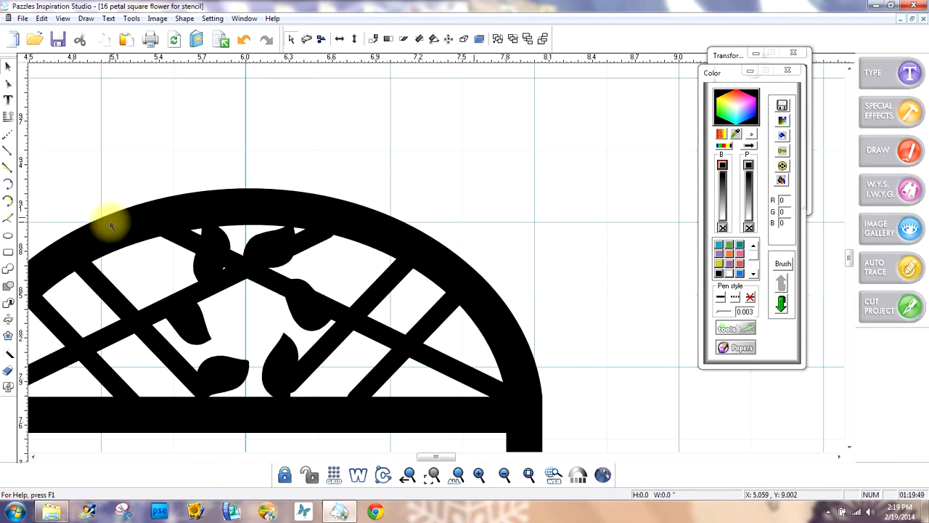
pyautogui.click(245, 37)
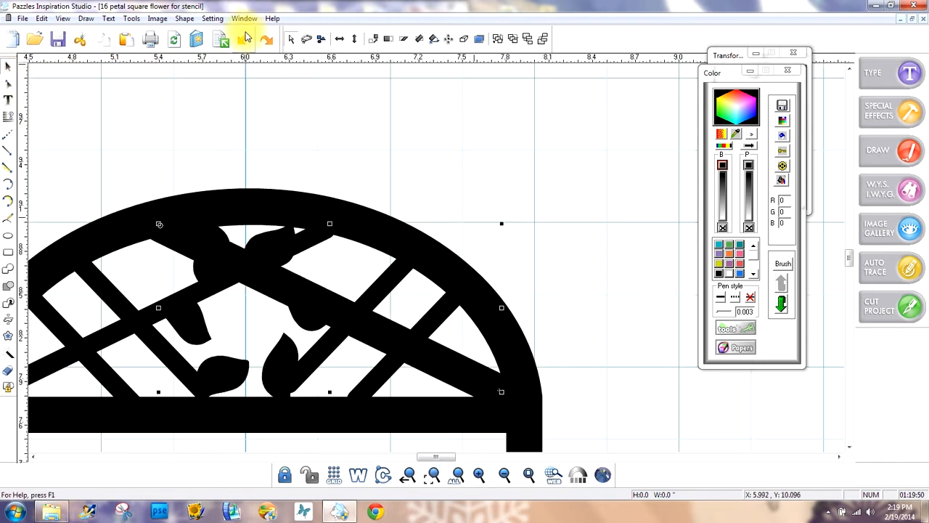
pyautogui.click(245, 37)
pyautogui.click(246, 38)
pyautogui.click(245, 38)
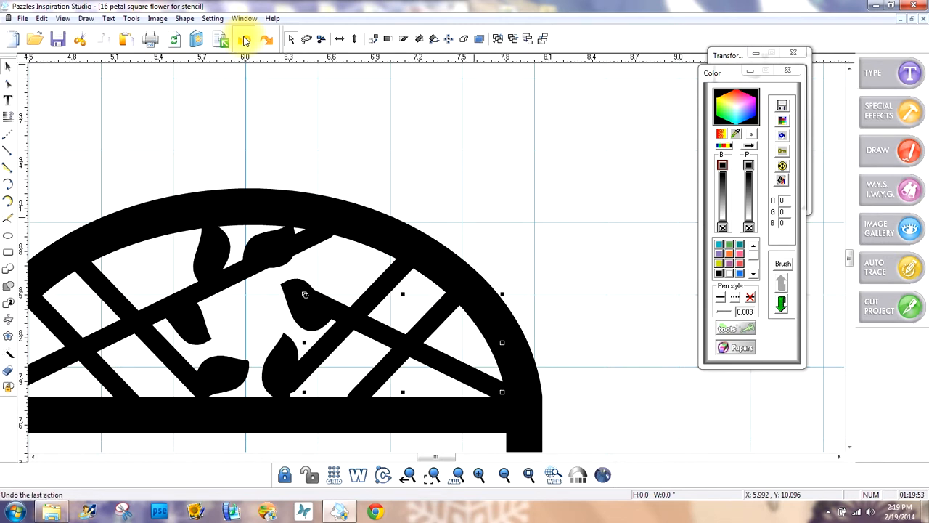
pyautogui.click(245, 40)
pyautogui.click(246, 40)
pyautogui.click(245, 40)
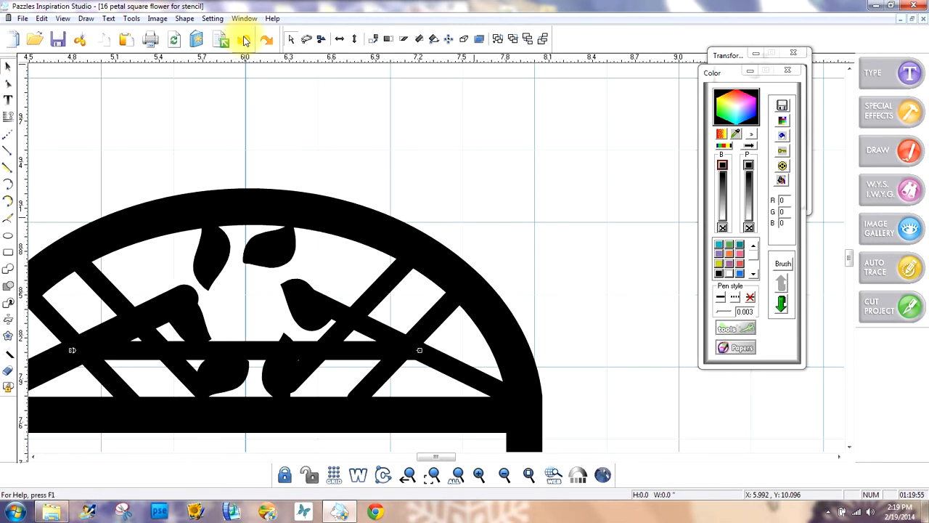
pyautogui.click(245, 40)
pyautogui.click(245, 40)
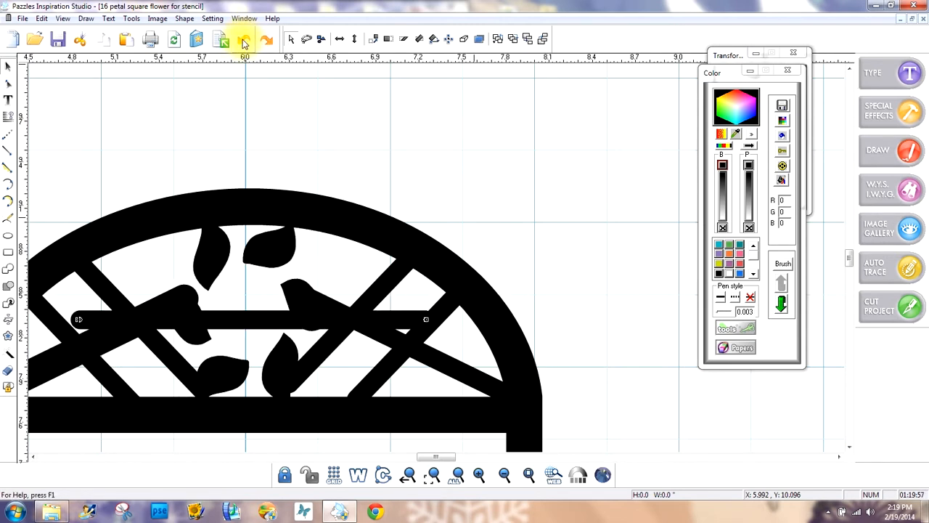
pyautogui.click(246, 40)
pyautogui.click(246, 40)
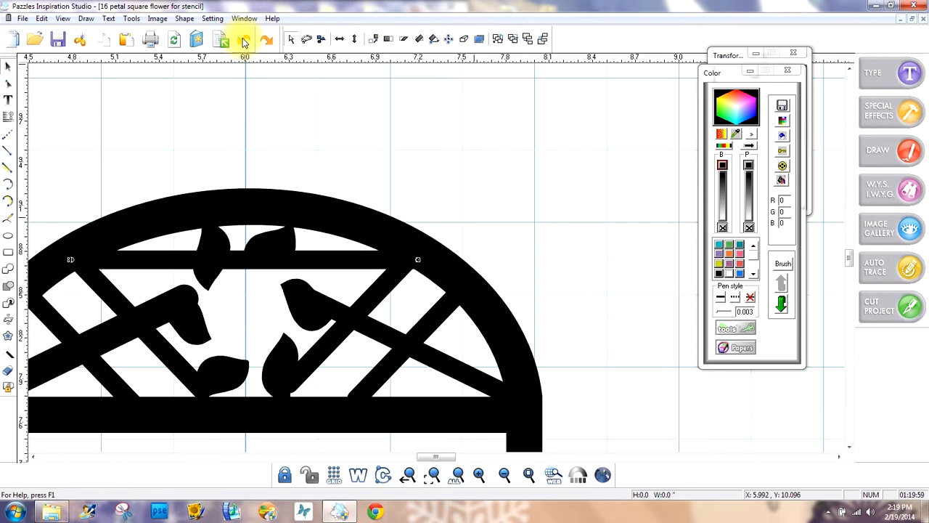
pyautogui.click(246, 40)
pyautogui.click(245, 40)
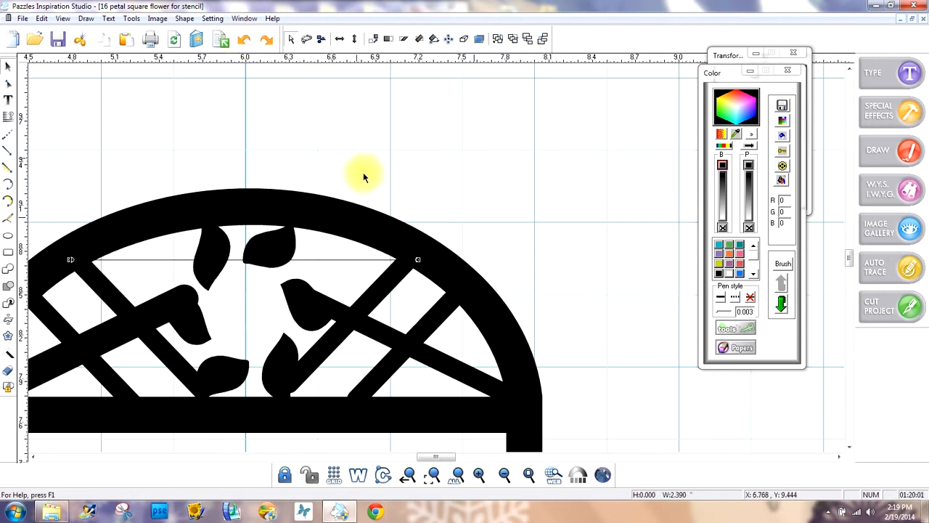
# Shorten the left diagonal bar to about 1.33 inches wide and 0.65 inches high, ending at the left leaf, with pen width 0.13.
pyautogui.click(504, 476)
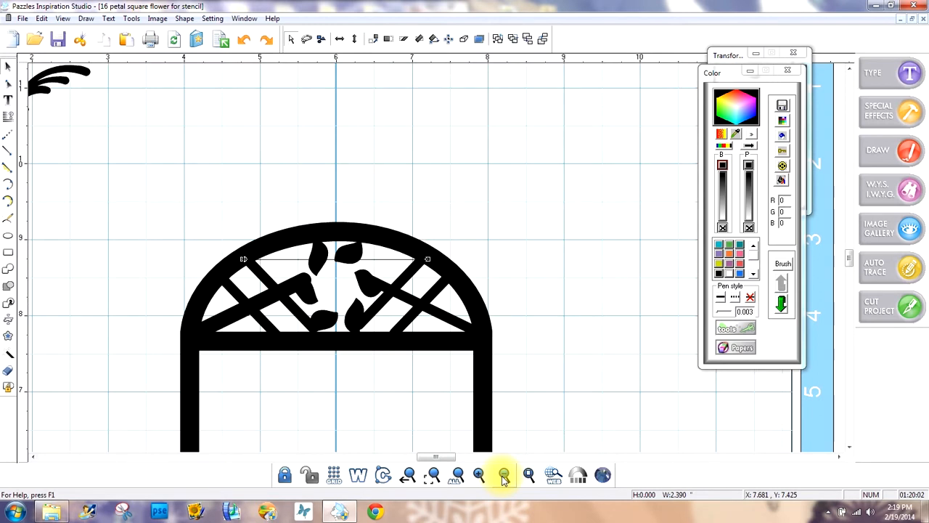
pyautogui.moveTo(851, 259); pyautogui.dragTo(851, 266)
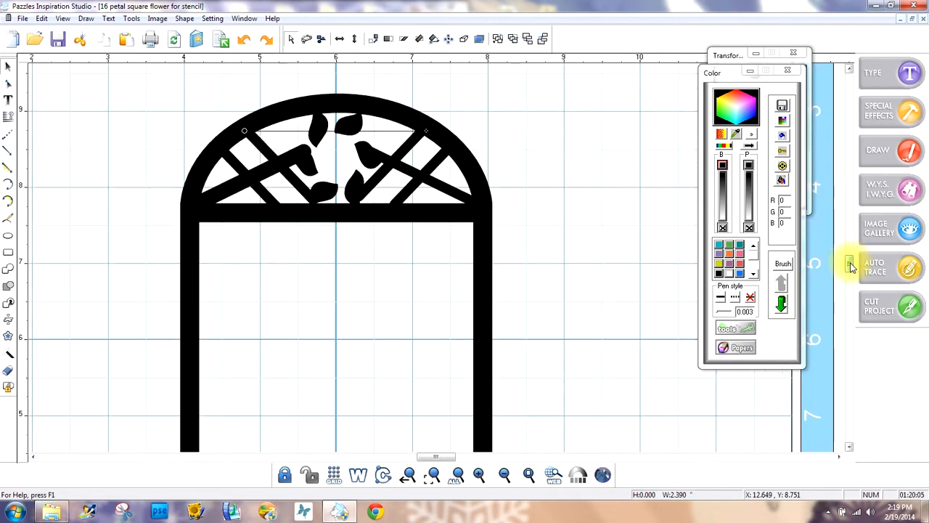
pyautogui.click(623, 208)
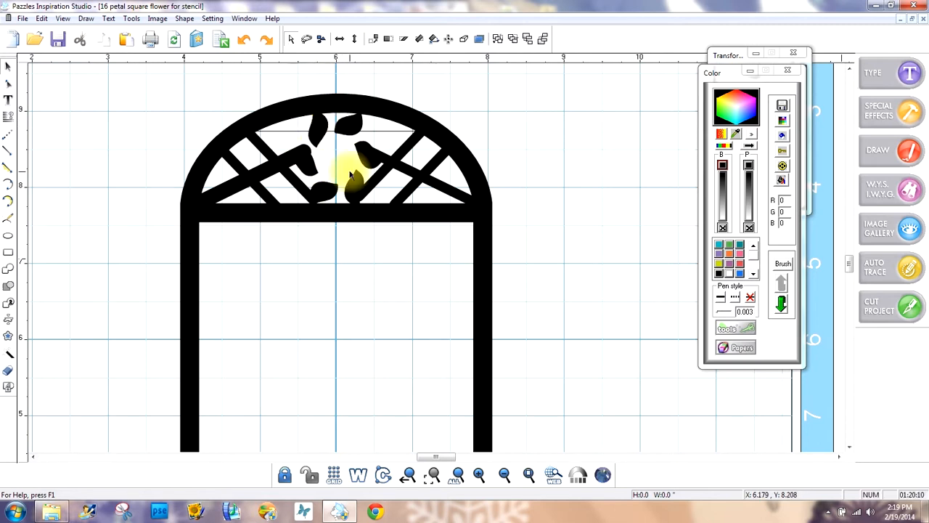
pyautogui.click(290, 156)
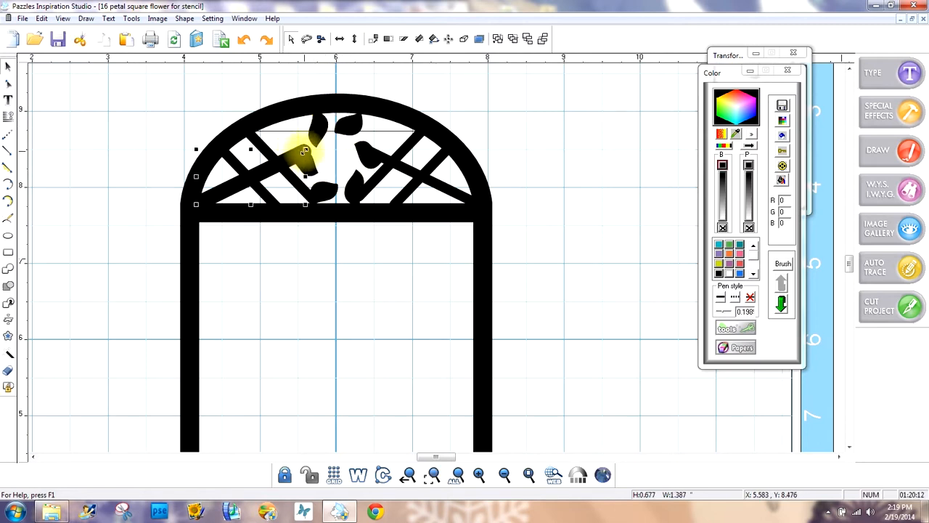
pyautogui.moveTo(305, 150); pyautogui.dragTo(300, 153)
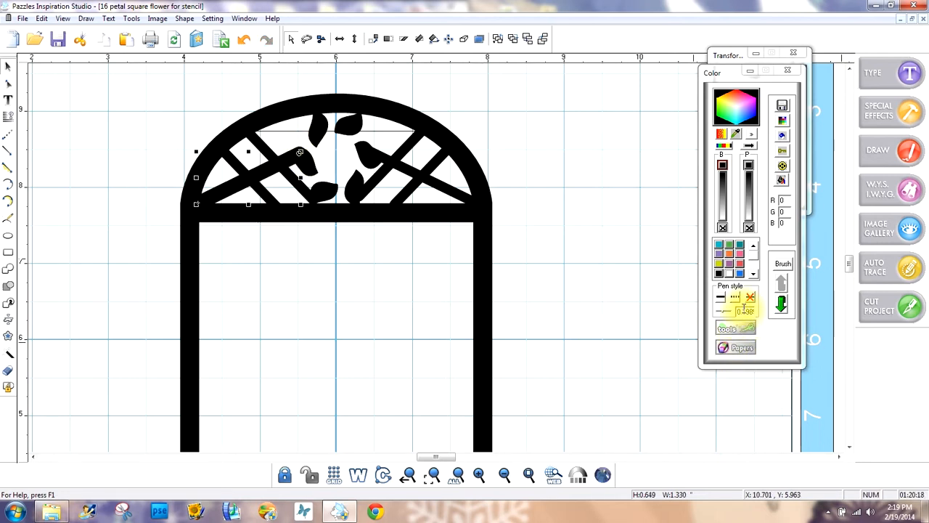
pyautogui.moveTo(747, 312); pyautogui.dragTo(753, 311)
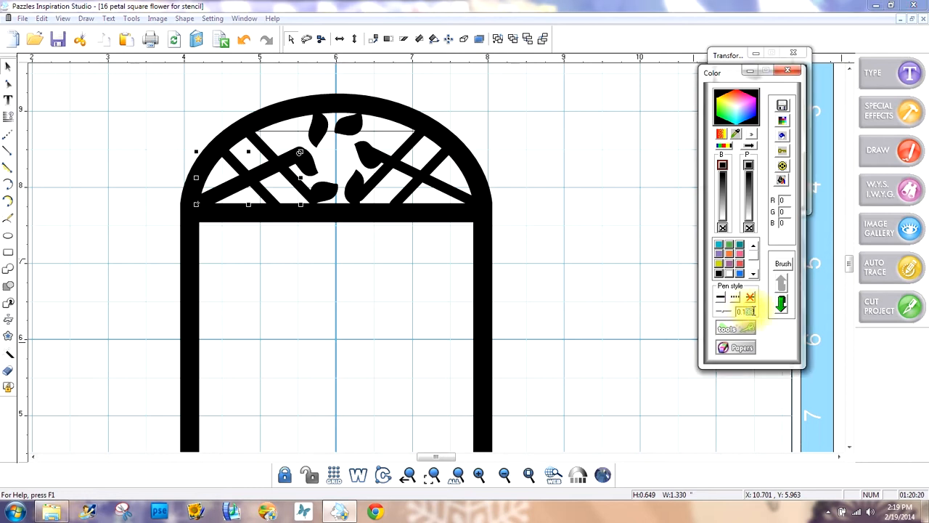
pyautogui.write('3')
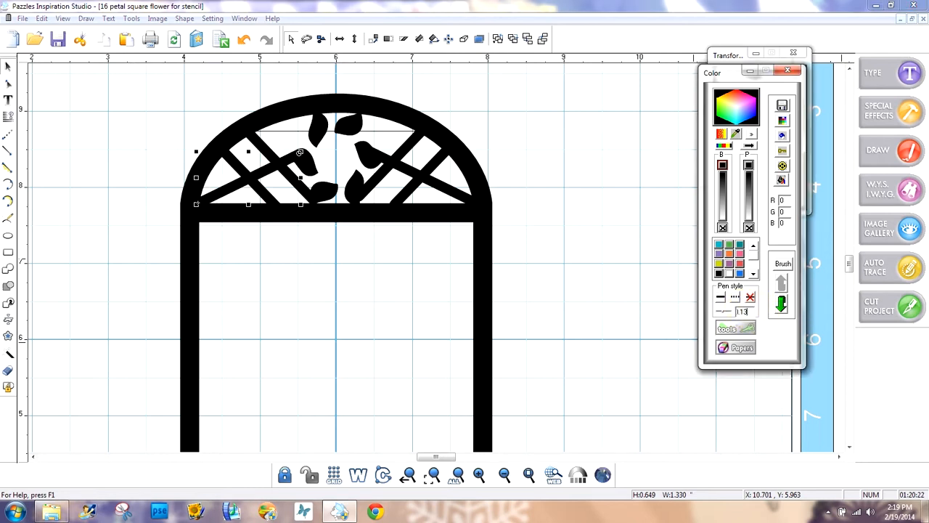
pyautogui.click(550, 203)
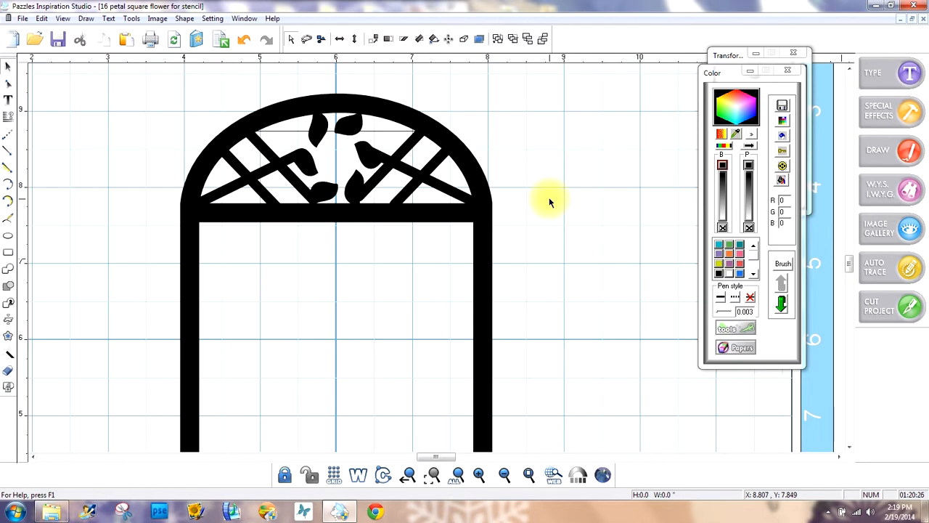
# Insert the black bird silhouette (7 - C) from the birds1.pic library and move it to the left of the arched frame.
pyautogui.click(894, 231)
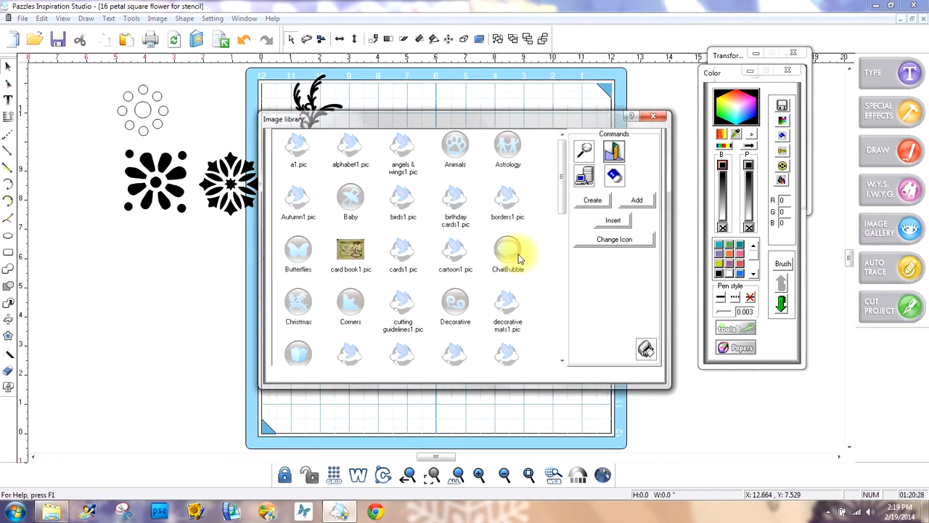
pyautogui.click(394, 203)
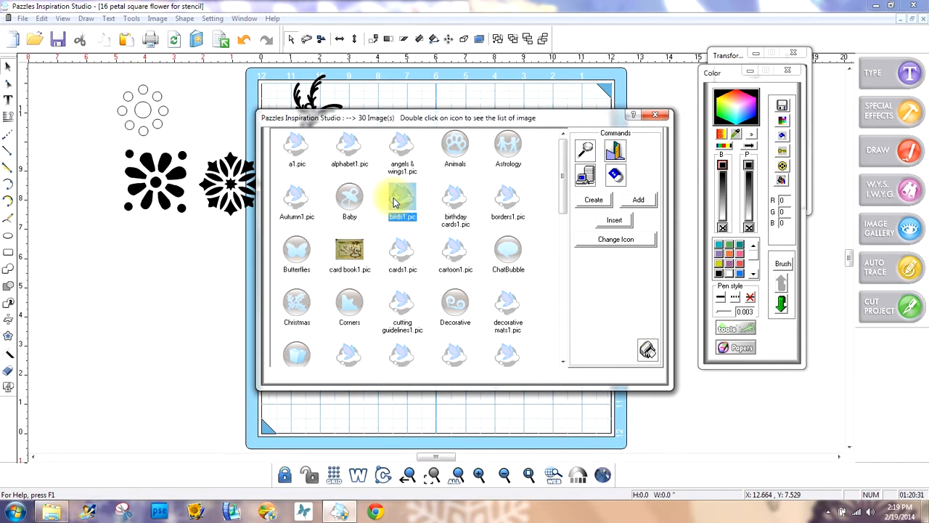
pyautogui.doubleClick(404, 209)
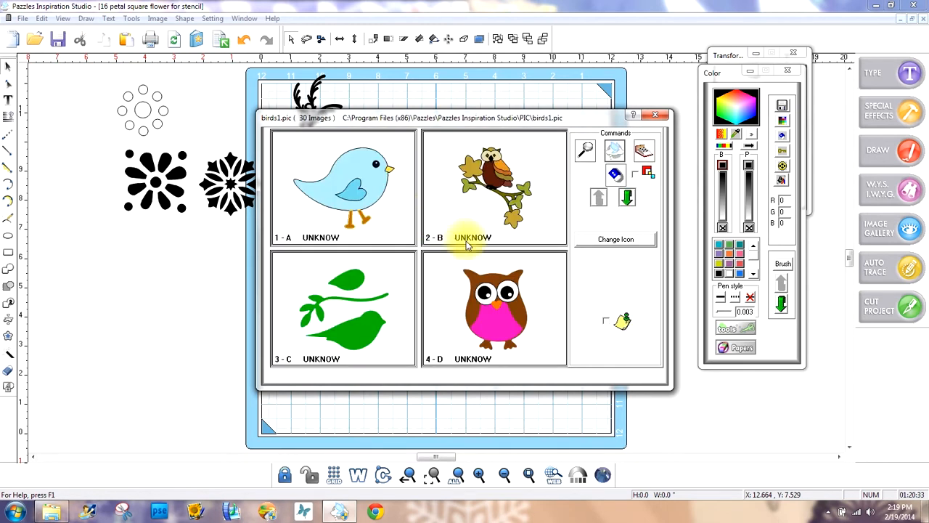
pyautogui.click(627, 200)
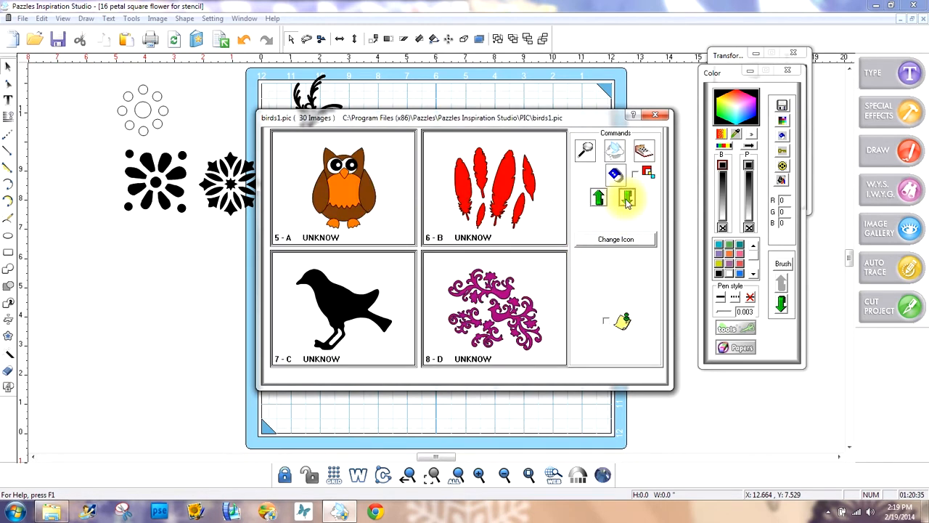
pyautogui.doubleClick(334, 292)
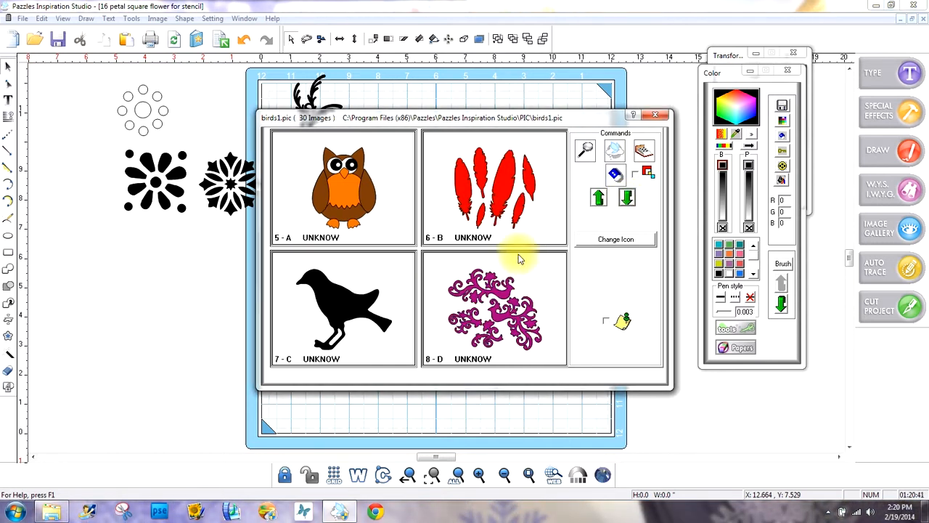
pyautogui.click(655, 115)
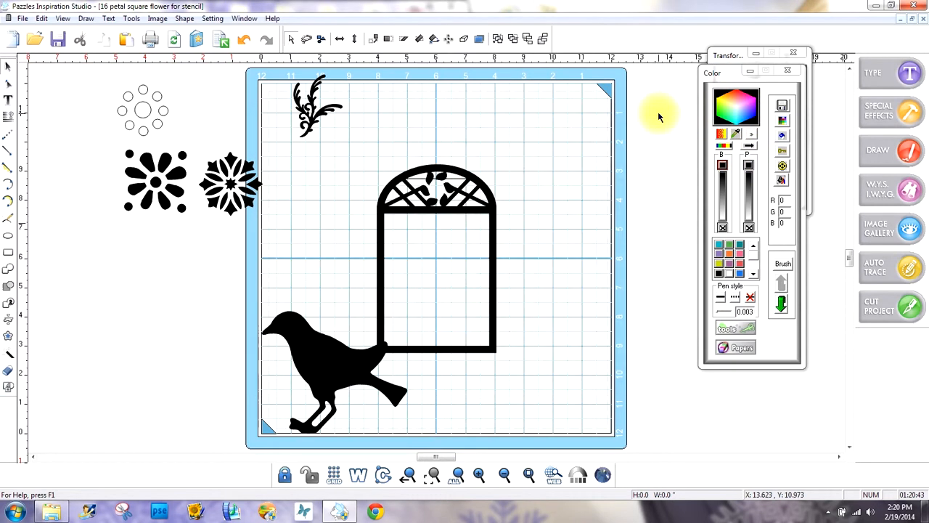
pyautogui.click(321, 354)
pyautogui.moveTo(278, 310); pyautogui.dragTo(213, 266)
pyautogui.click(228, 266)
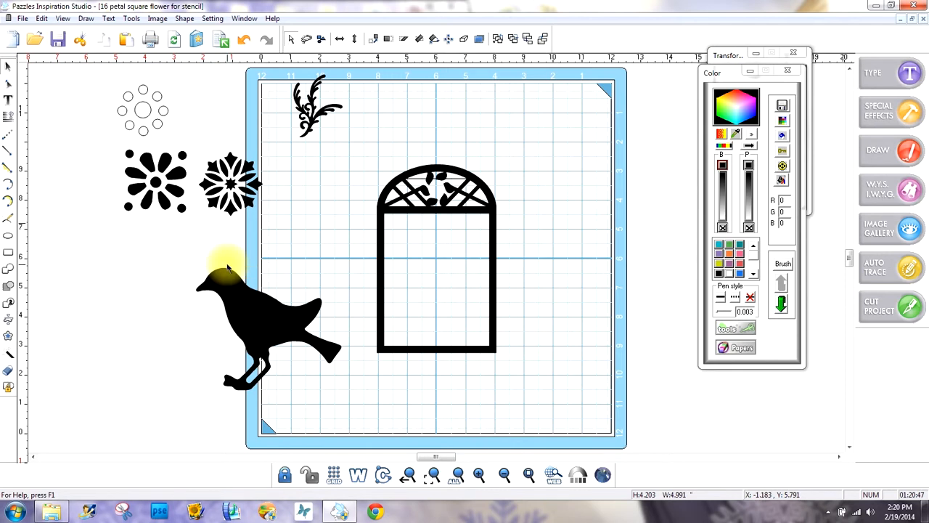
# Cut the bird's legs off along the underside of its body and delete the leftover piece.
pyautogui.click(6, 204)
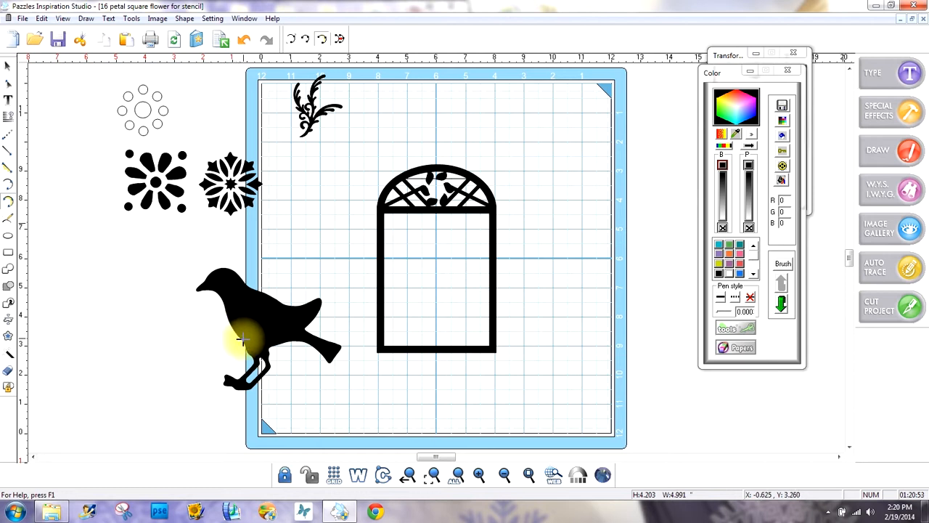
pyautogui.moveTo(242, 339); pyautogui.dragTo(266, 350)
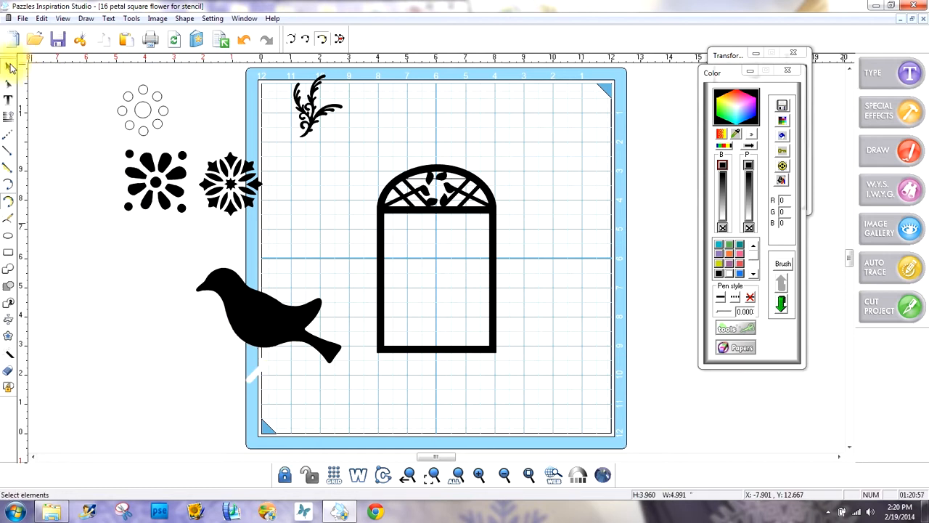
pyautogui.click(8, 66)
pyautogui.click(286, 426)
pyautogui.click(251, 375)
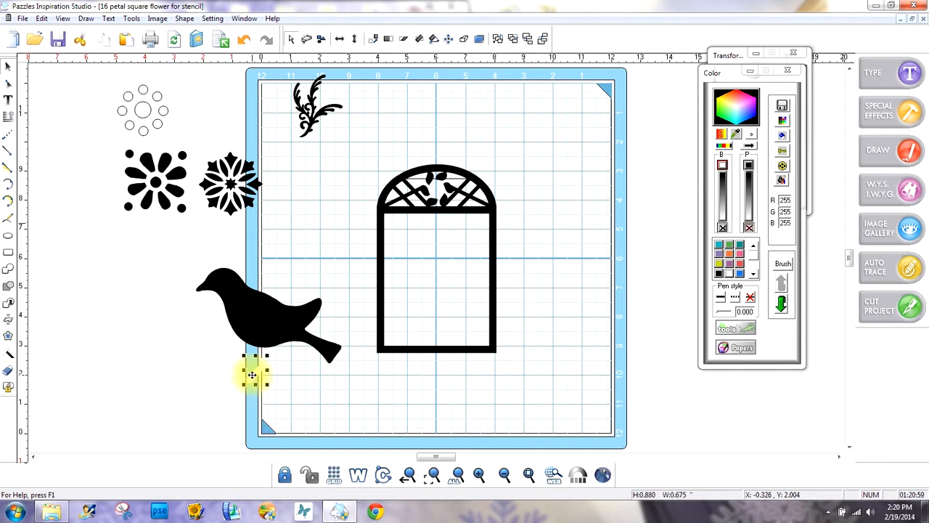
# Scale the legless bird down to about 0.97 inches wide and 0.64 inches high and place it inside the arch's leaf ring.
pyautogui.moveTo(388, 398); pyautogui.dragTo(155, 251)
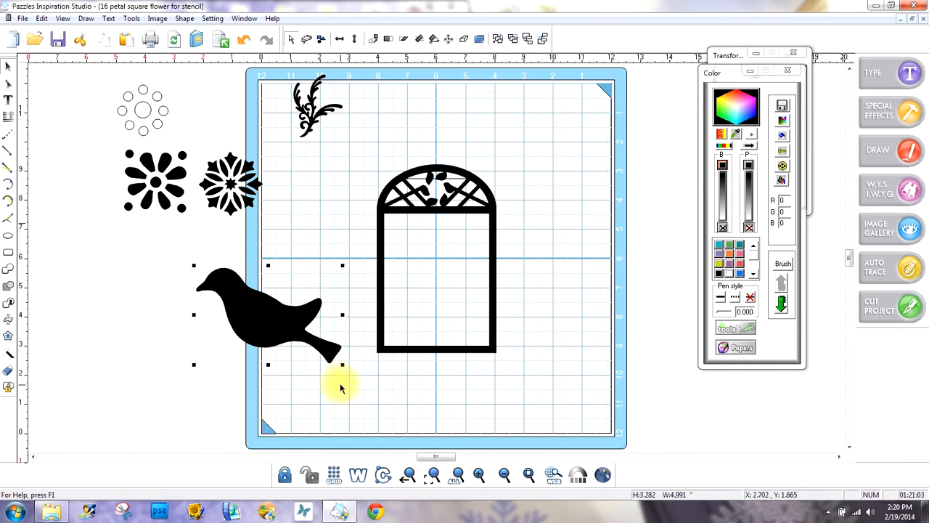
pyautogui.moveTo(342, 363); pyautogui.dragTo(213, 280)
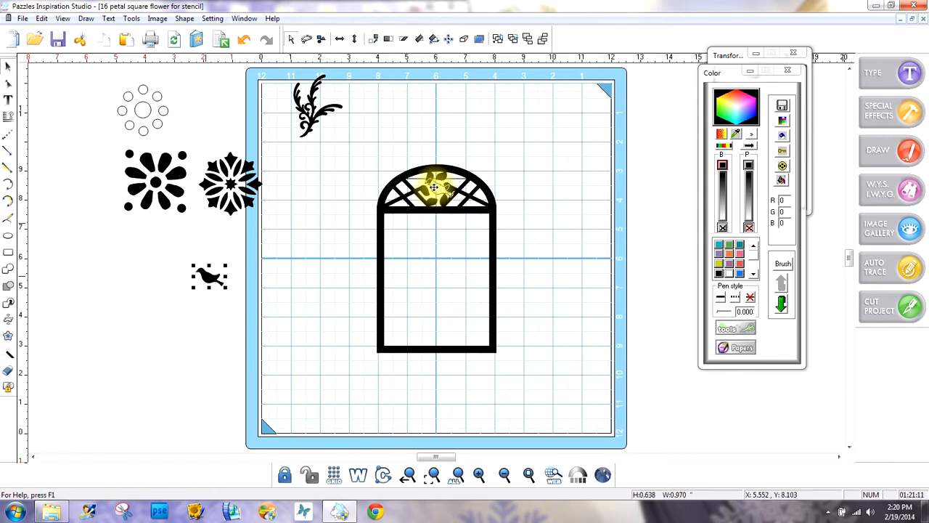
pyautogui.moveTo(428, 188); pyautogui.dragTo(428, 186)
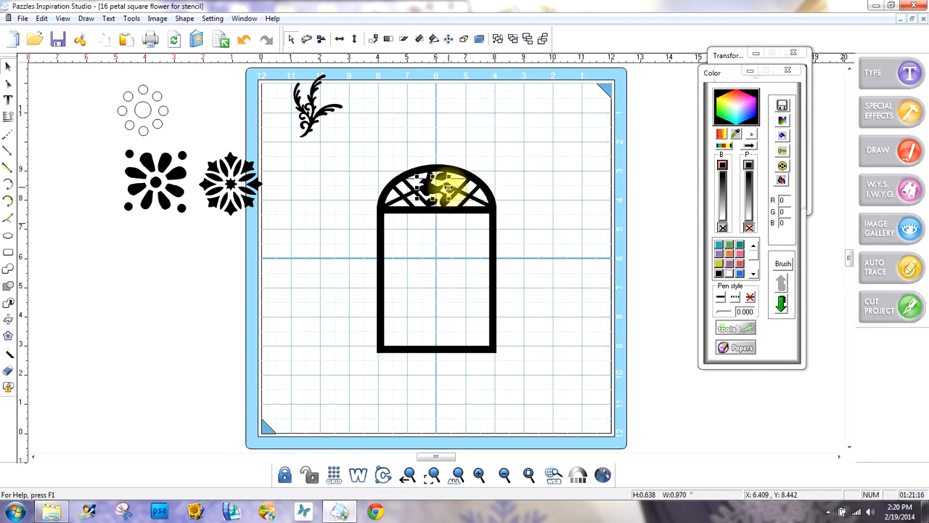
# Nudge the bird upward and enlarge it to about 1.03 by 0.67 inches so it touches the surrounding leaves.
pyautogui.click(434, 475)
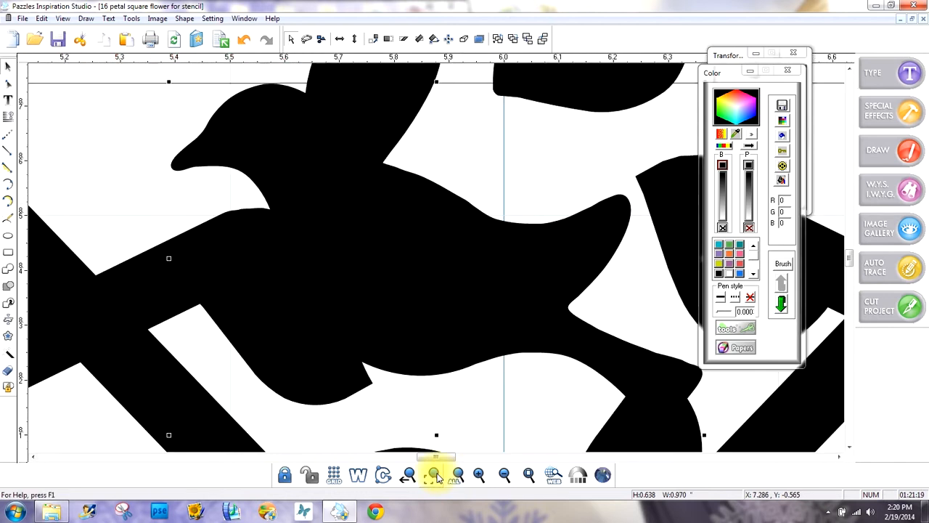
pyautogui.click(511, 478)
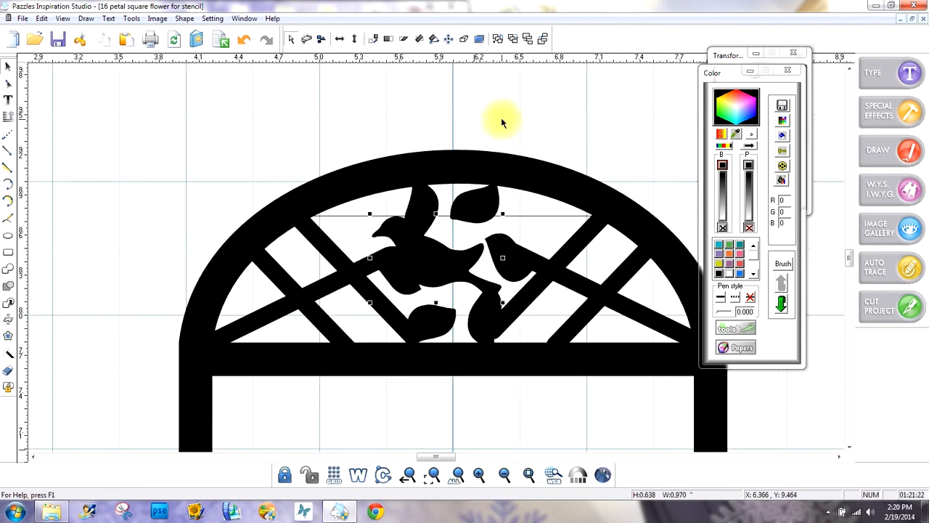
pyautogui.moveTo(432, 260); pyautogui.dragTo(431, 255)
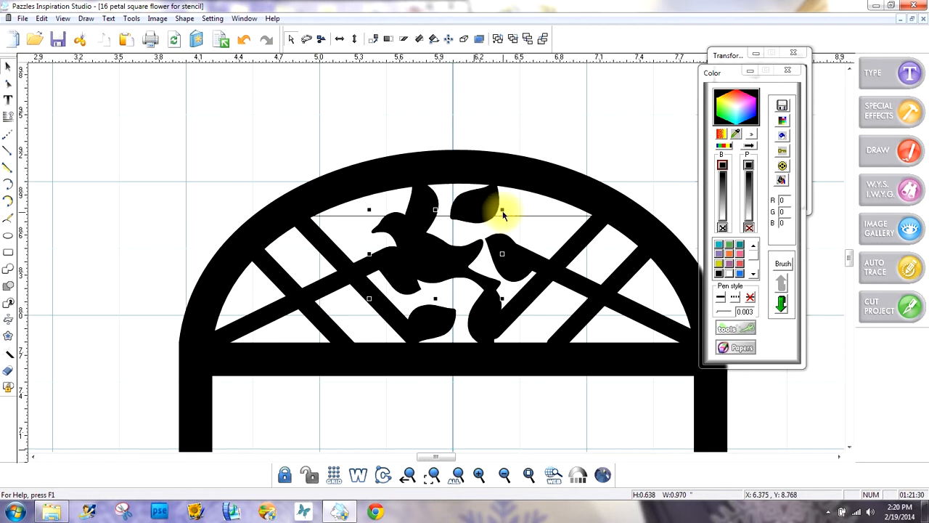
pyautogui.moveTo(500, 210); pyautogui.dragTo(509, 206)
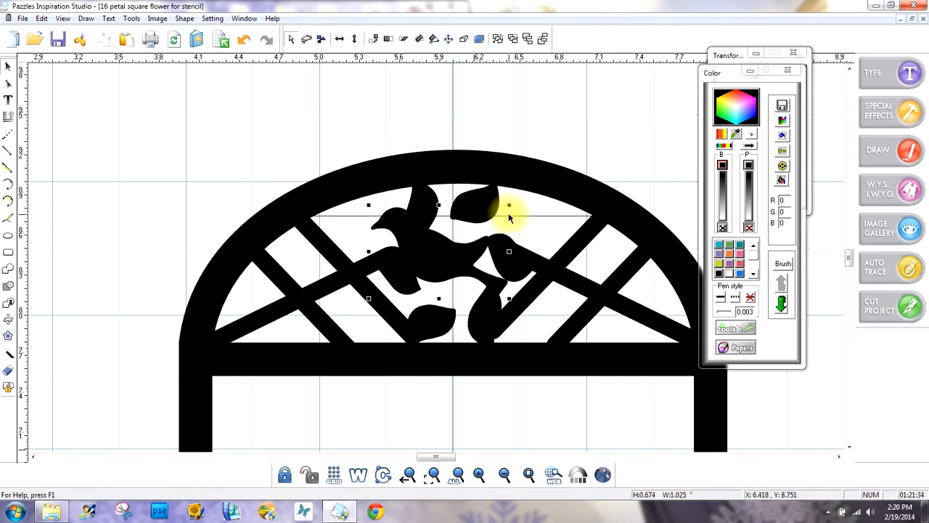
# Place a copy of the arch's bird in the frame opening, just below the crossbar's right end.
pyautogui.click(531, 473)
pyautogui.click(484, 397)
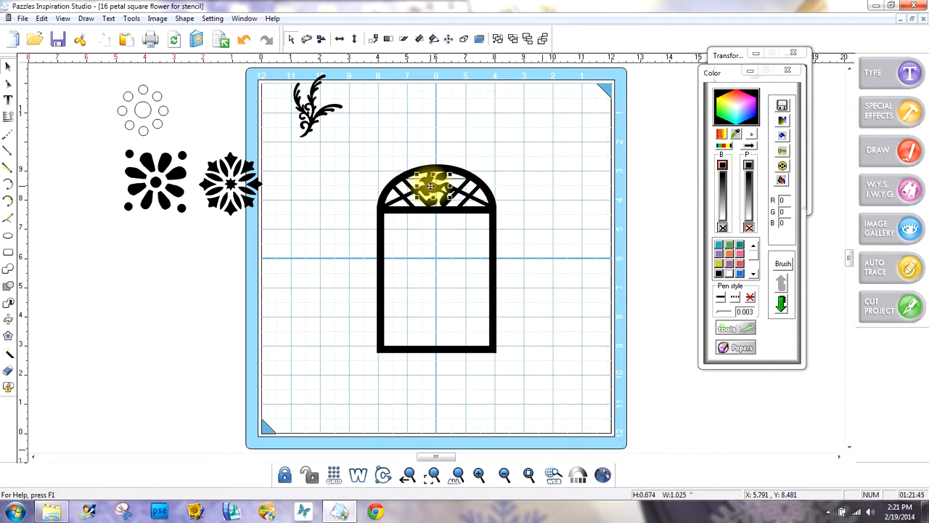
pyautogui.moveTo(430, 186); pyautogui.dragTo(472, 230)
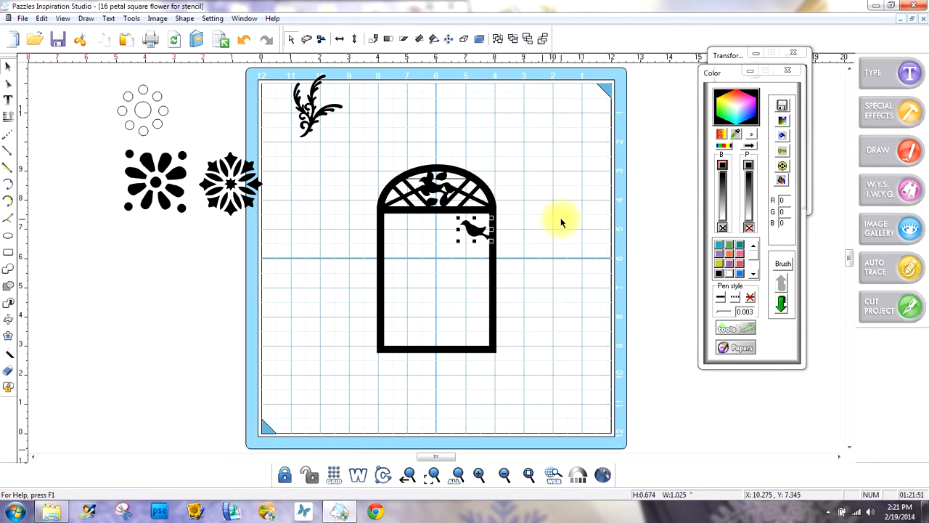
# Make a mirrored duplicate of the copied bird about its left side so the two birds face each other.
pyautogui.click(718, 55)
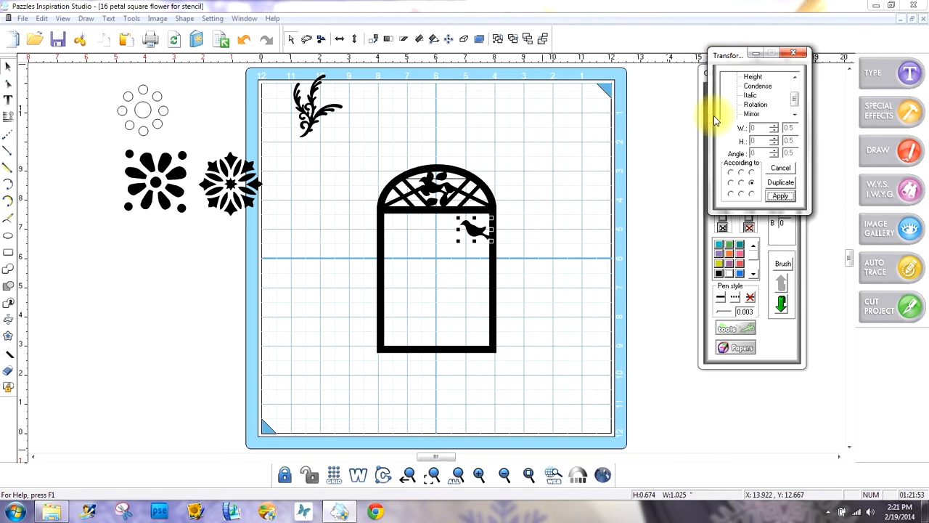
pyautogui.click(731, 183)
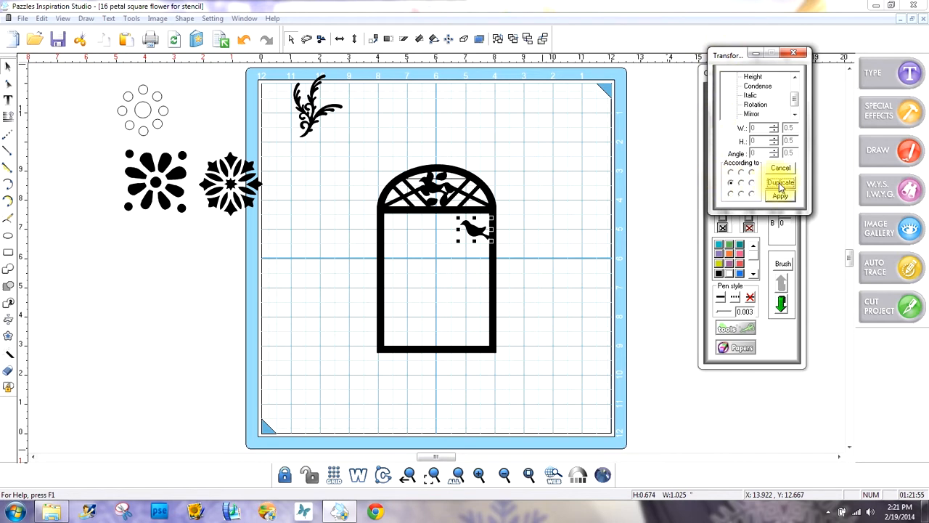
pyautogui.click(782, 183)
pyautogui.click(538, 298)
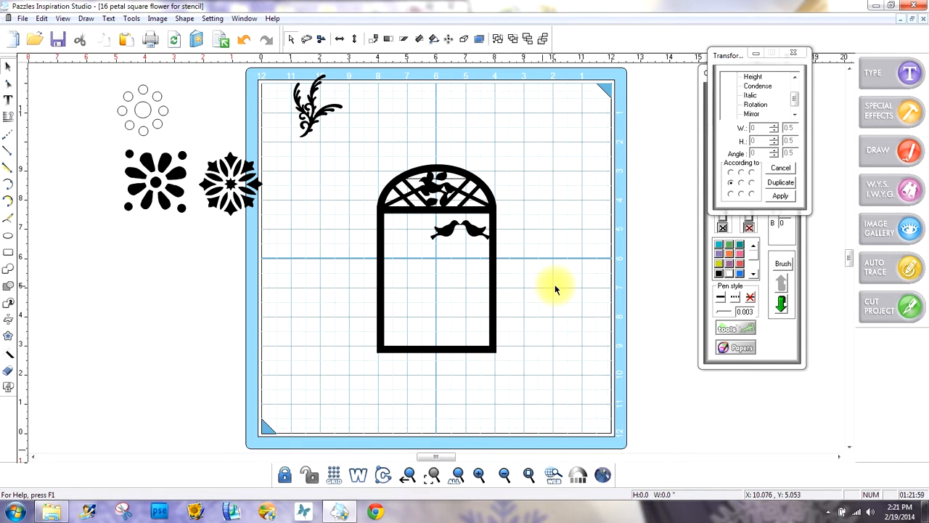
# Center the facing bird pair on the page and move it straight up to just below the crossbar.
pyautogui.moveTo(553, 287); pyautogui.dragTo(392, 206)
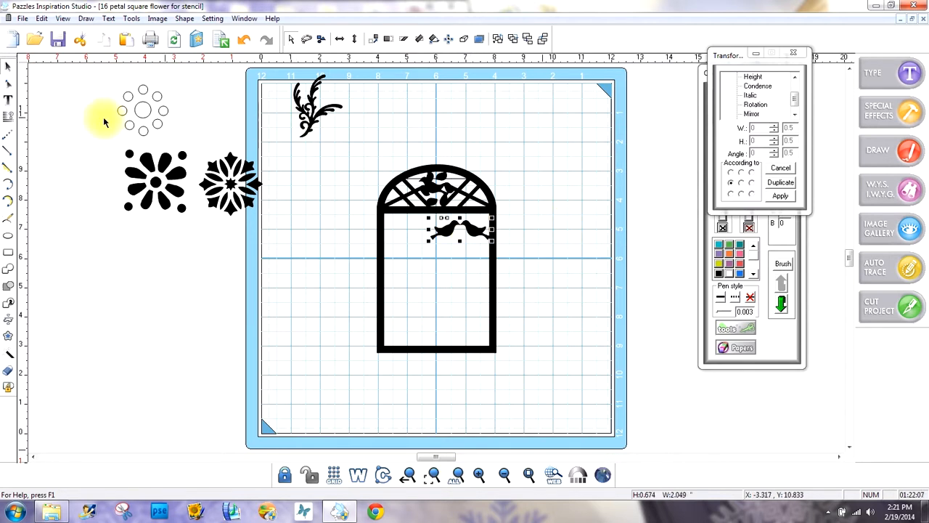
pyautogui.click(8, 117)
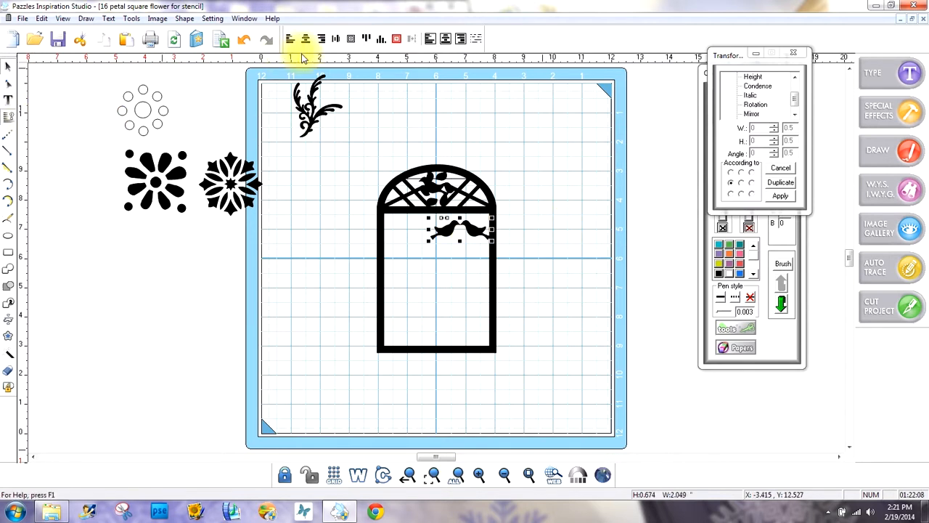
pyautogui.click(397, 39)
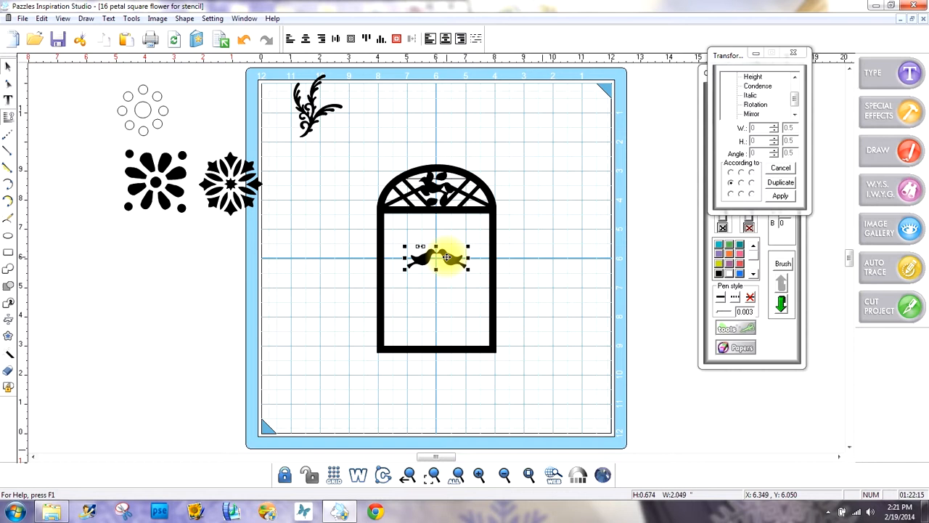
pyautogui.moveTo(448, 257); pyautogui.dragTo(448, 227)
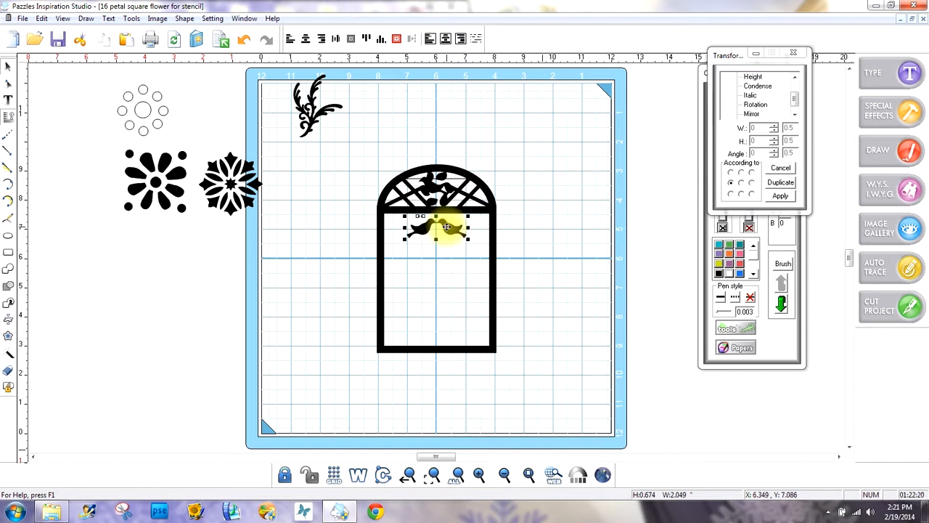
pyautogui.click(533, 274)
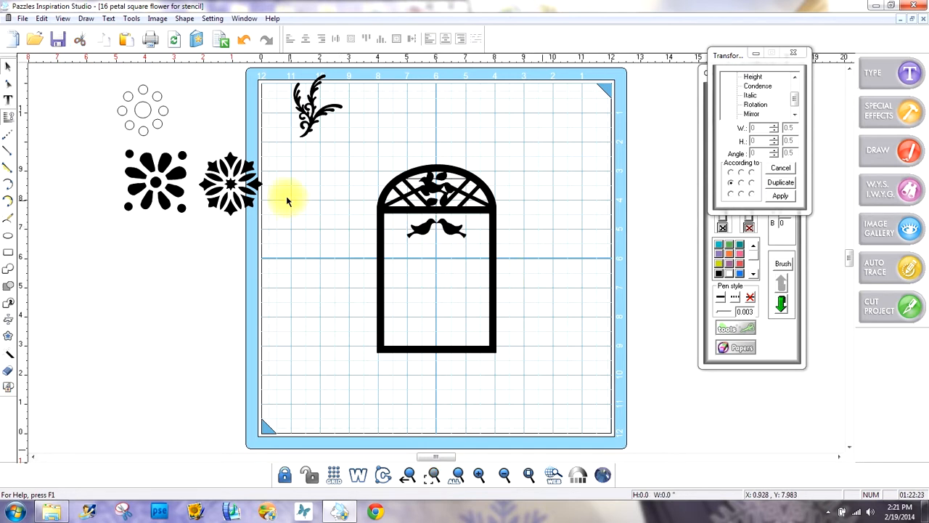
# Move the leafy flourish from the mat's upper left into the frame's lower left corner, overlapping its edges.
pyautogui.click(316, 121)
pyautogui.moveTo(310, 114); pyautogui.dragTo(306, 236)
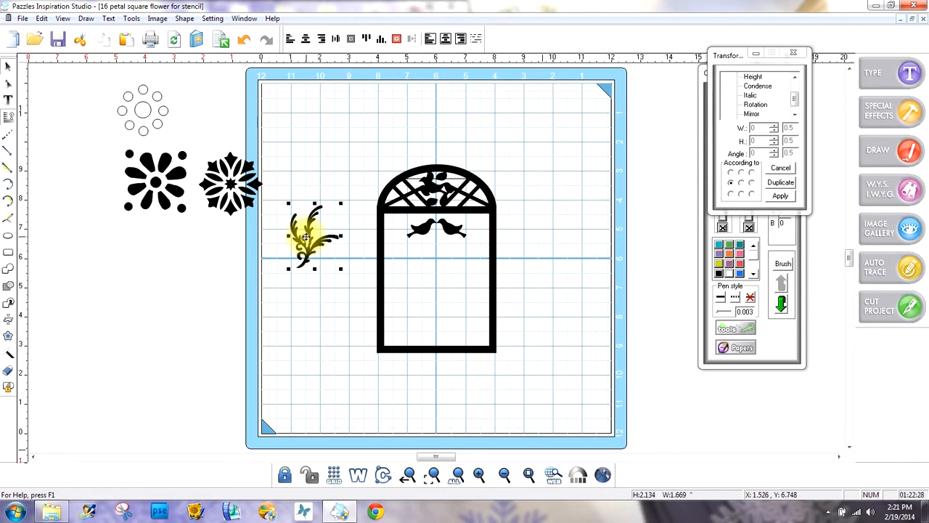
pyautogui.moveTo(307, 236); pyautogui.dragTo(402, 315)
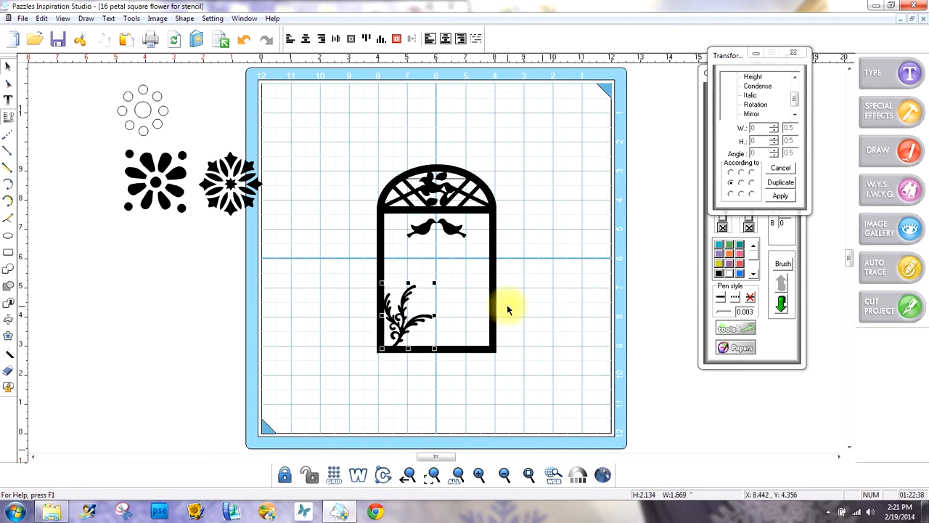
pyautogui.click(562, 309)
# Select only the corner flourish and make a mirrored duplicate about its right side.
pyautogui.click(407, 321)
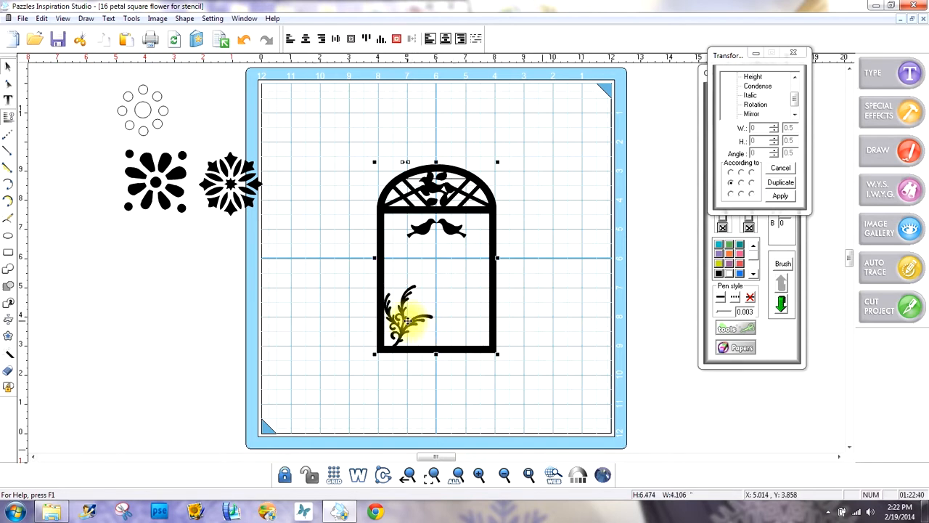
pyautogui.moveTo(333, 250); pyautogui.dragTo(441, 328)
pyautogui.moveTo(451, 380); pyautogui.dragTo(450, 376)
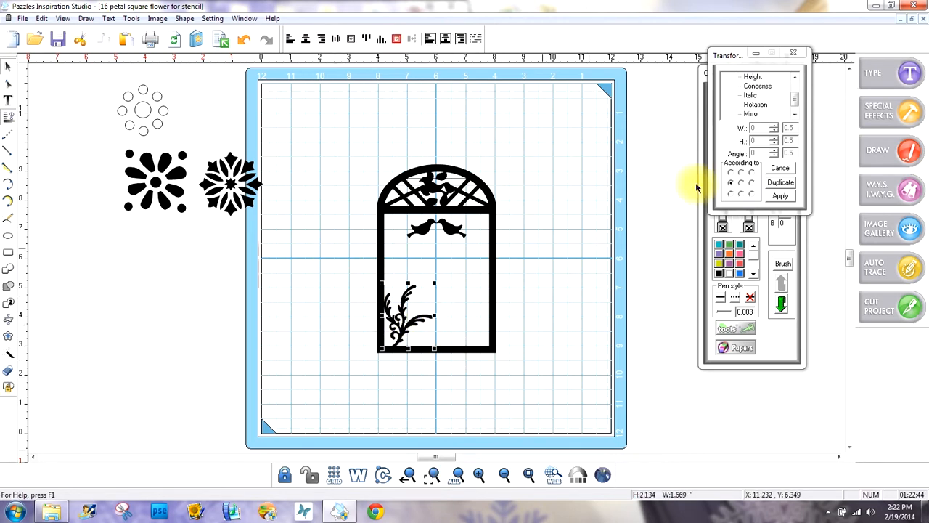
pyautogui.click(751, 183)
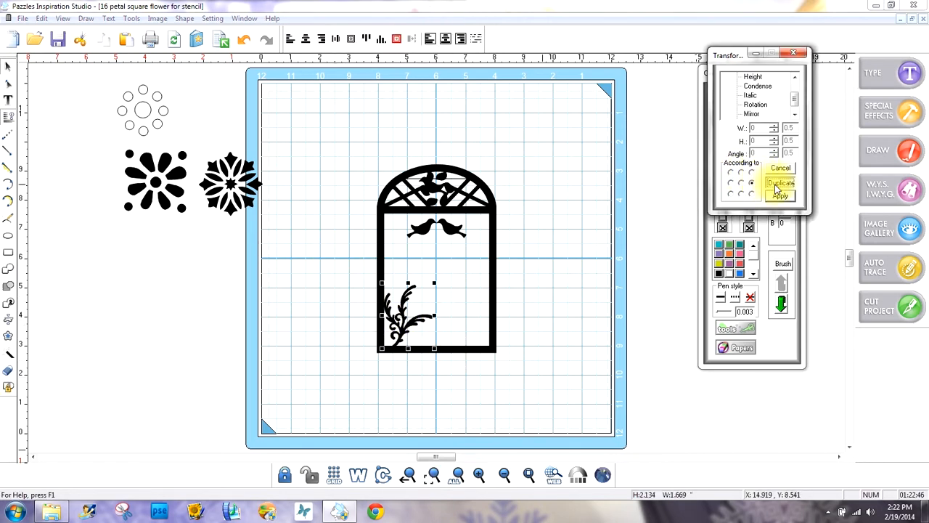
pyautogui.click(777, 198)
pyautogui.click(581, 307)
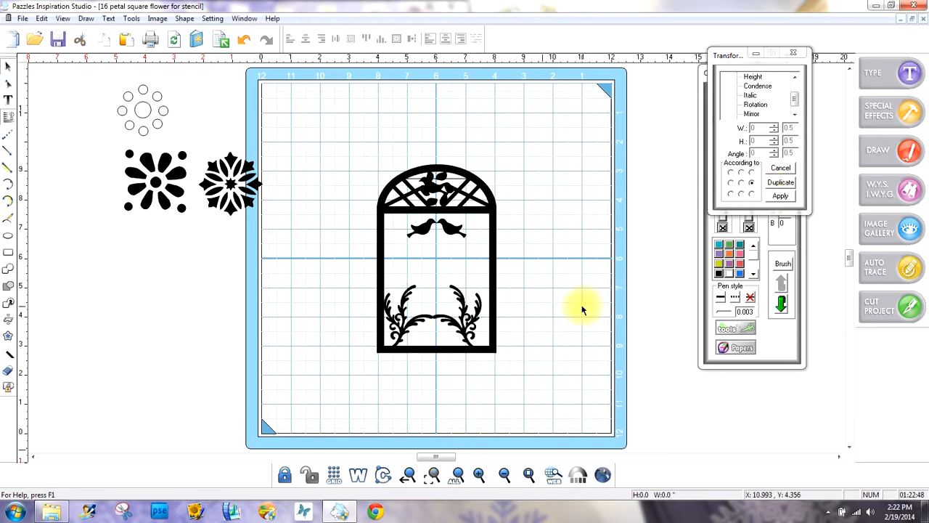
# Move the mirrored flourish into the frame's lower right corner so it overlaps the right side bar.
pyautogui.click(465, 321)
pyautogui.moveTo(540, 383); pyautogui.dragTo(428, 276)
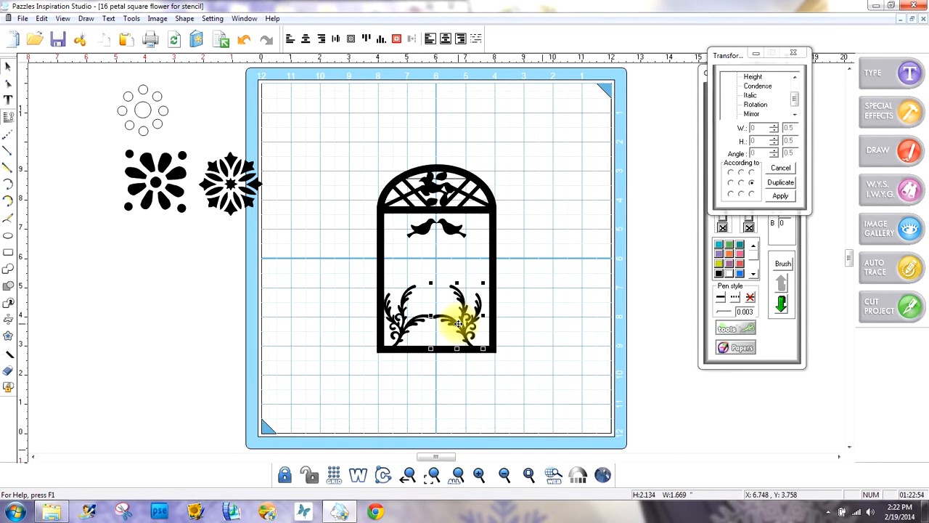
pyautogui.moveTo(459, 323); pyautogui.dragTo(471, 328)
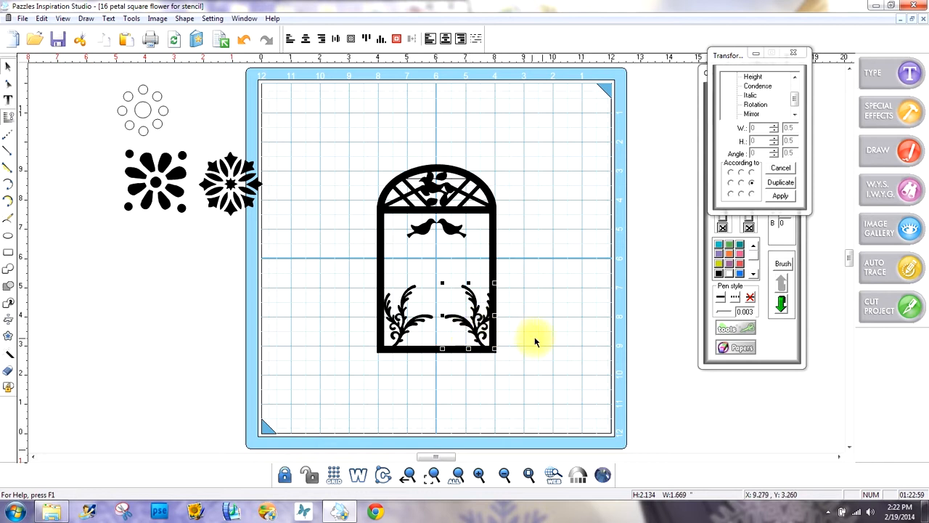
# Zoom in on both corner flourishes and clear the floating Transform and Color windows away from the right one.
pyautogui.moveTo(551, 378); pyautogui.dragTo(308, 258)
pyautogui.click(430, 479)
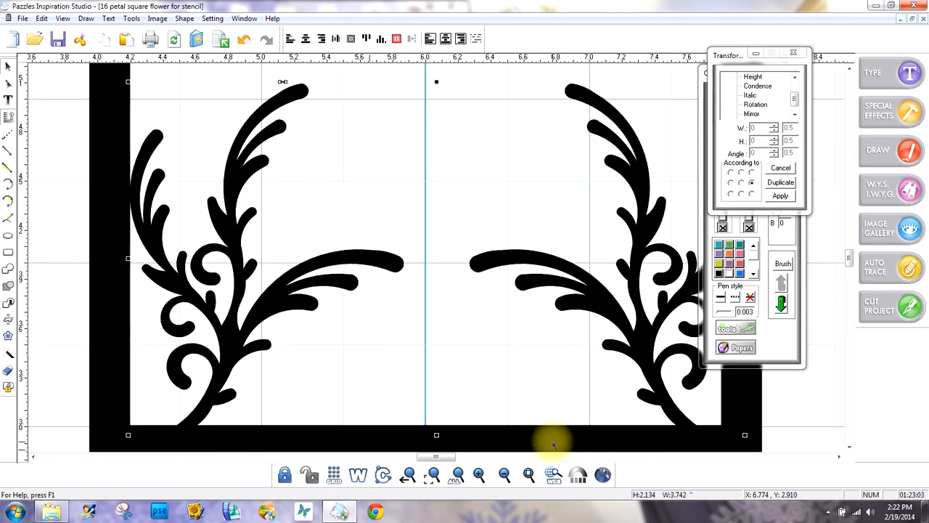
pyautogui.click(790, 57)
pyautogui.moveTo(729, 58); pyautogui.dragTo(798, 53)
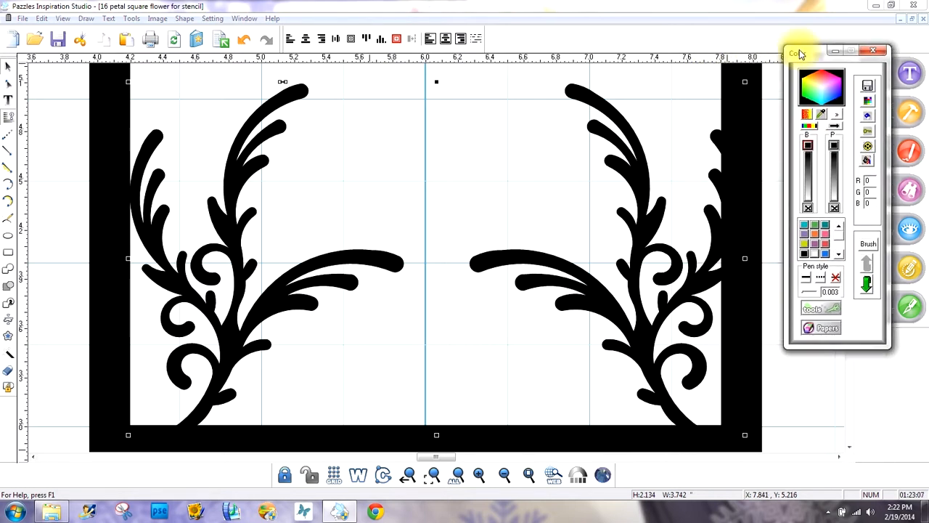
pyautogui.click(632, 384)
pyautogui.click(787, 404)
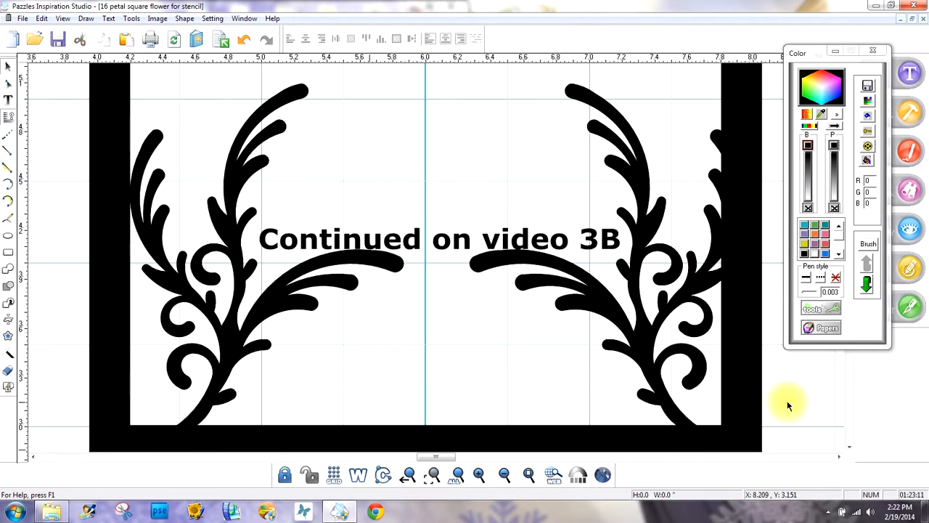
pyautogui.click(482, 261)
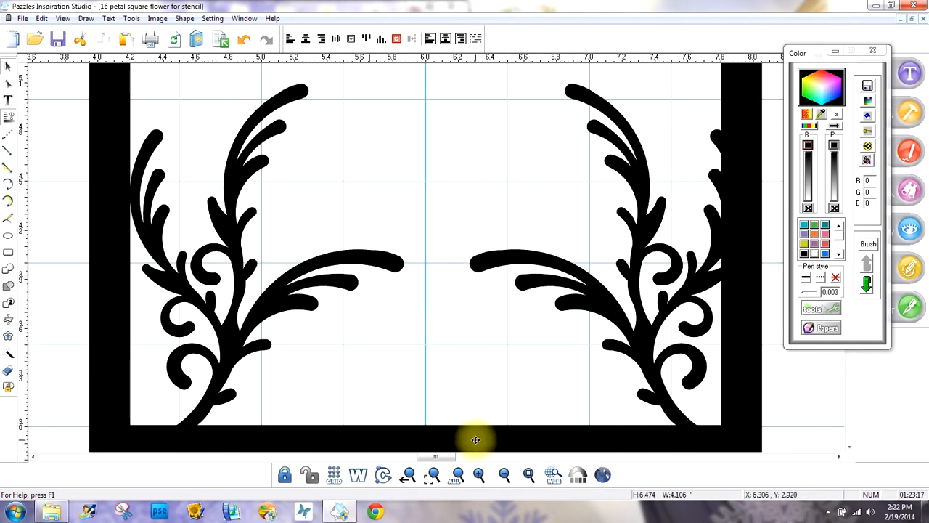
pyautogui.click(7, 68)
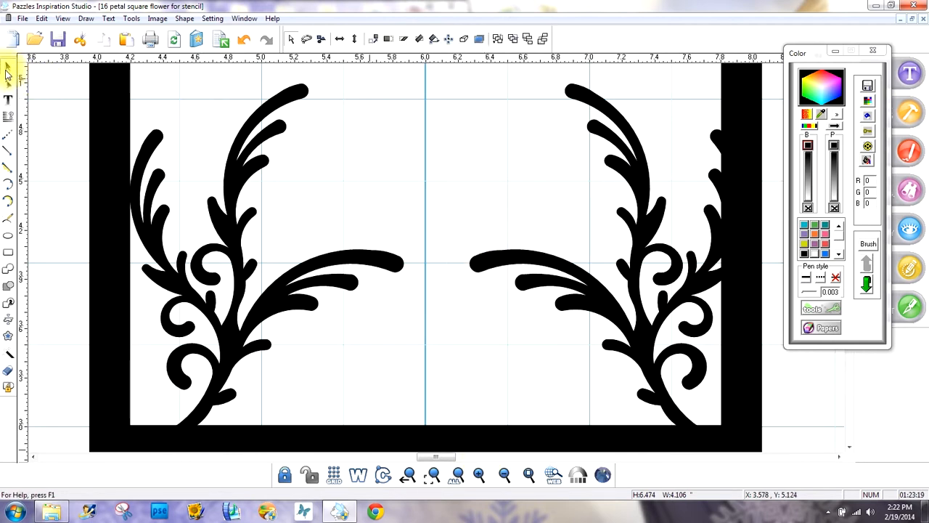
pyautogui.click(499, 40)
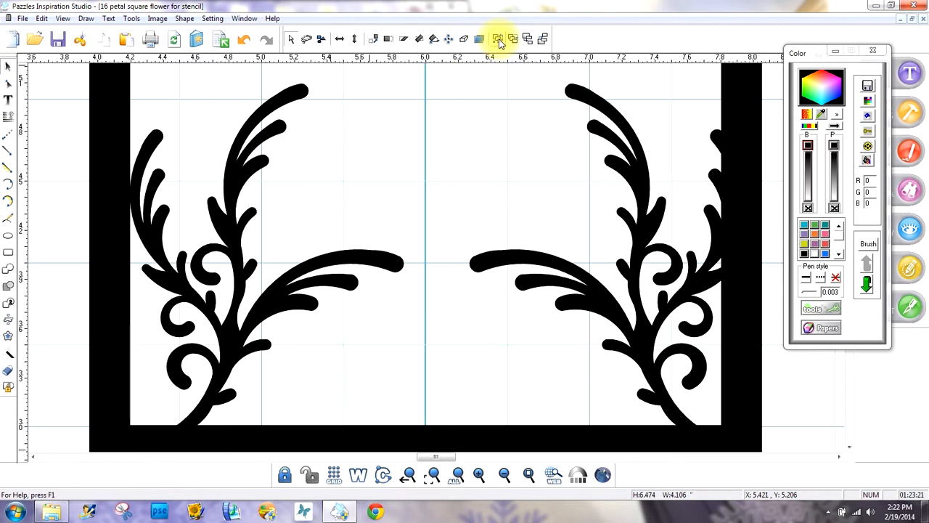
pyautogui.press('Left')
pyautogui.click(243, 40)
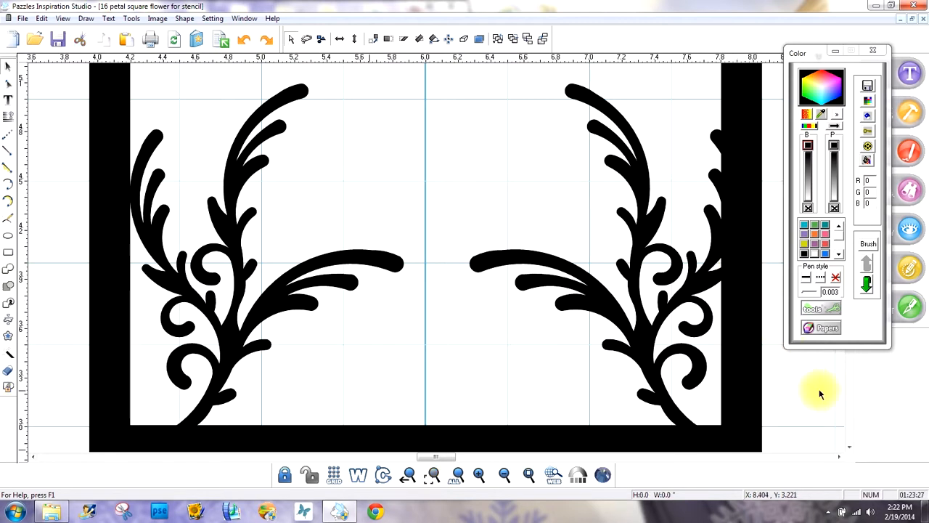
# Nudge the right flourish left until its outermost leaf just meets the inner edge of the right side bar.
pyautogui.click(607, 298)
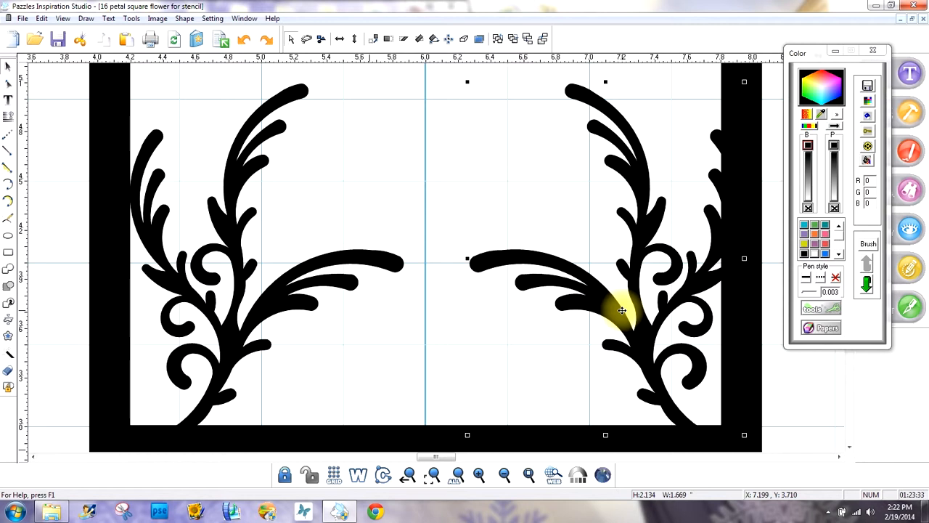
pyautogui.press('Left')
pyautogui.press('Left')
pyautogui.press('Left')
pyautogui.press('Left')
pyautogui.press('Left')
pyautogui.press('Left')
pyautogui.press('Left')
pyautogui.press('Left')
pyautogui.press('Left')
pyautogui.press('Left')
pyautogui.press('Left')
pyautogui.press('Left')
pyautogui.press('Left')
pyautogui.press('Left')
pyautogui.press('Left')
pyautogui.press('Left')
pyautogui.press('Left')
pyautogui.press('Left')
pyautogui.press('Left')
pyautogui.press('Left')
pyautogui.press('Left')
pyautogui.press('Left')
pyautogui.press('Left')
pyautogui.press('Left')
pyautogui.press('Left')
pyautogui.press('Left')
pyautogui.press('Left')
pyautogui.press('Left')
pyautogui.press('Left')
pyautogui.press('Left')
pyautogui.press('Left')
pyautogui.press('Left')
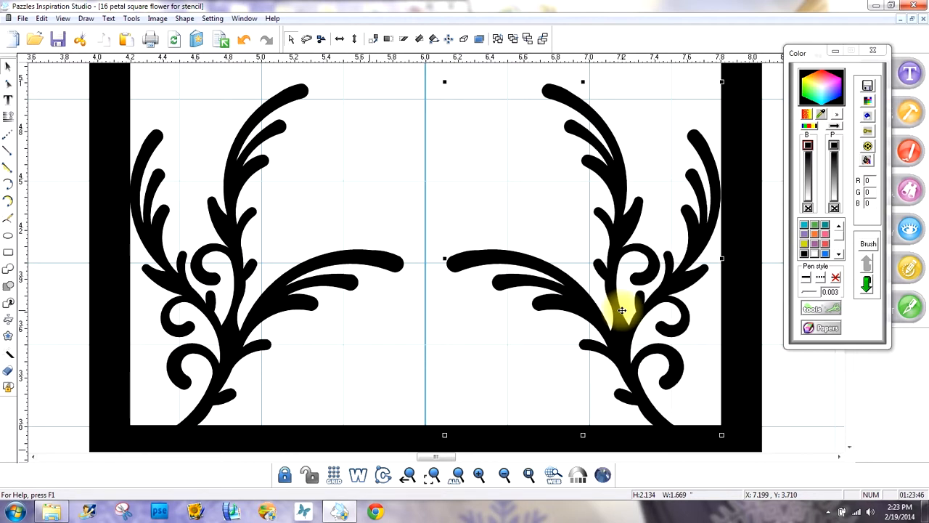
pyautogui.press('Right')
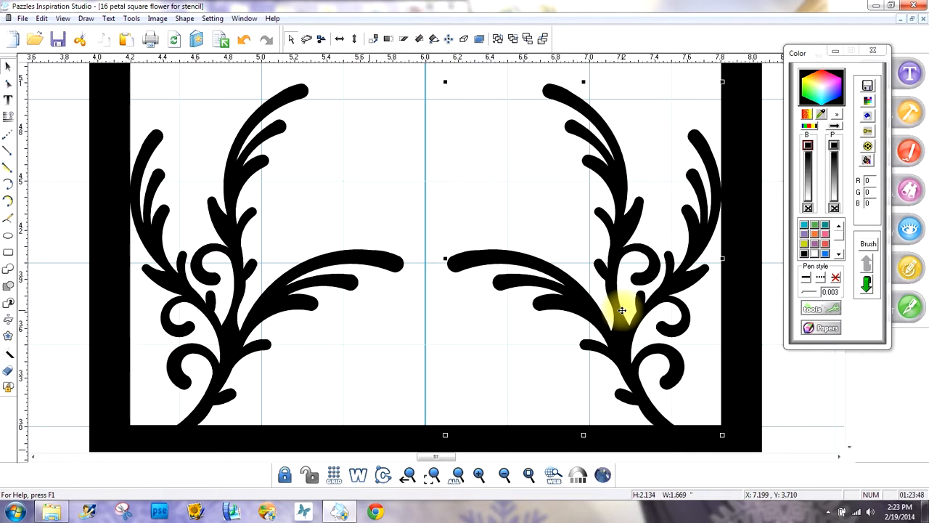
pyautogui.press('Right')
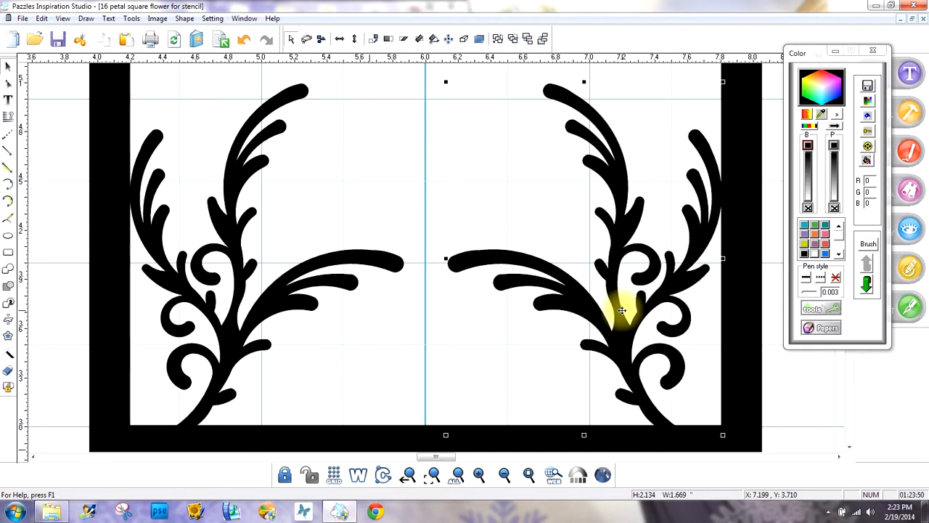
# Try nudging the left flourish slightly inward from the left side bar.
pyautogui.click(153, 249)
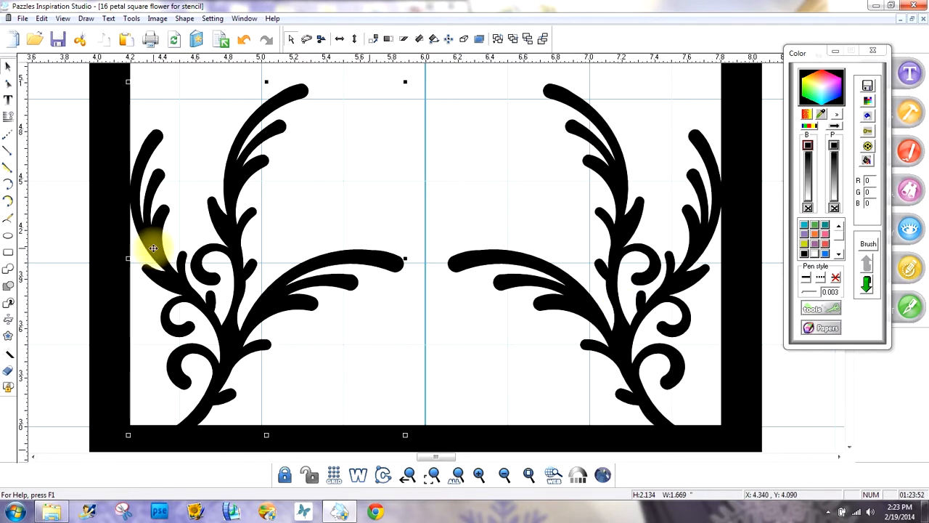
pyautogui.press('Right')
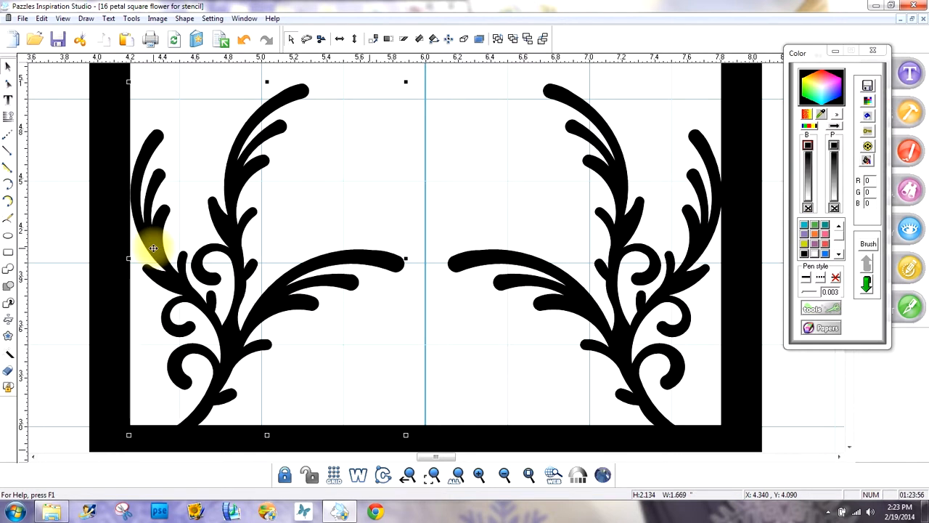
pyautogui.press('Left')
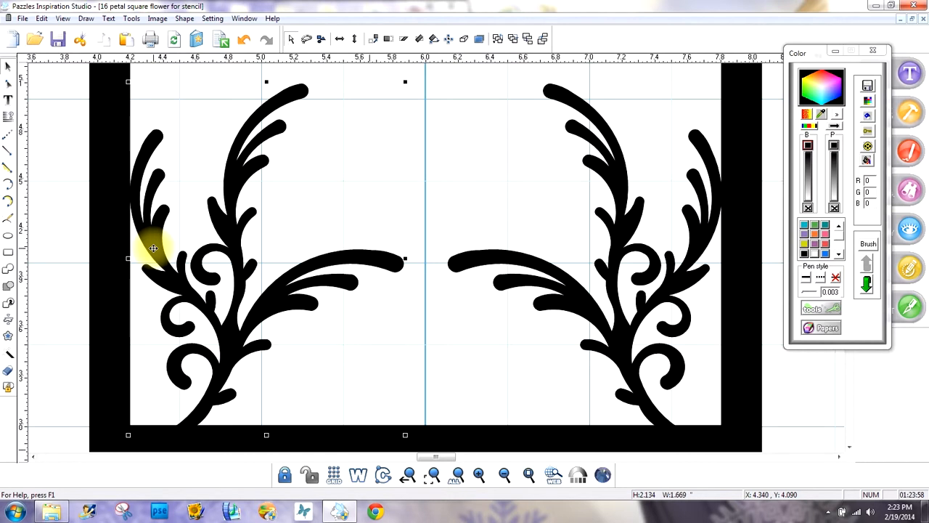
# Fine-tune the right flourish in close-up so its outermost leaf slightly overlaps the inner edge of the right side bar.
pyautogui.click(691, 215)
pyautogui.press('Left')
pyautogui.press('Left')
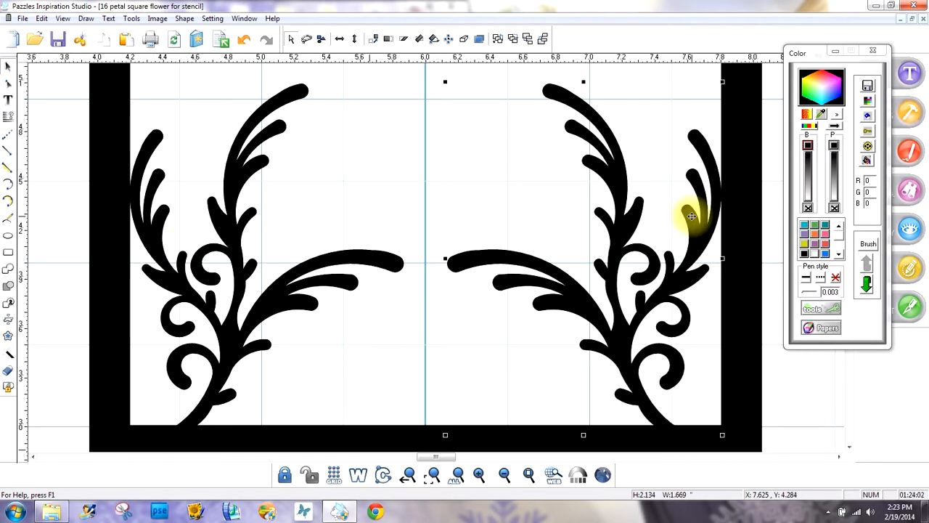
pyautogui.press('Right')
pyautogui.click(480, 474)
pyautogui.click(741, 225)
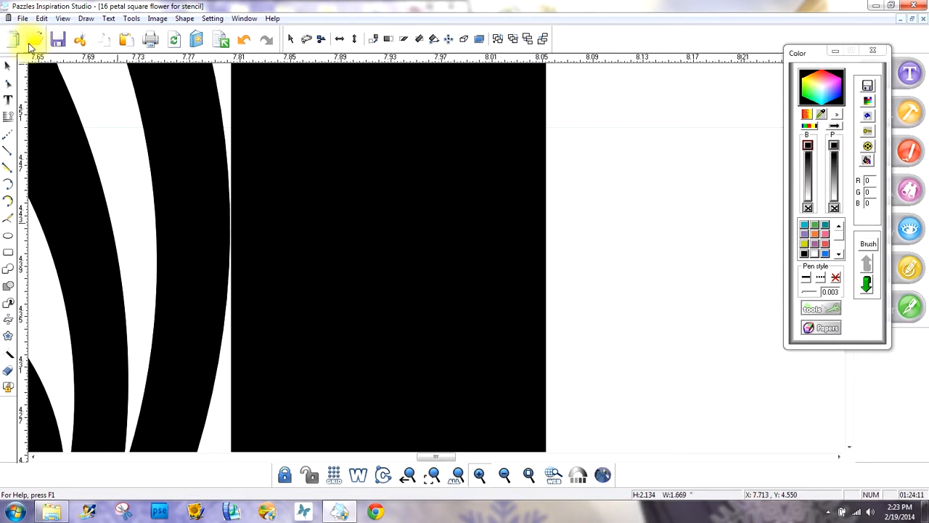
pyautogui.click(7, 66)
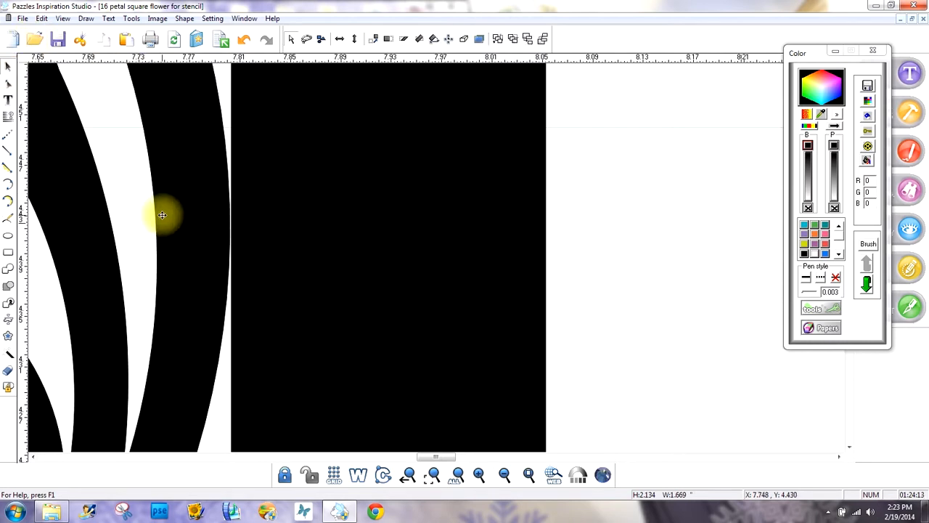
pyautogui.press('Right')
pyautogui.press('Right')
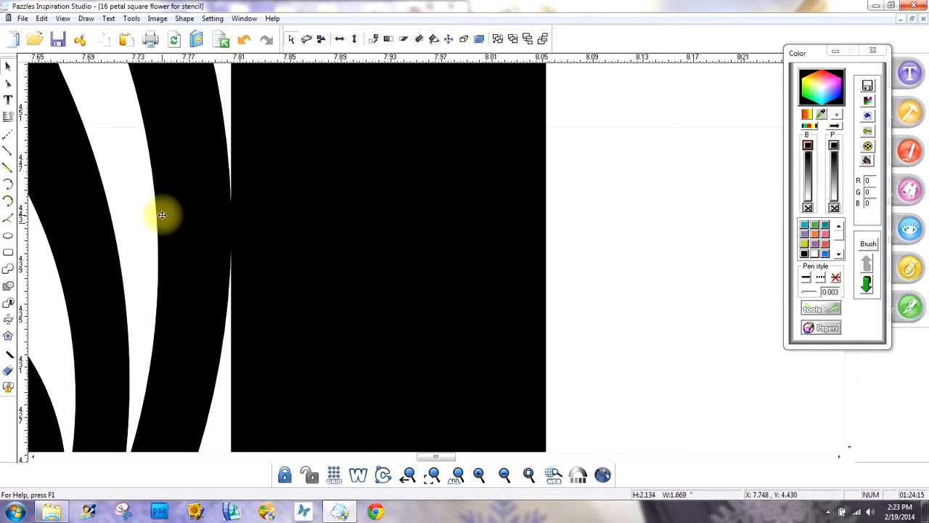
# Nudge the left flourish right so its outermost leaf only slightly overlaps the left side bar's inner edge, and return to the full mat.
pyautogui.moveTo(425, 457); pyautogui.dragTo(211, 425)
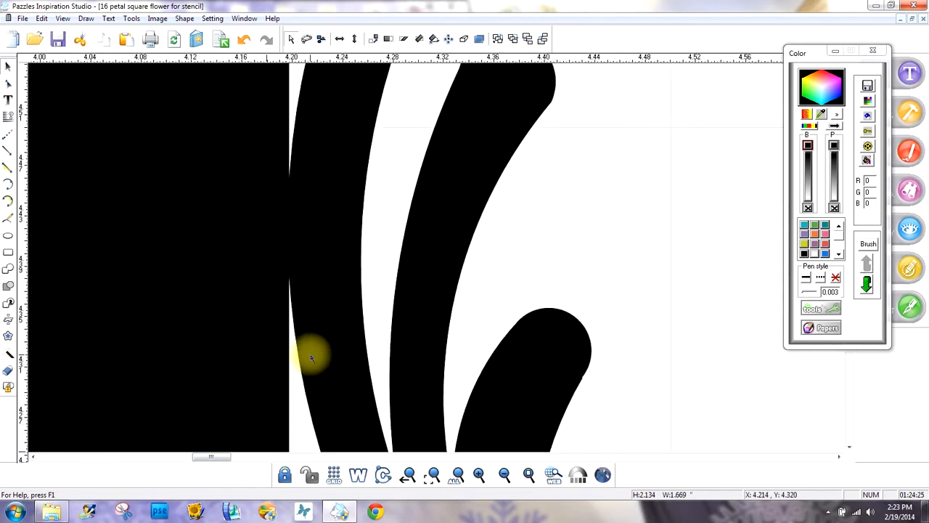
pyautogui.press('Right')
pyautogui.press('Right')
pyautogui.press('Right')
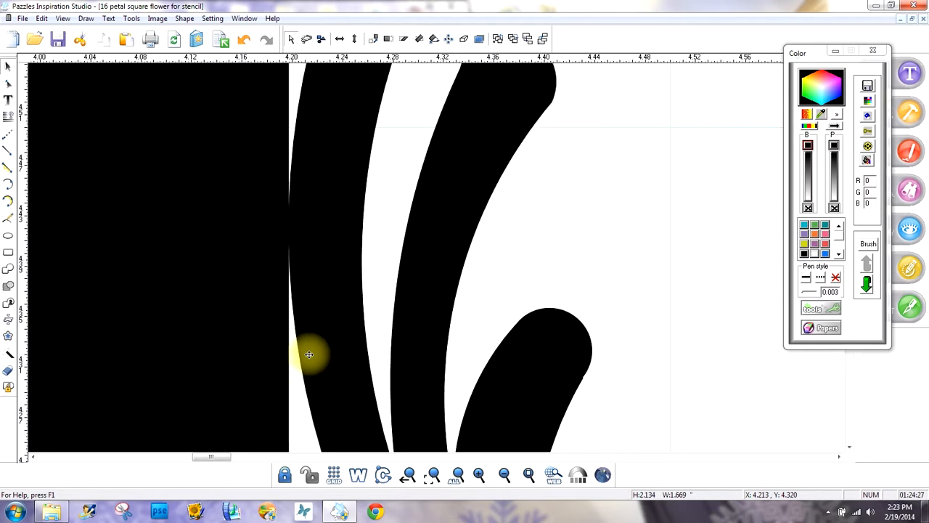
pyautogui.press('Right')
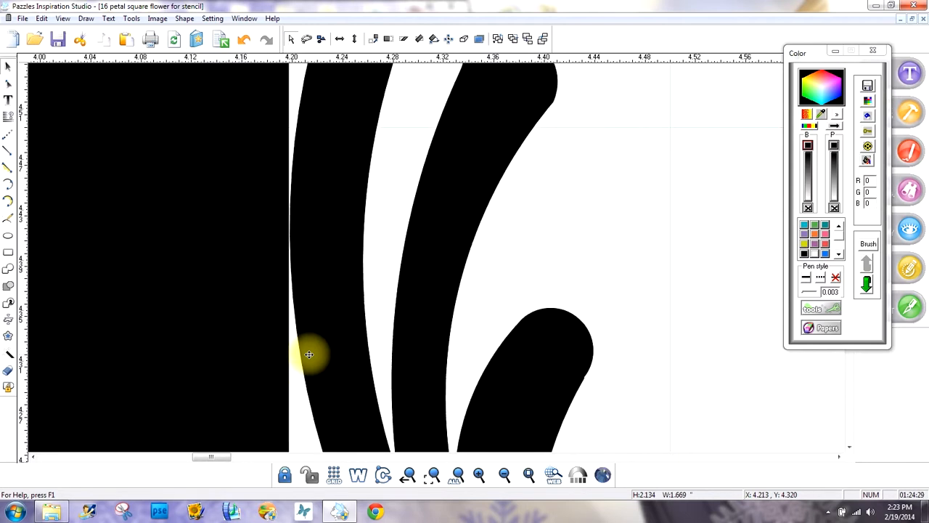
pyautogui.press('Left')
pyautogui.press('Left')
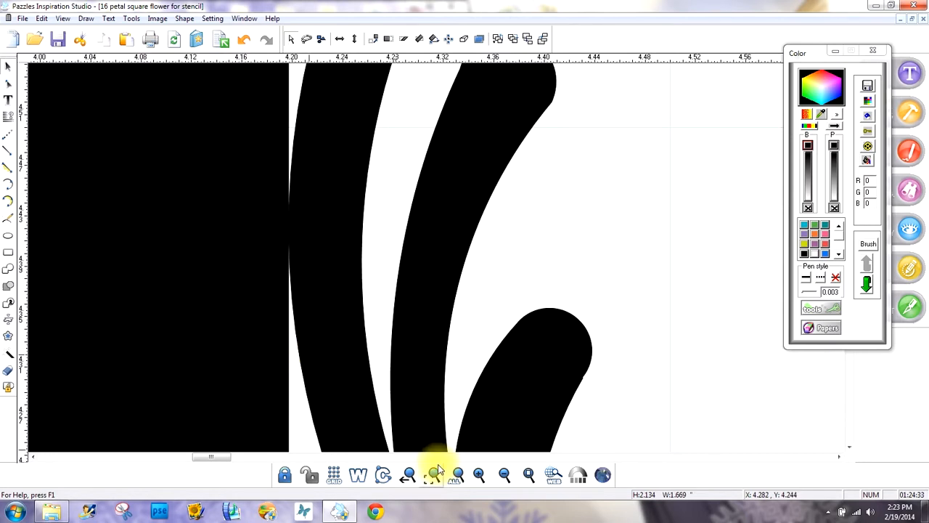
pyautogui.click(528, 475)
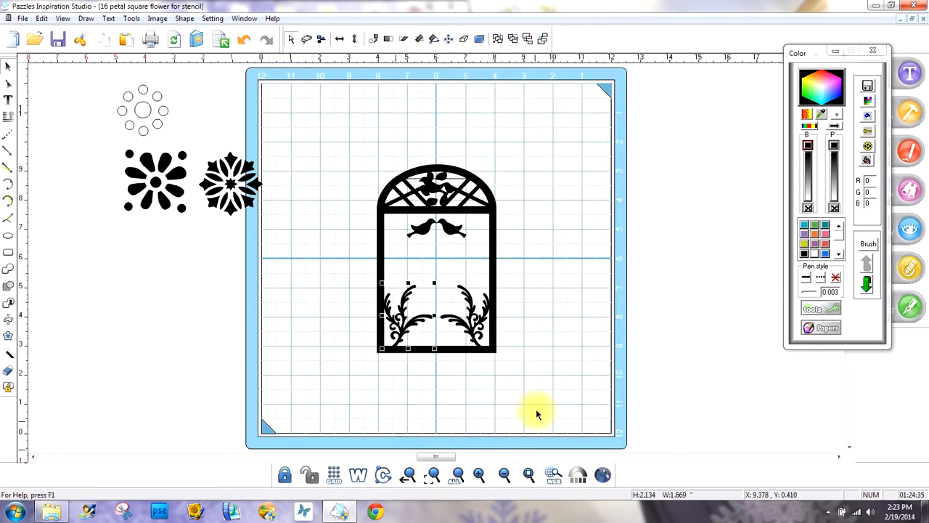